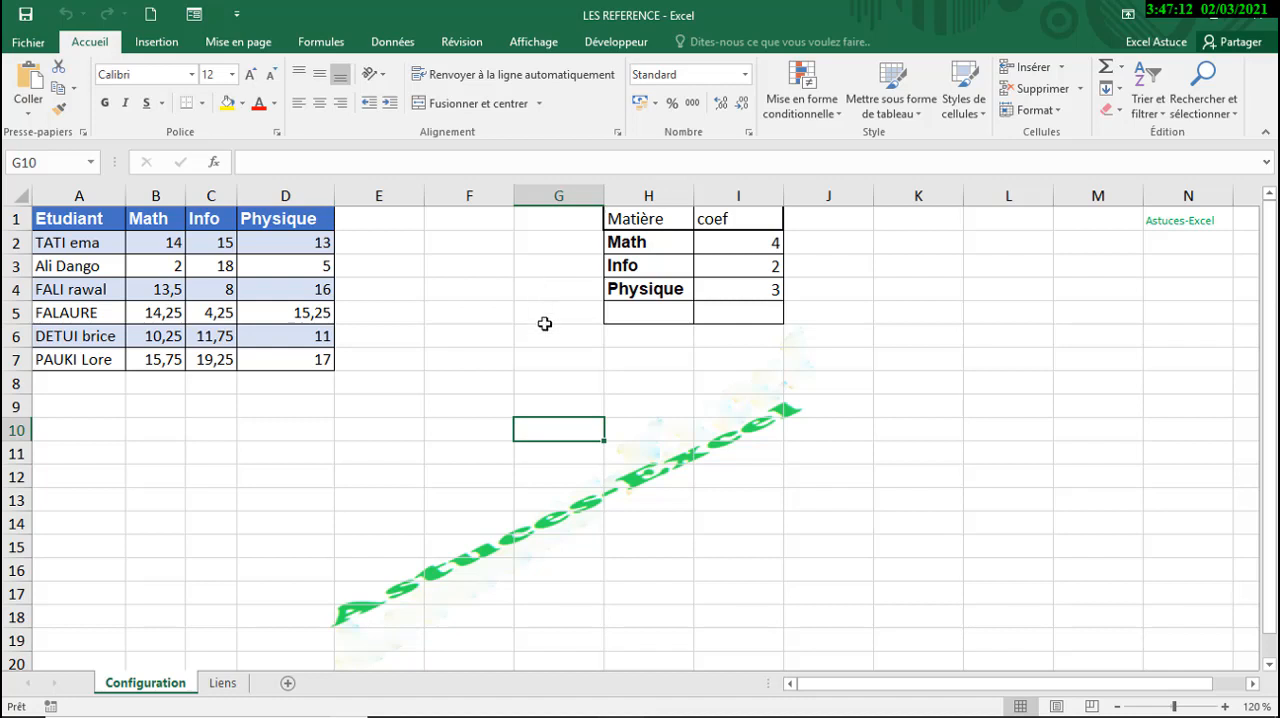
- Enter a formula in E2 that adds the first student's Math, Info and Physique marks, =B2+C2+D2
left_click(542, 318)
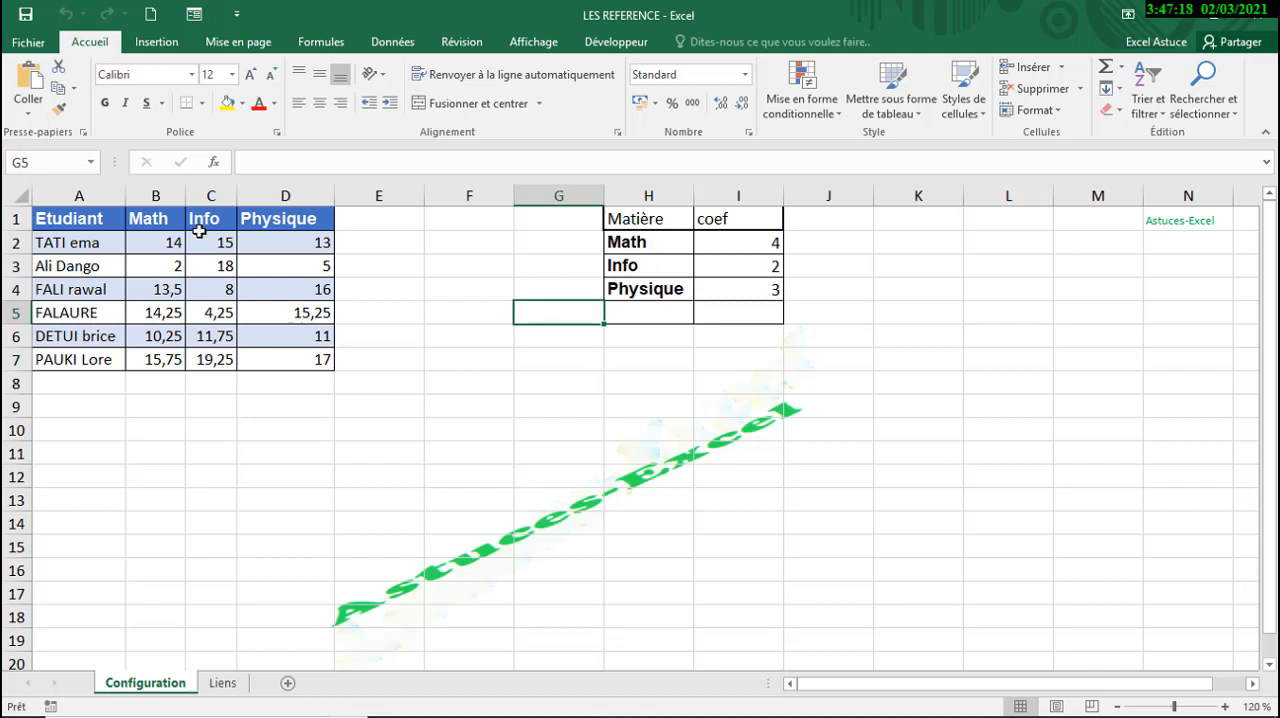
left_click(376, 238)
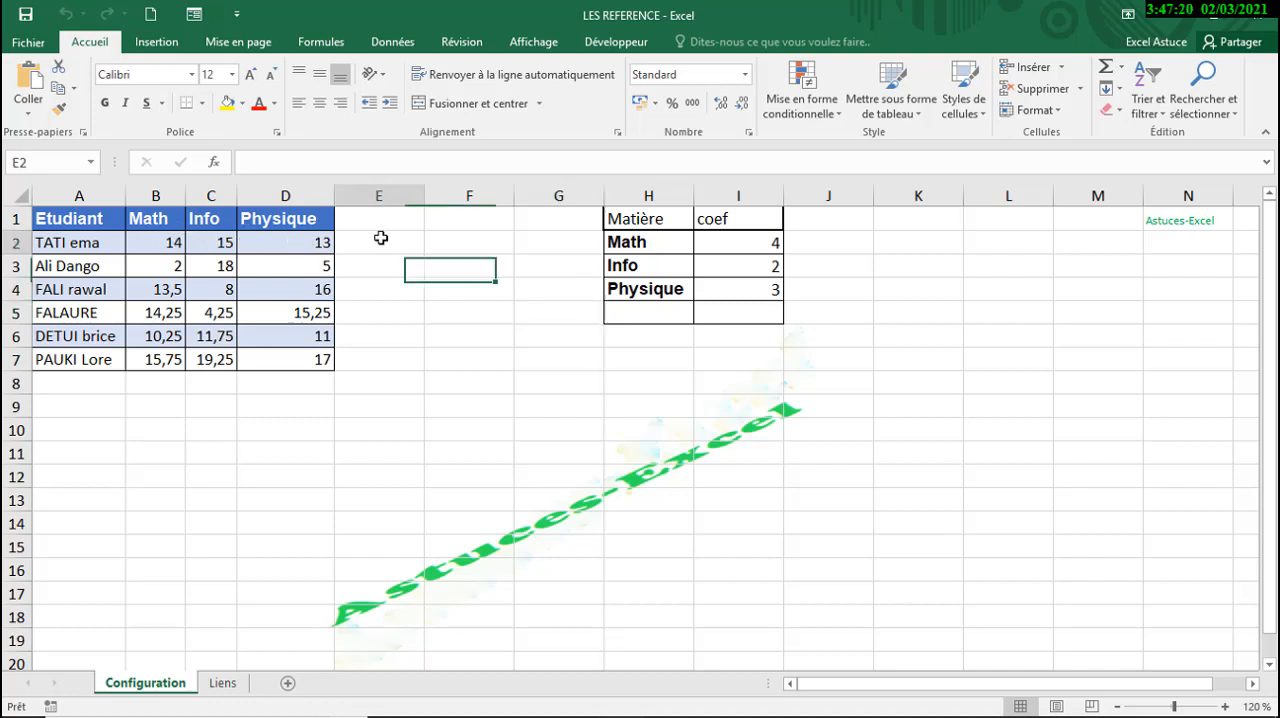
type("=")
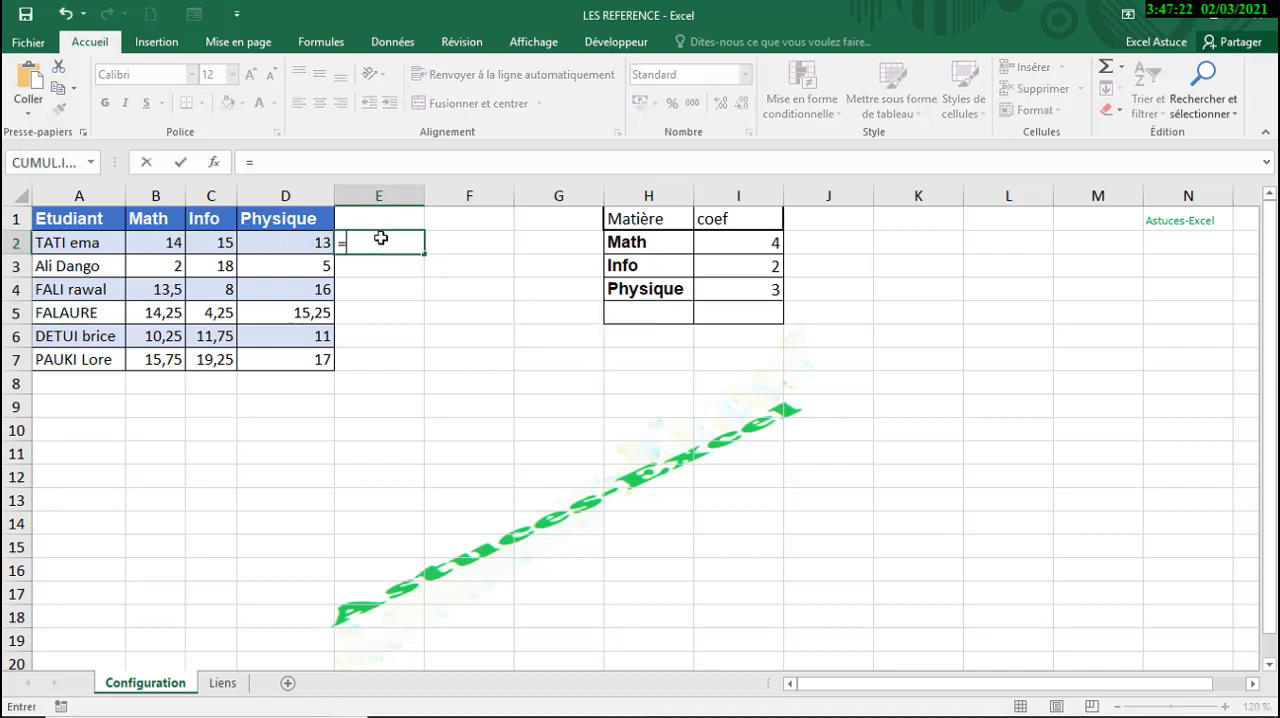
left_click(150, 245)
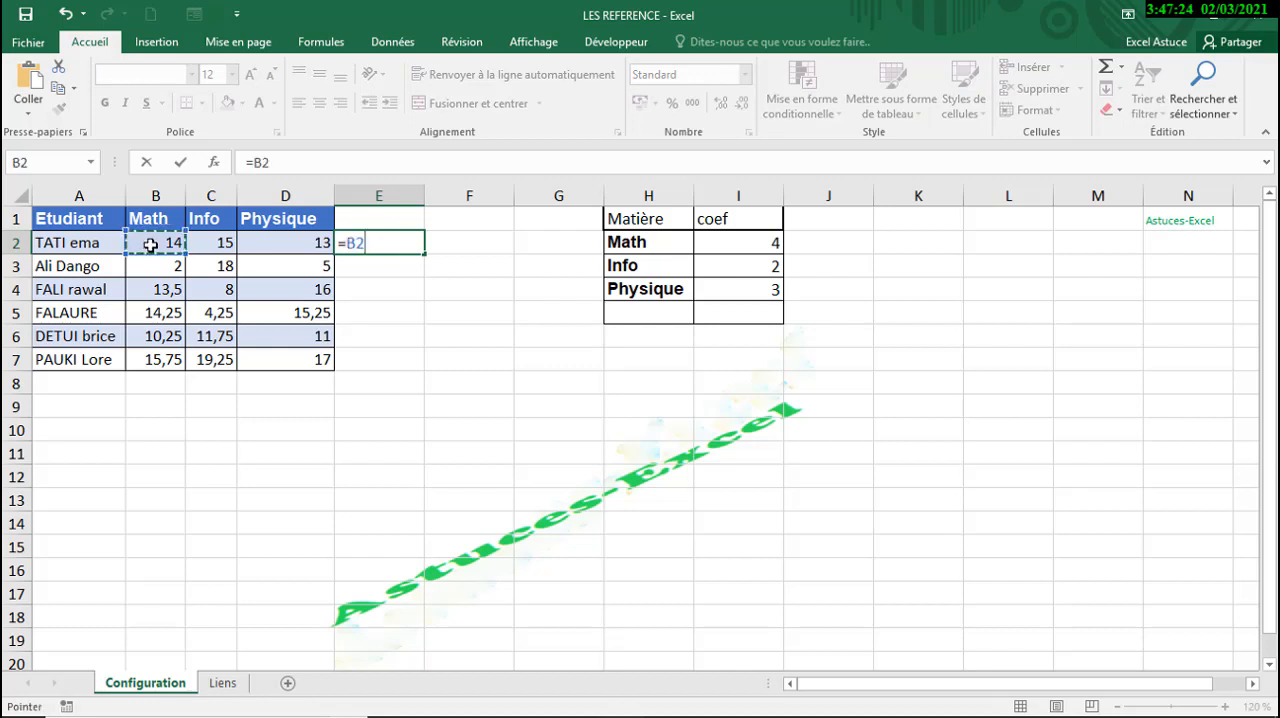
type("+")
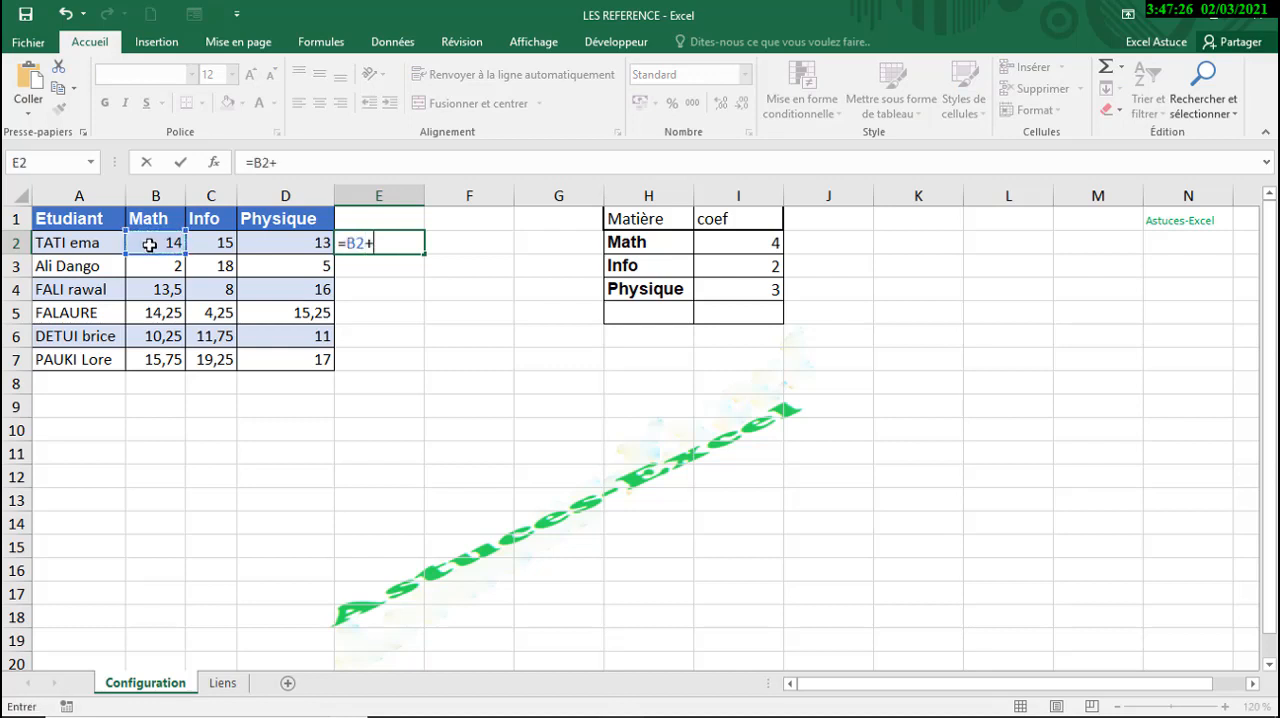
left_click(217, 250)
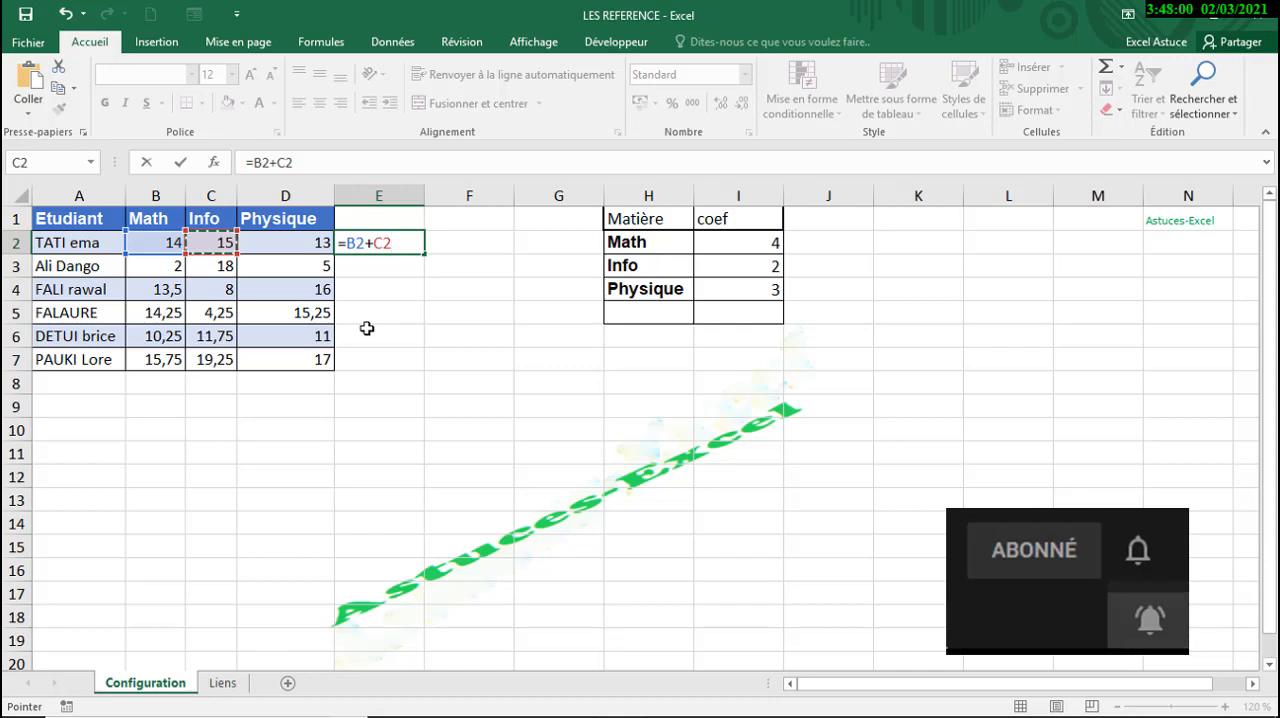
type("+")
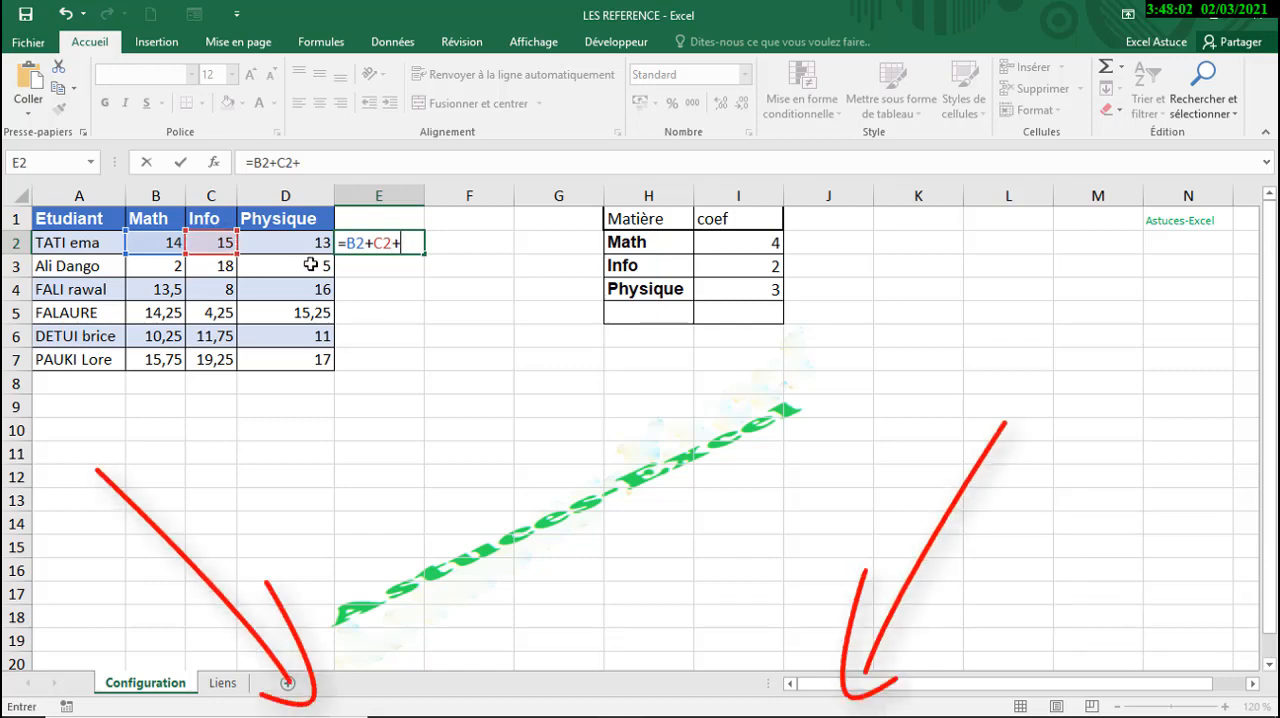
left_click(292, 243)
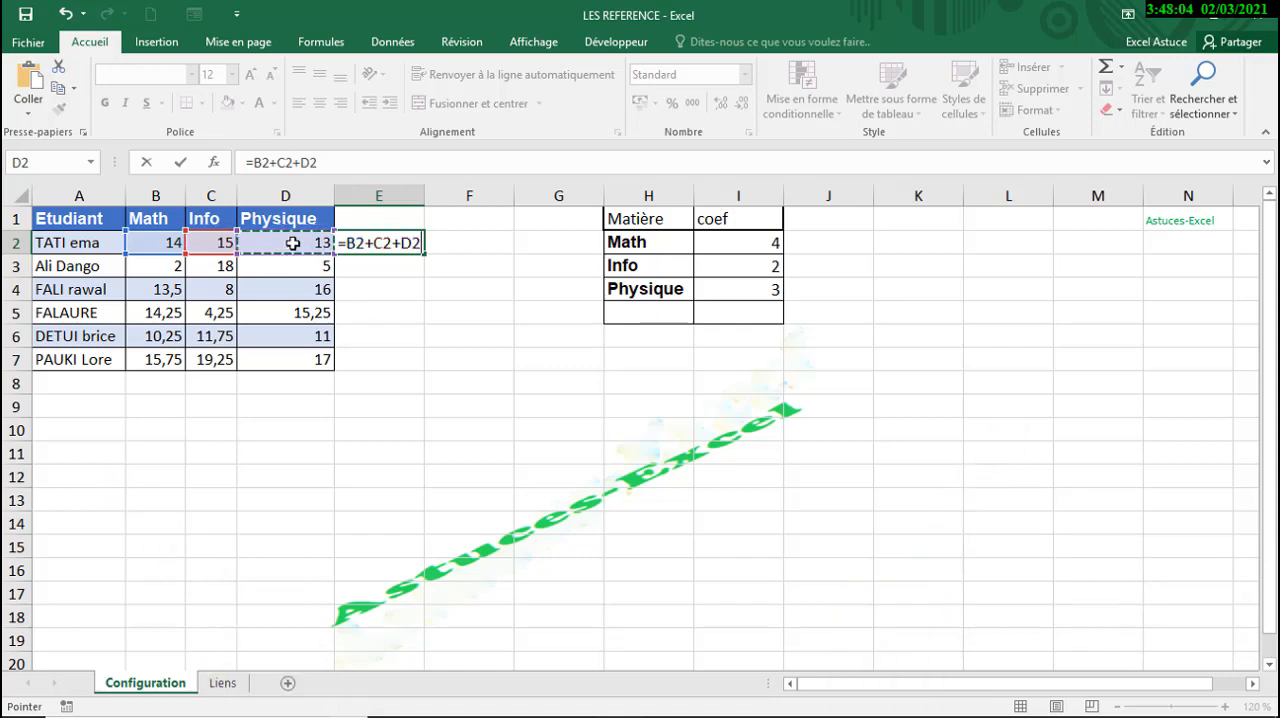
key("Return")
- Copy the E2 total formula down to E7 and check the formulas in E2 and E3
left_click(392, 242)
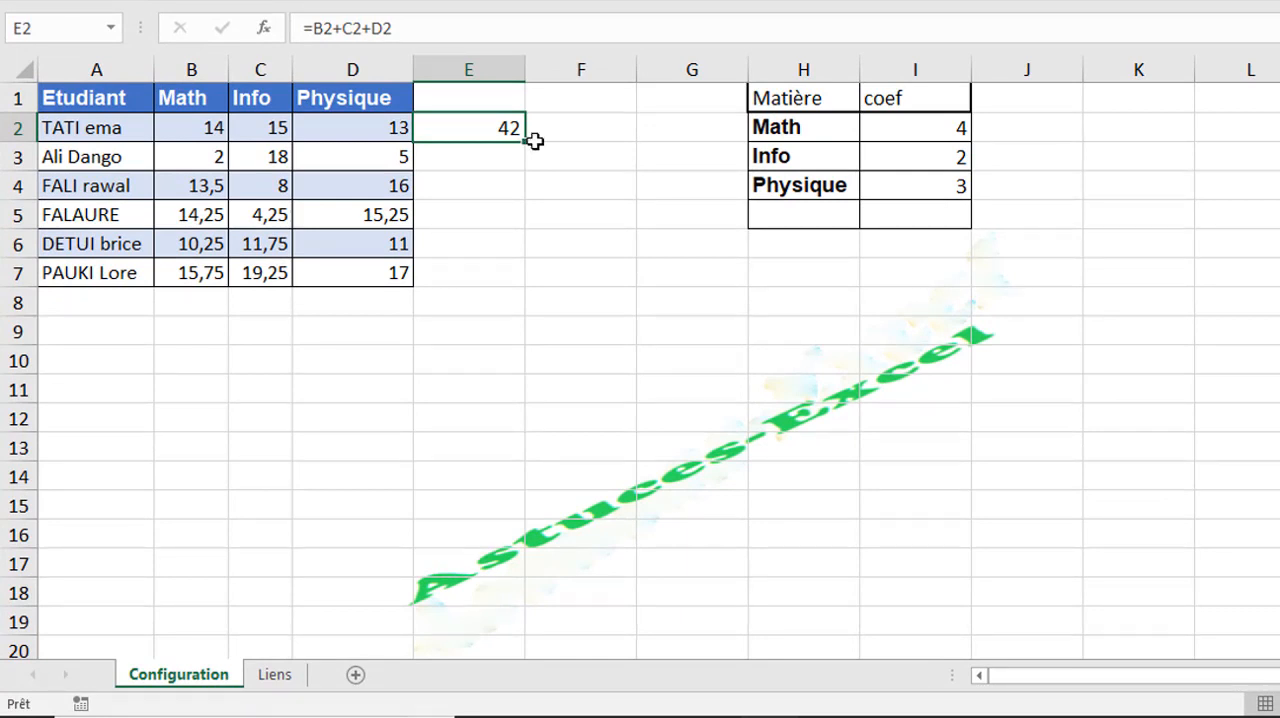
left_click_drag(524, 143, 514, 277)
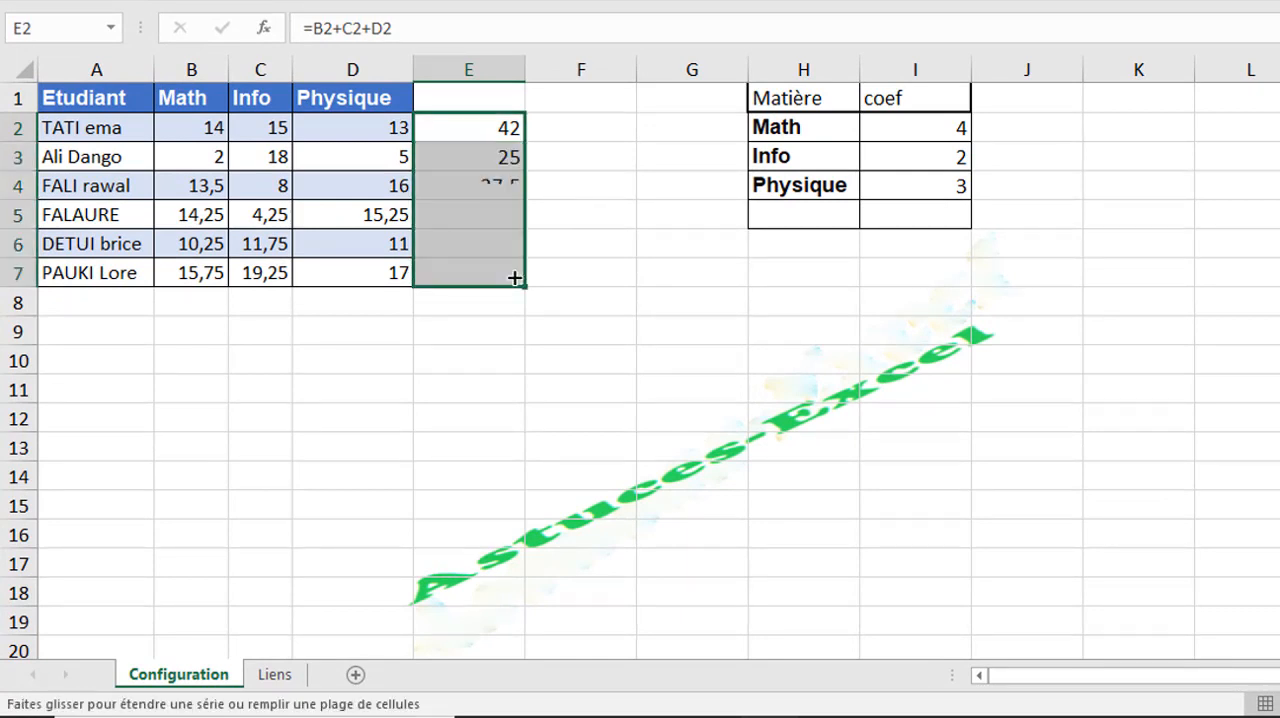
left_click(466, 129)
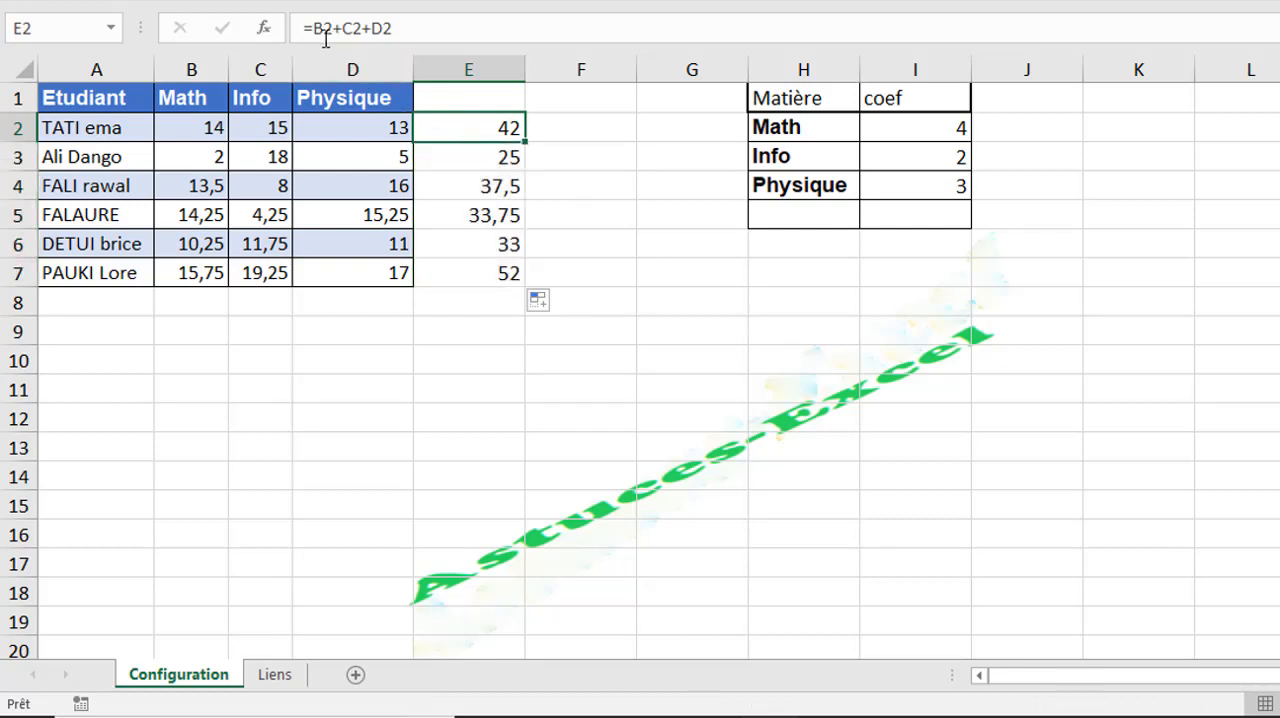
left_click(486, 159)
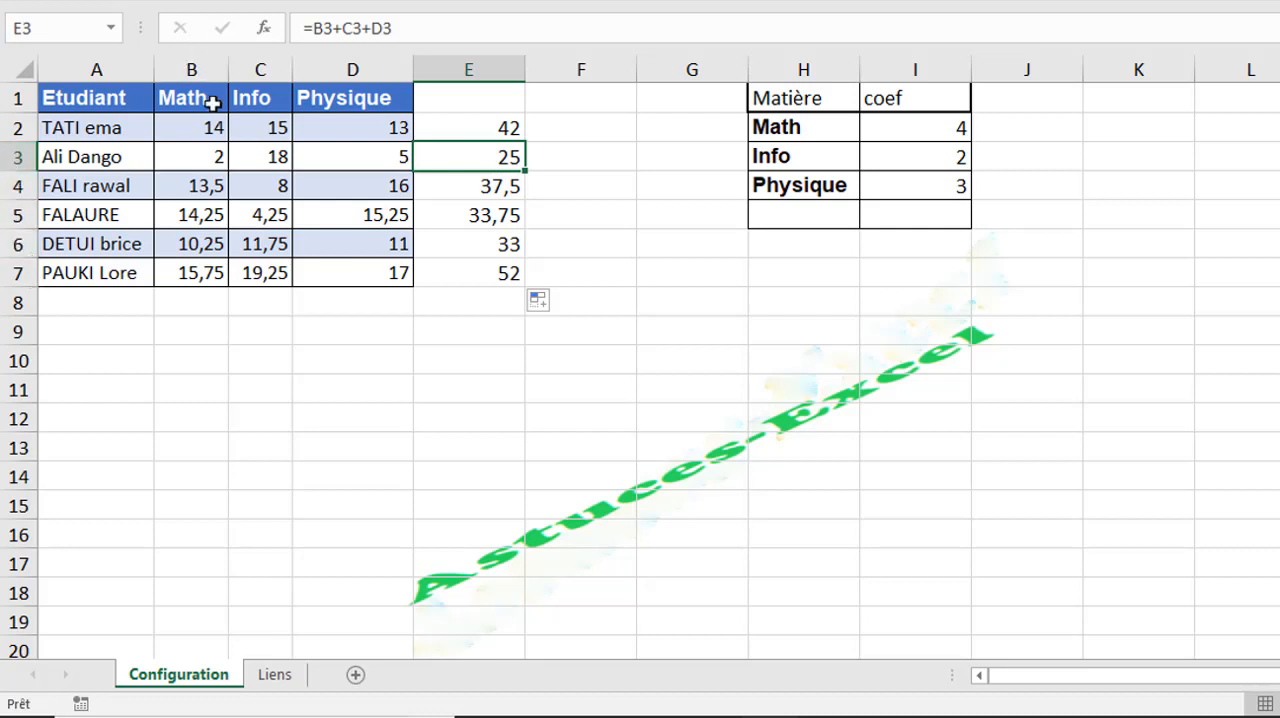
- Enter the formula =B2+B3 in B8, below the Math marks
left_click(191, 304)
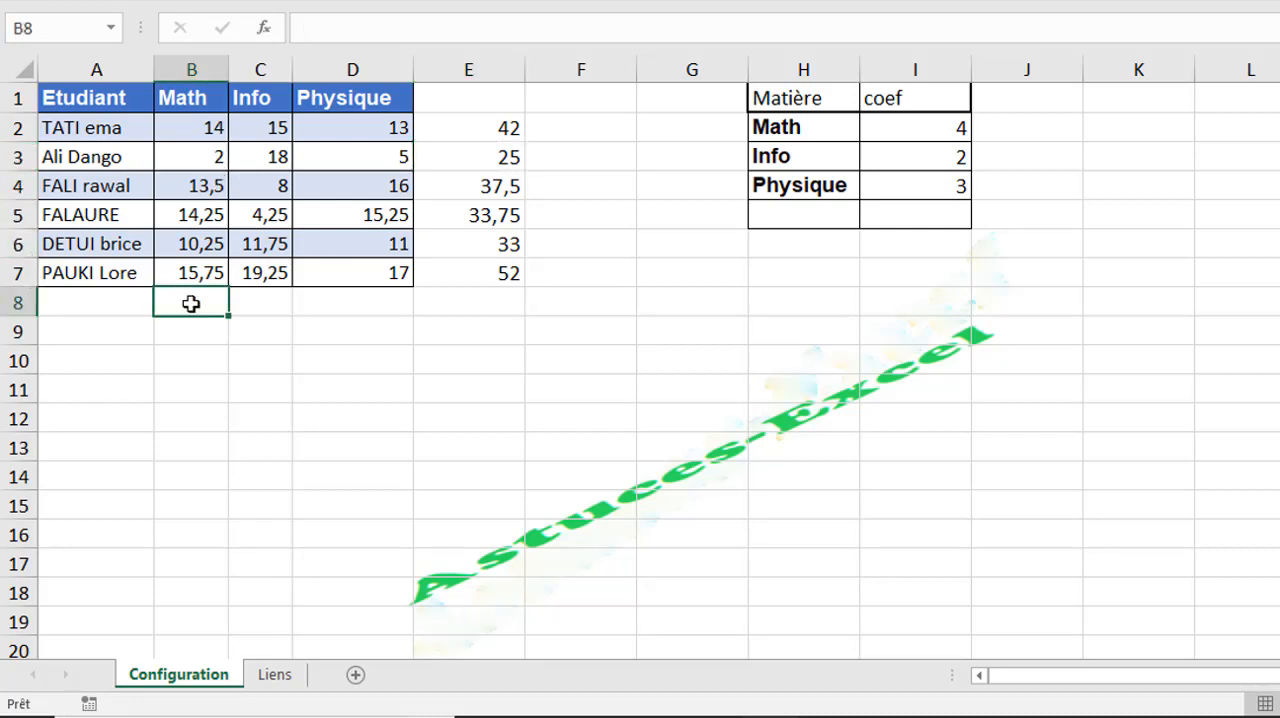
type("=")
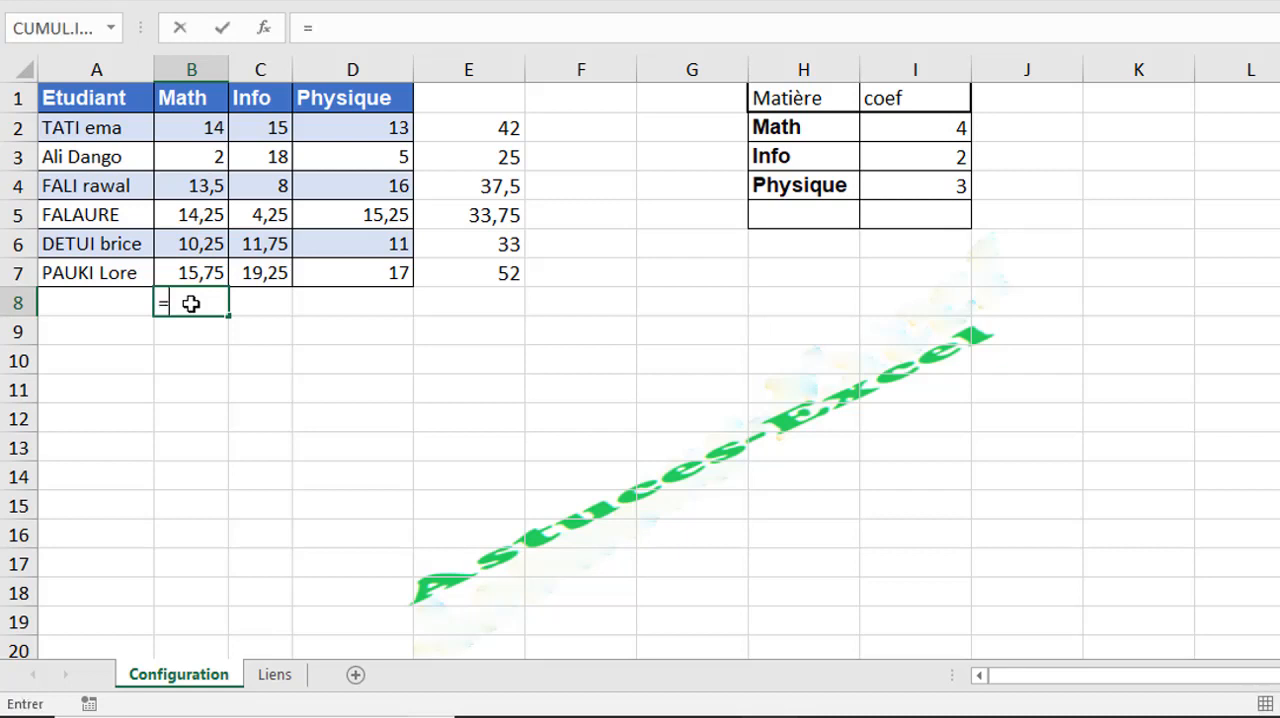
left_click(208, 129)
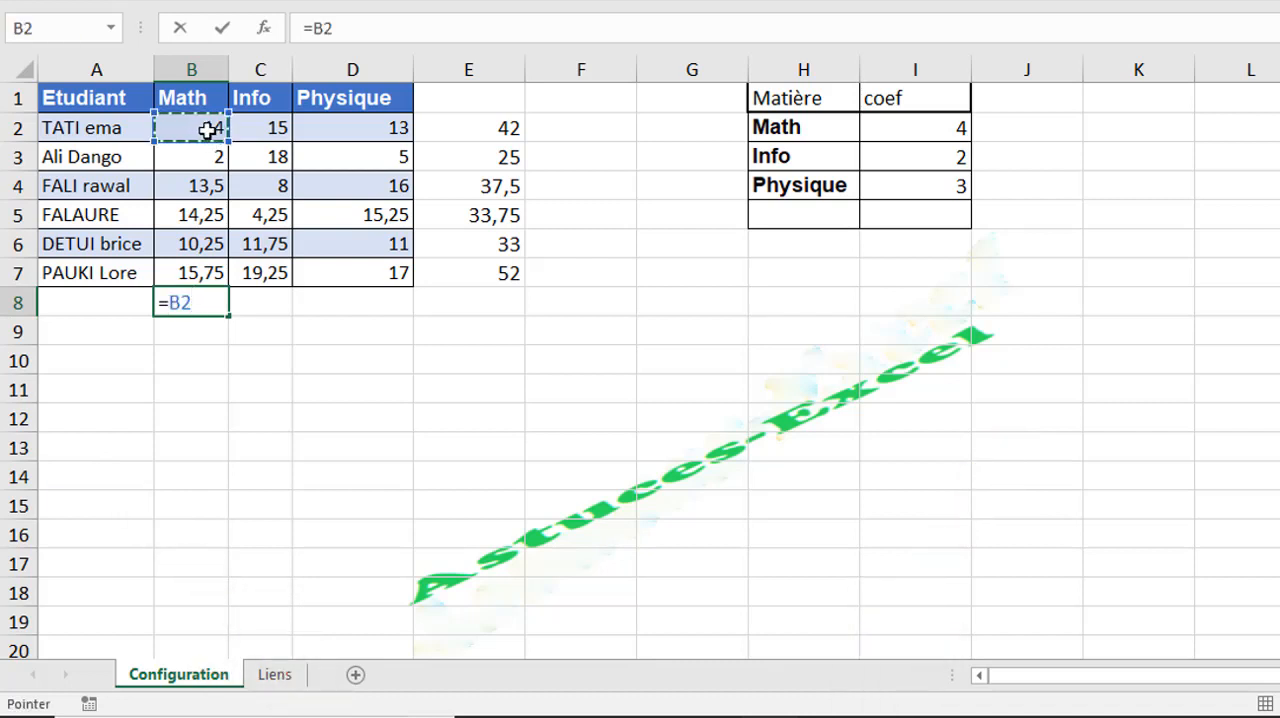
type("+")
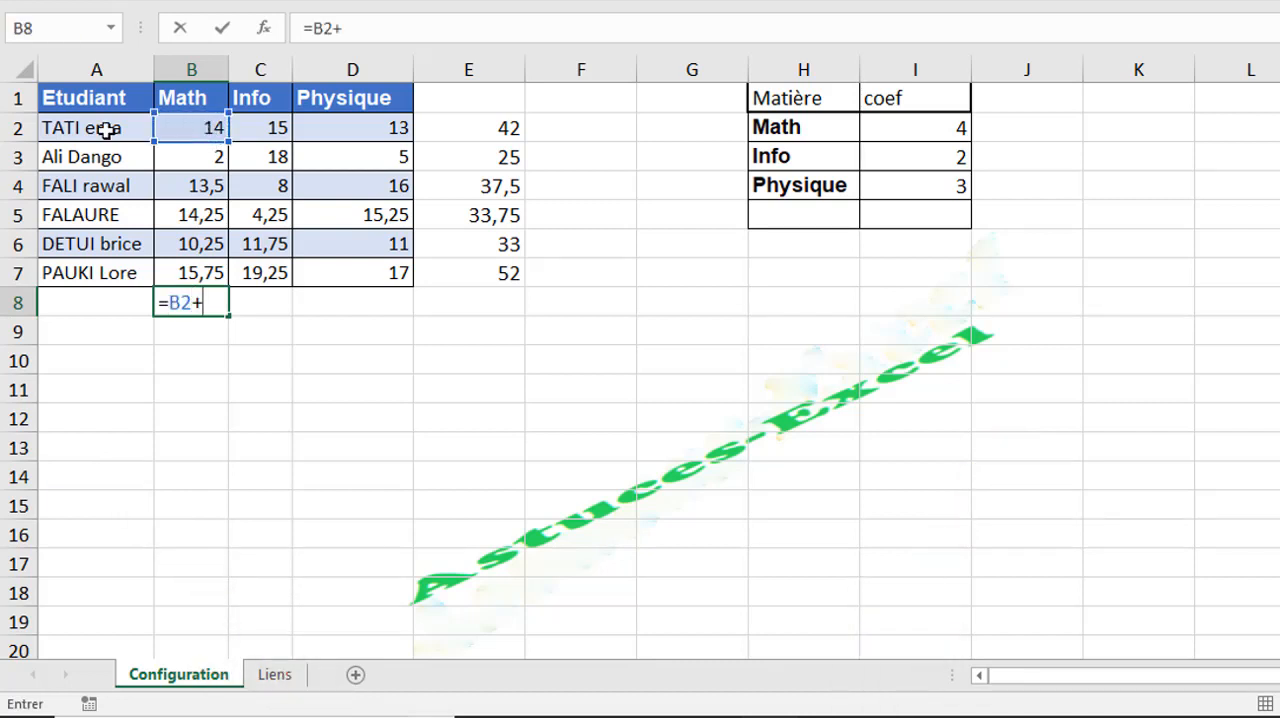
left_click(182, 150)
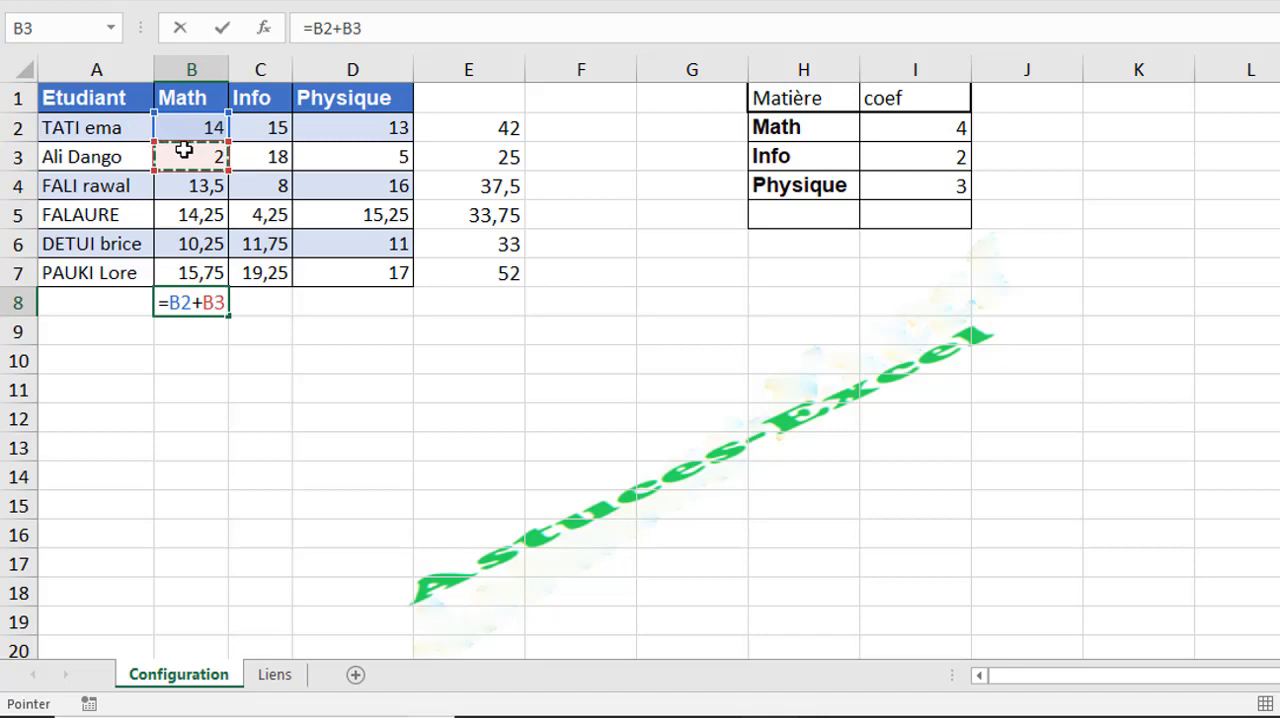
key("Return")
- Copy the B8 formula across to D8 and compare the cell references in B8 and C8
left_click(492, 124)
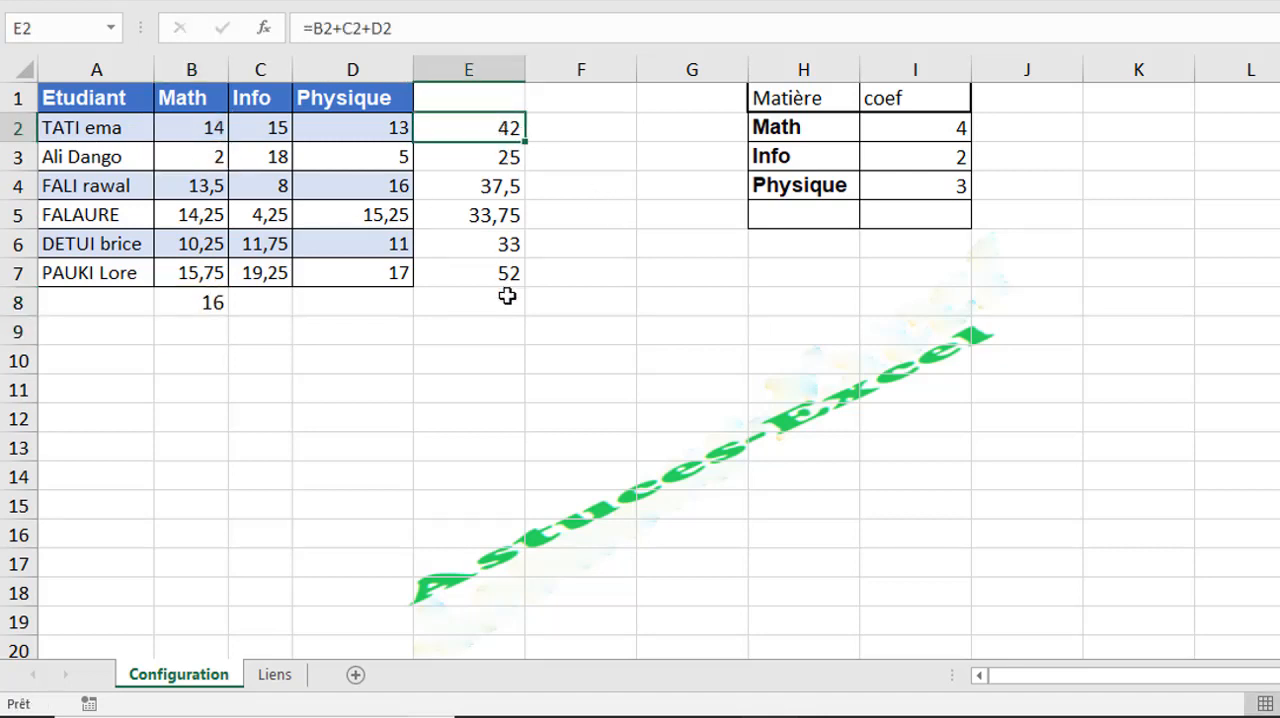
left_click(206, 299)
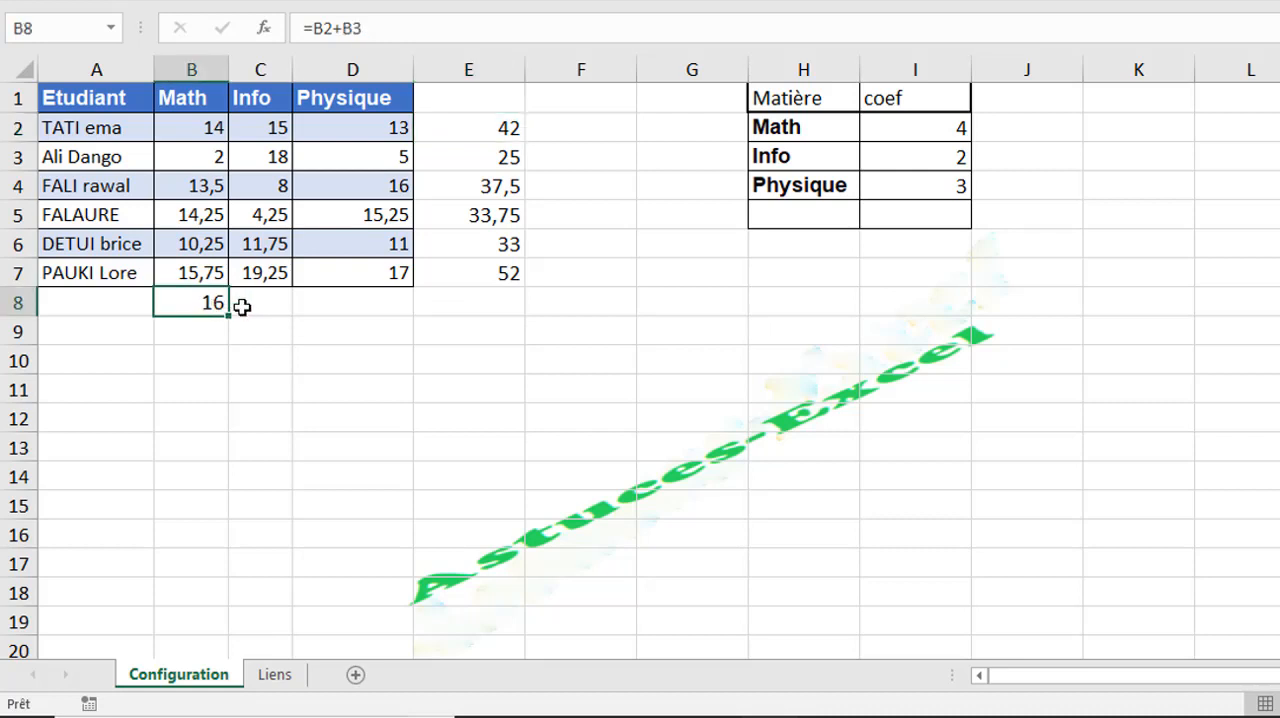
left_click_drag(229, 316, 371, 314)
left_click(273, 301)
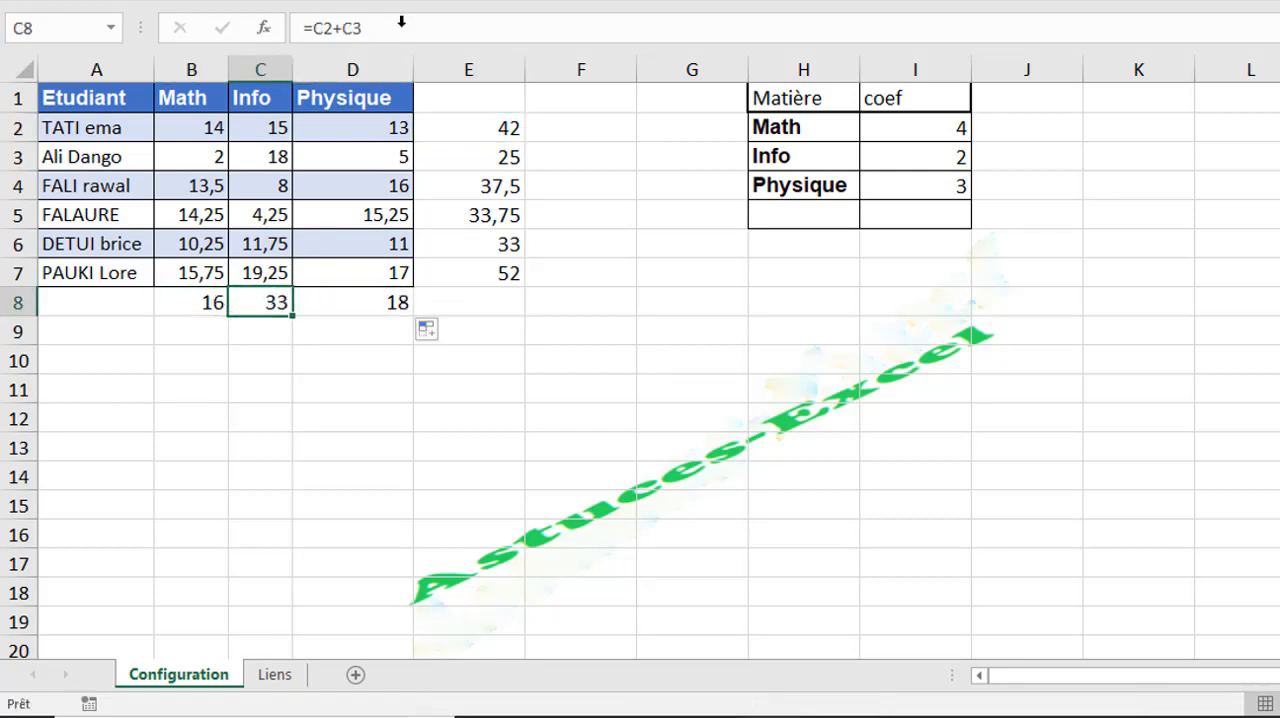
left_click(203, 302)
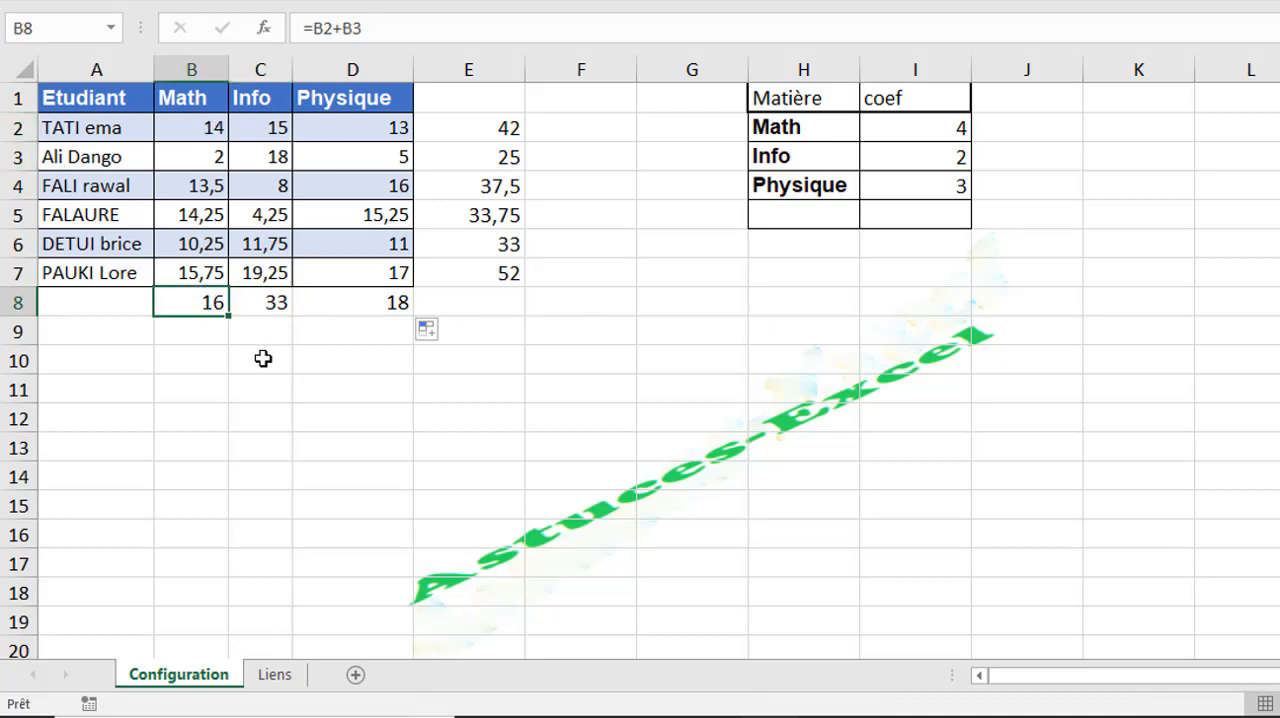
left_click(260, 294)
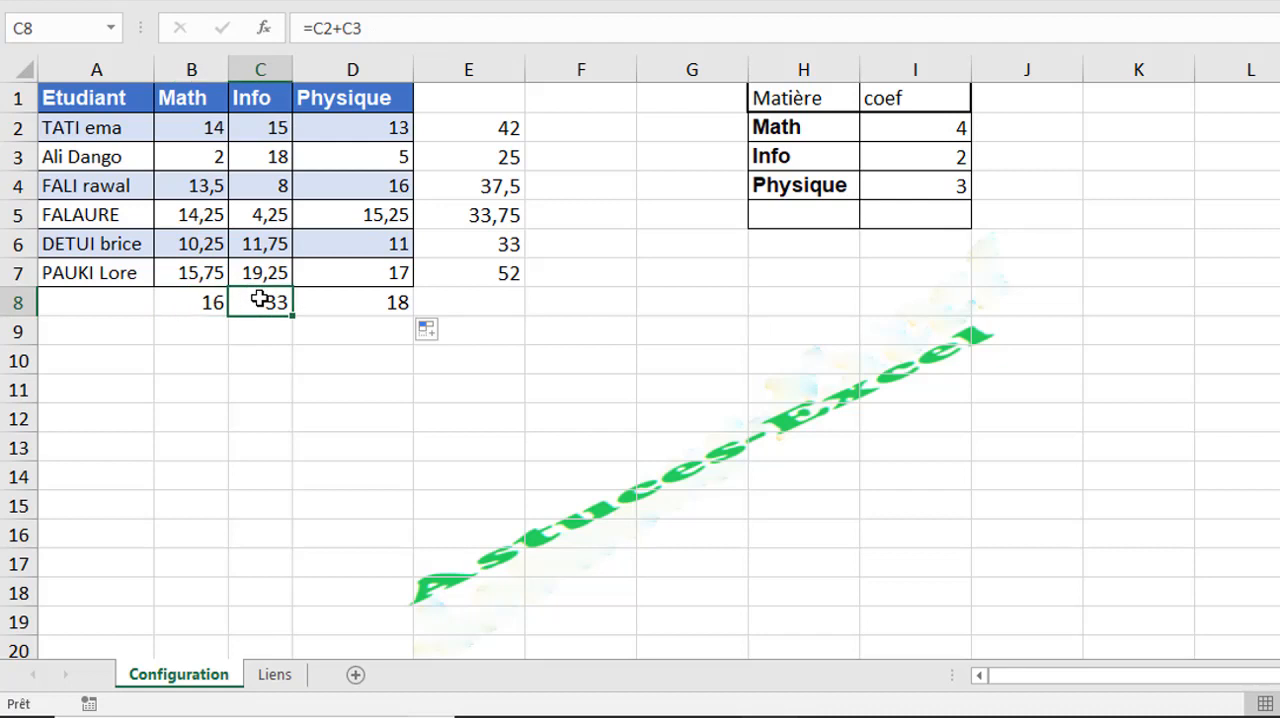
left_click(214, 302)
left_click(258, 300)
left_click(214, 300)
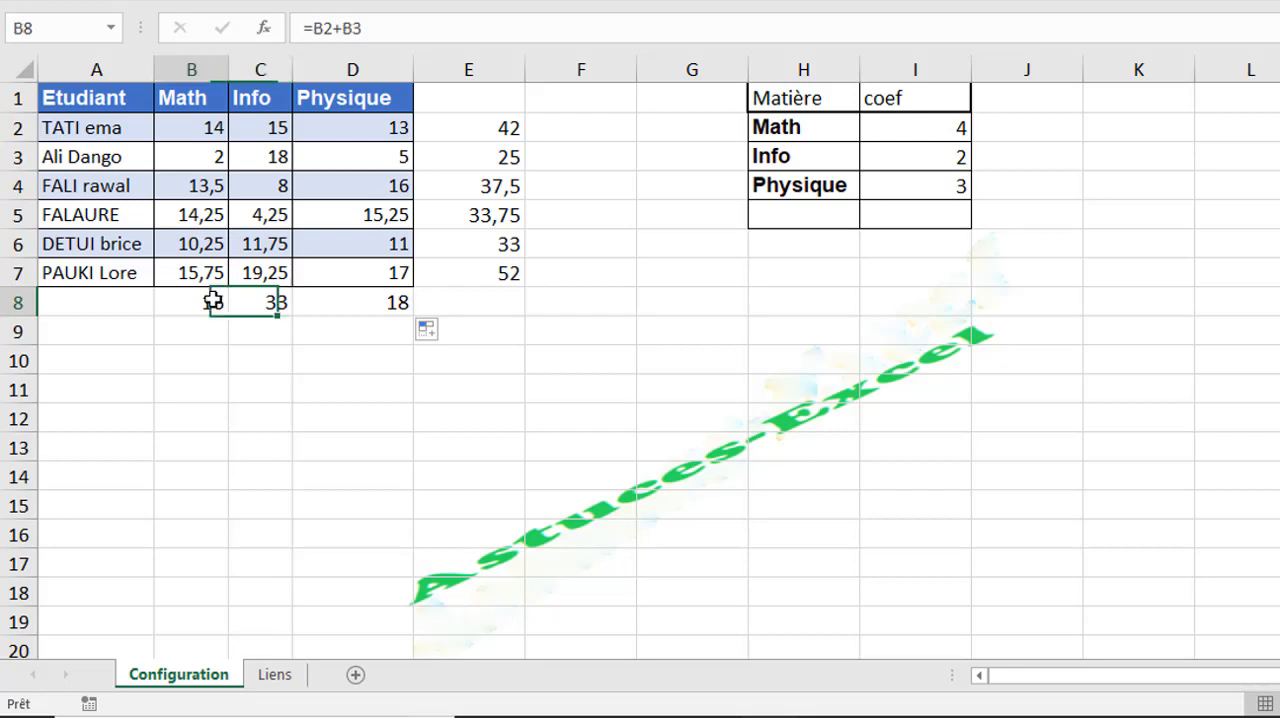
- Lock only the column of the first reference in B8, making the formula =$B2+B3
left_click(325, 28)
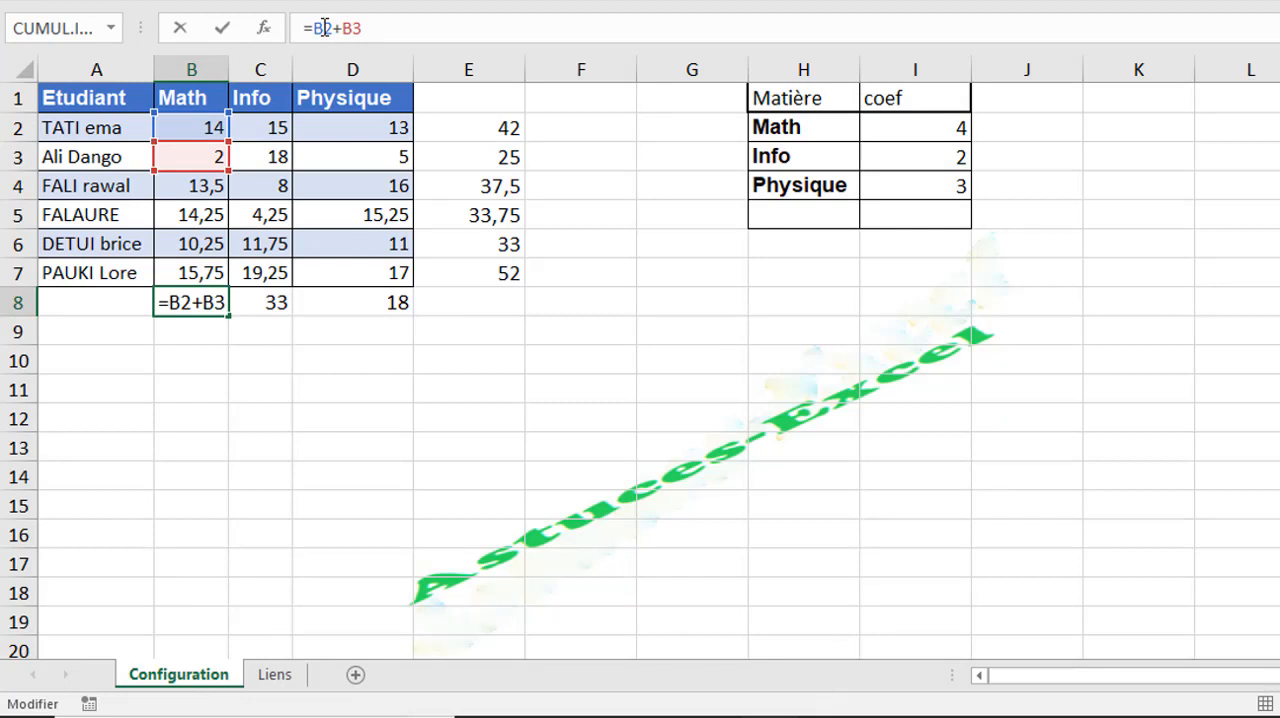
key("F4")
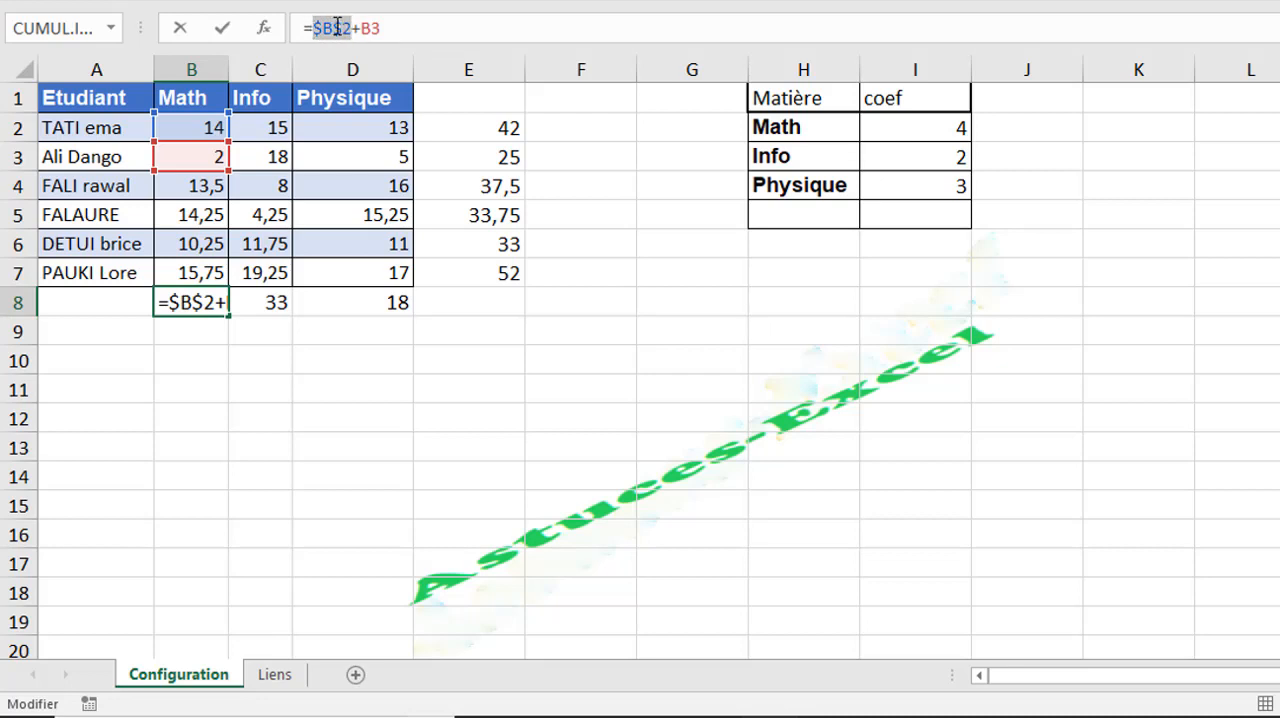
key("F4")
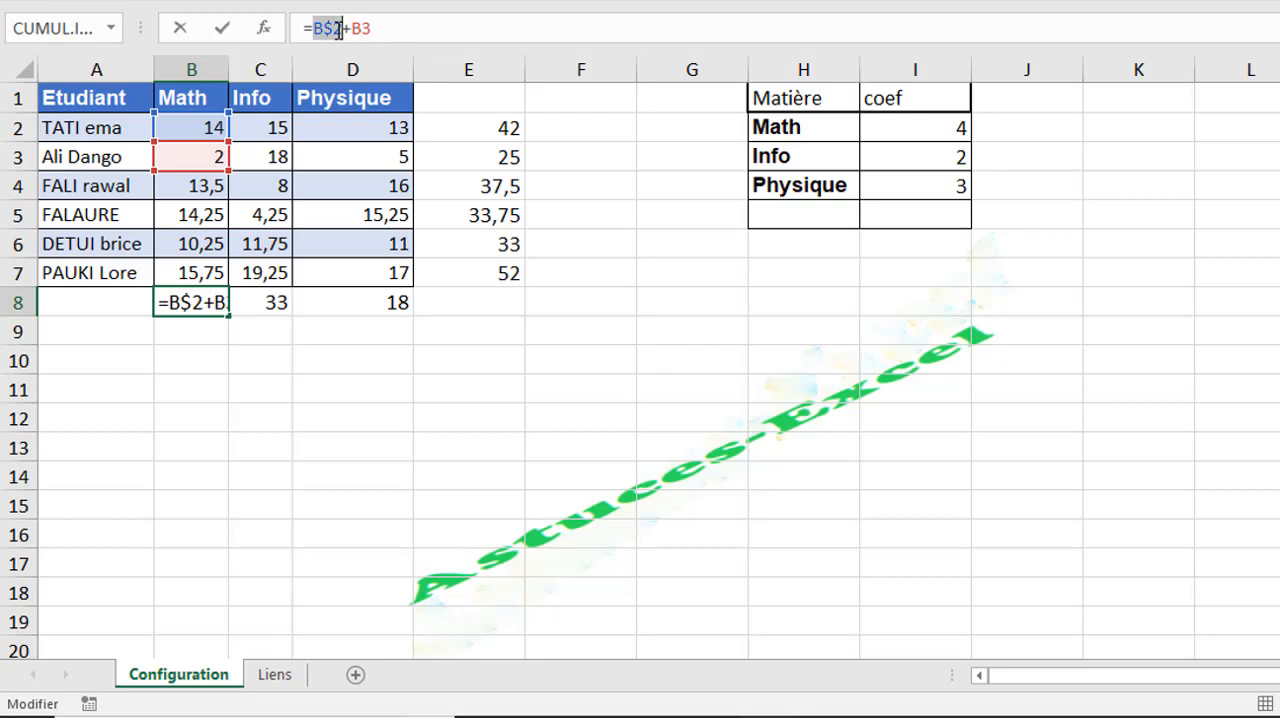
key("F4")
left_click(318, 33)
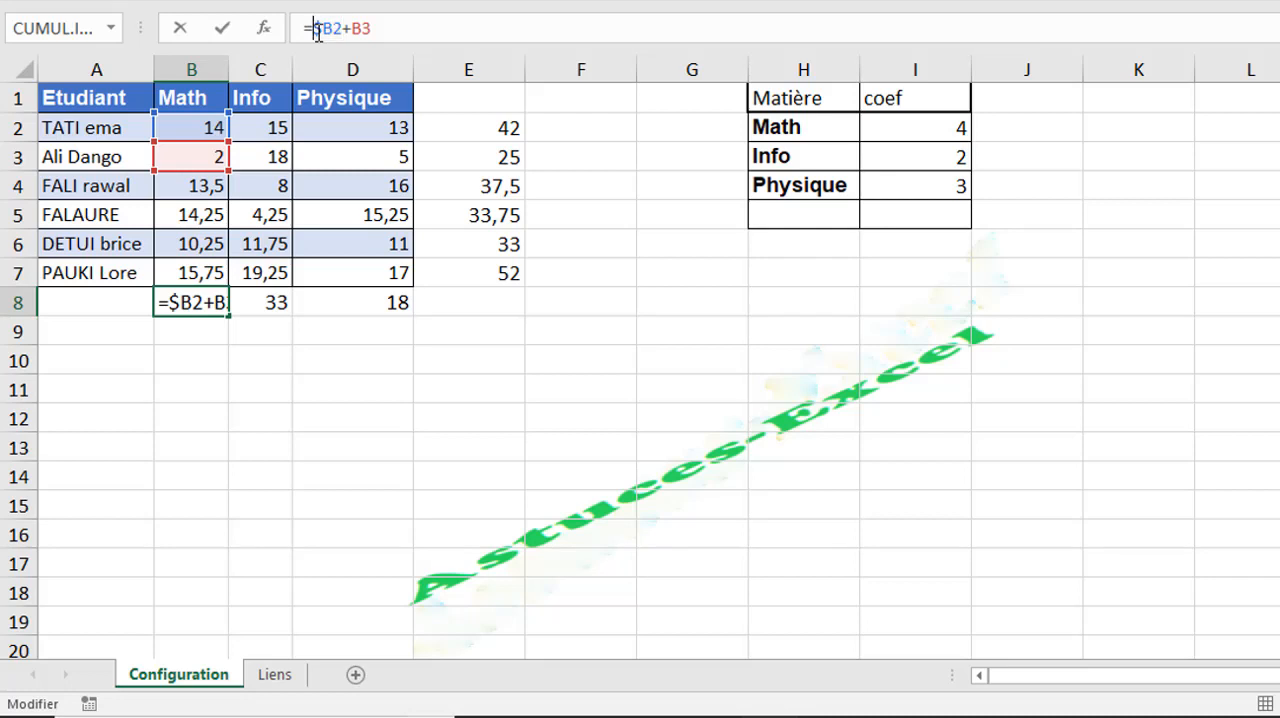
key("Return")
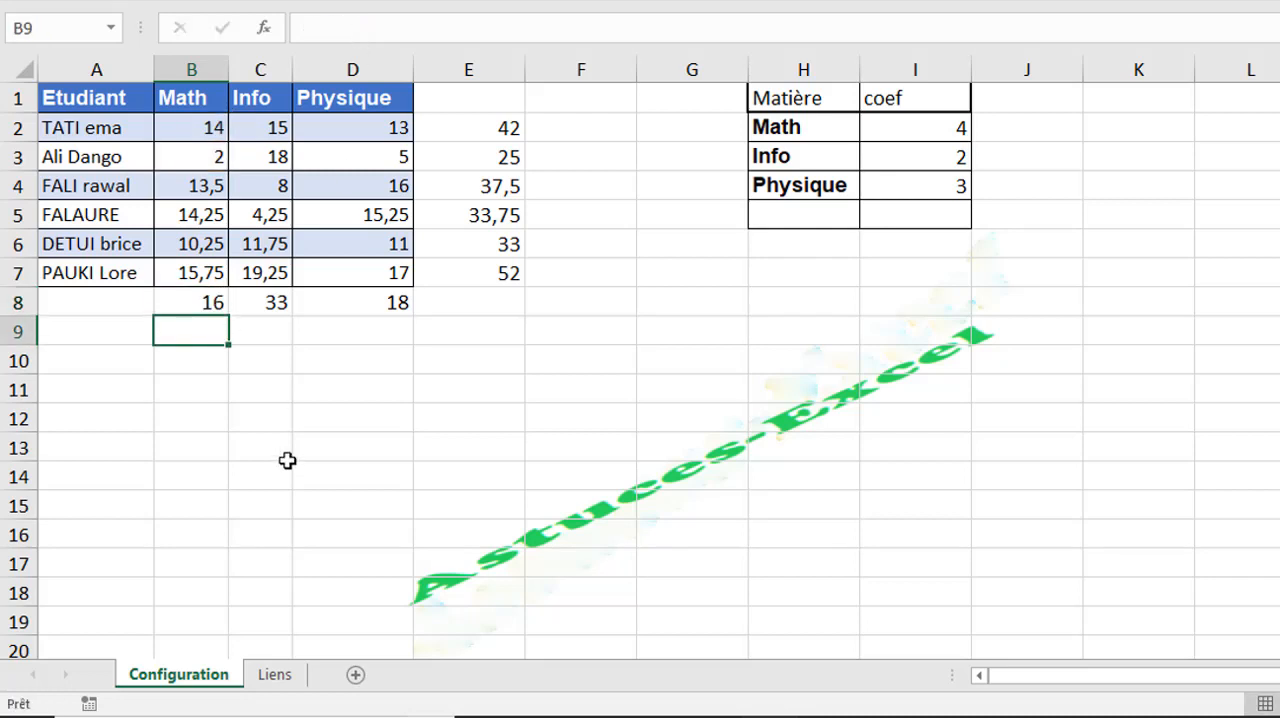
- Copy the mixed-reference formula from B8 across to D8 and check the formulas in C8 and D8
left_click(187, 301)
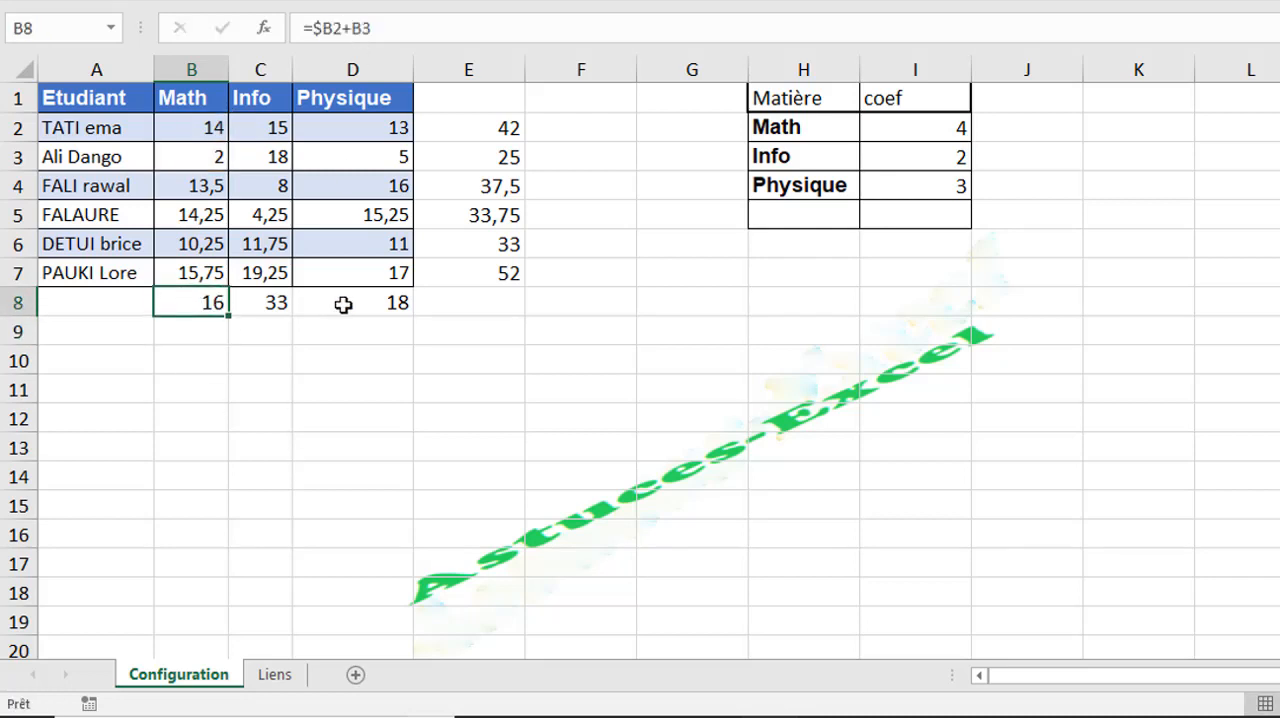
left_click_drag(226, 313, 363, 307)
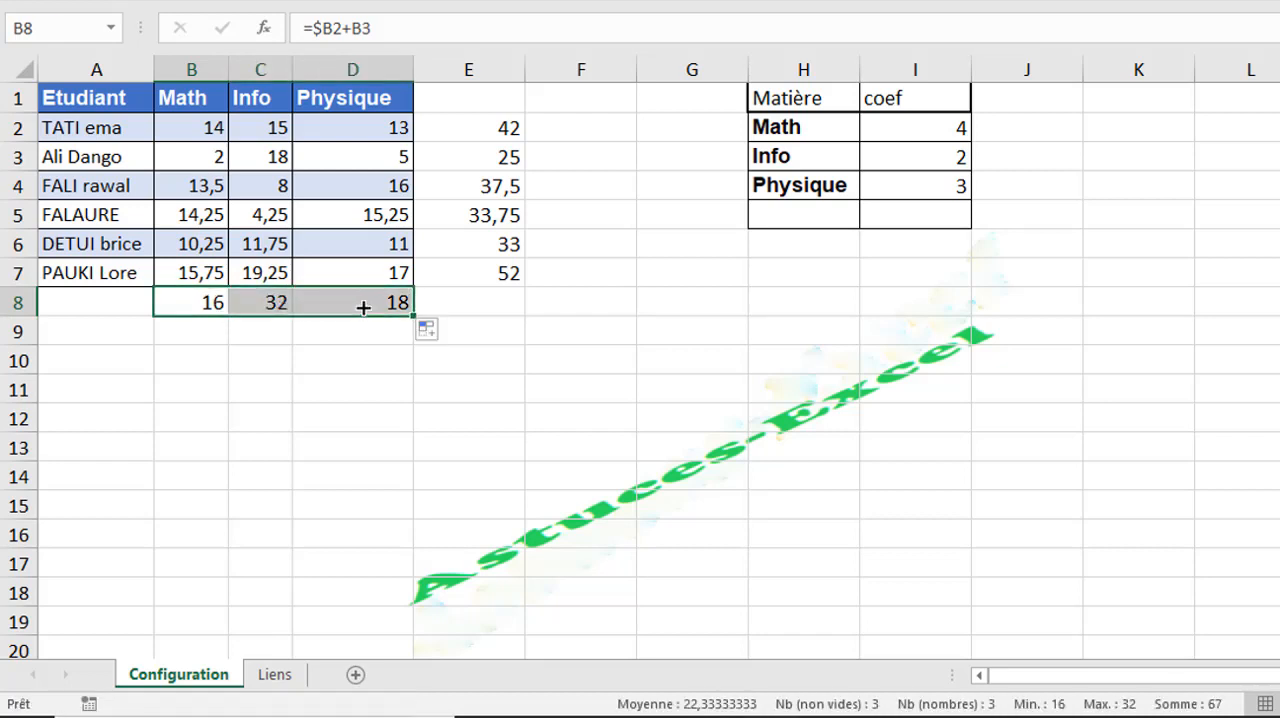
left_click(260, 304)
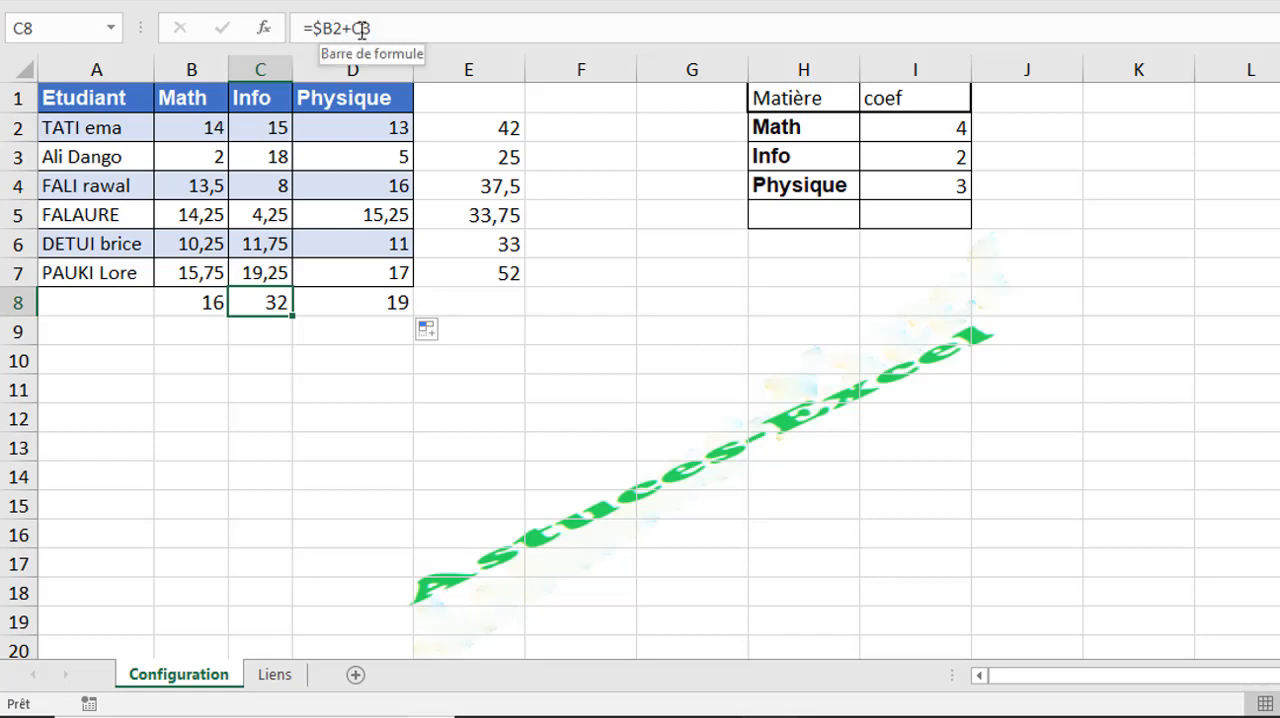
left_click(361, 28)
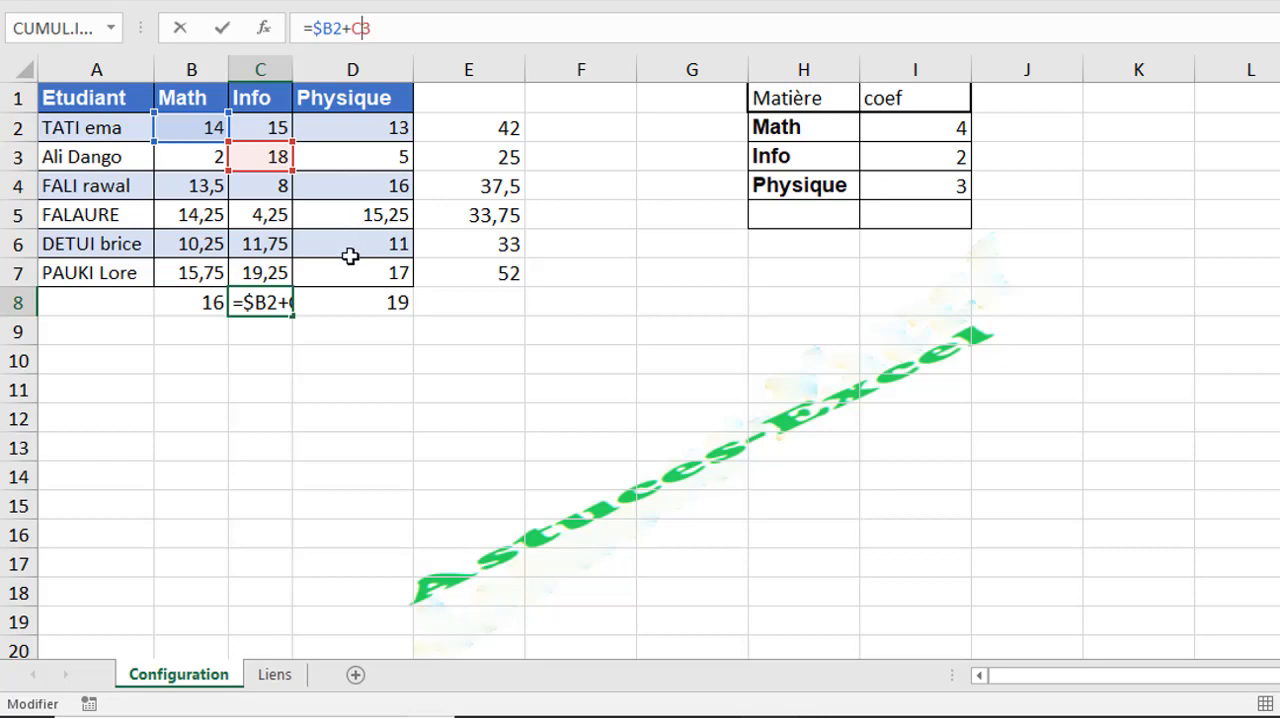
key("Tab")
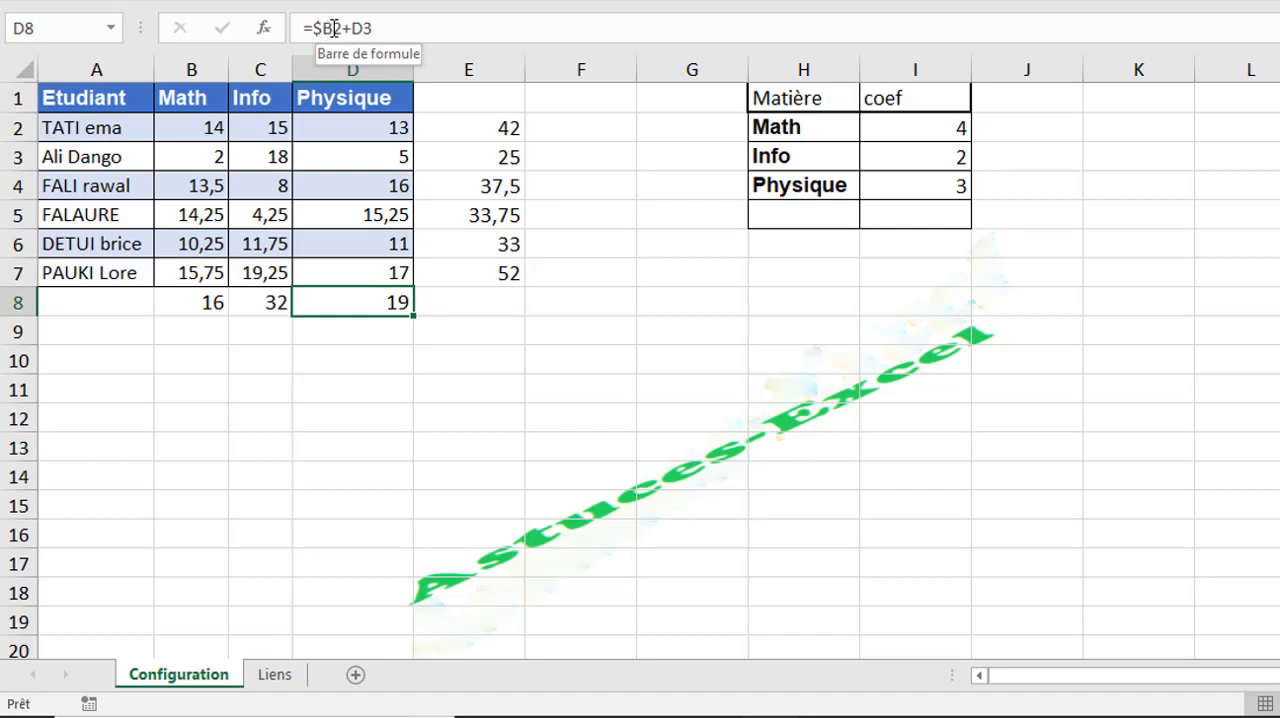
left_click(218, 302)
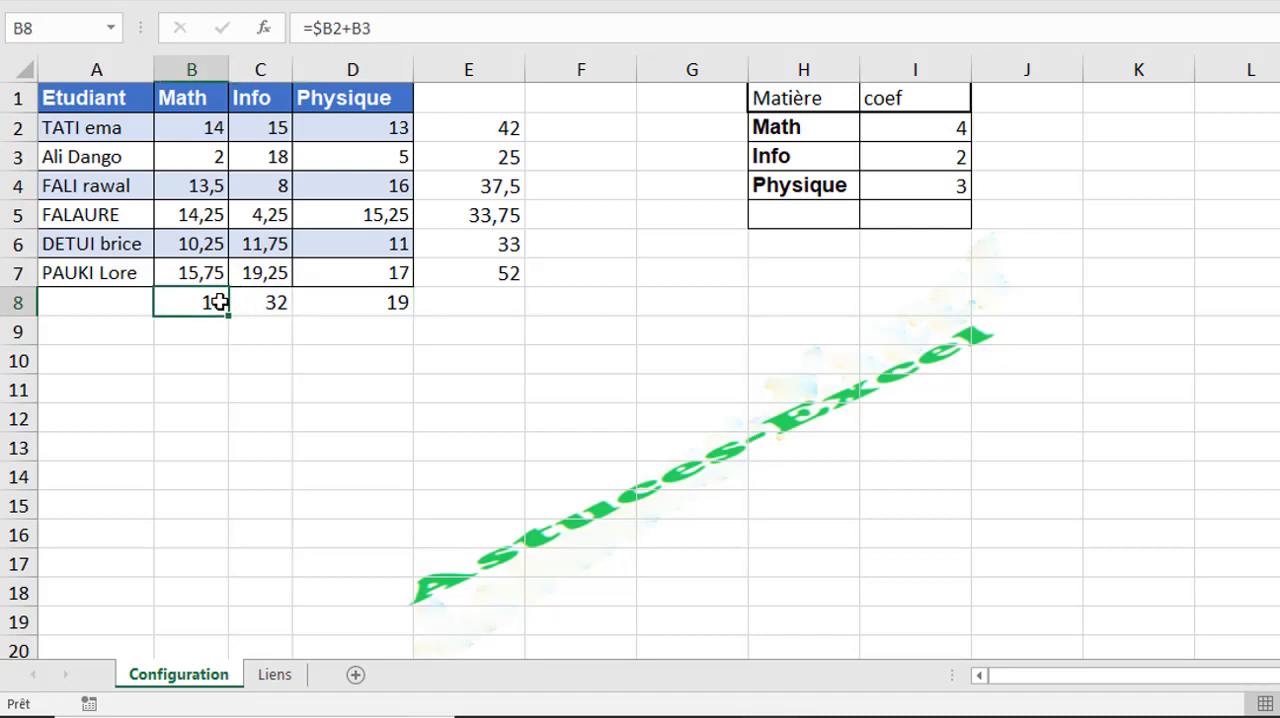
left_click(496, 121)
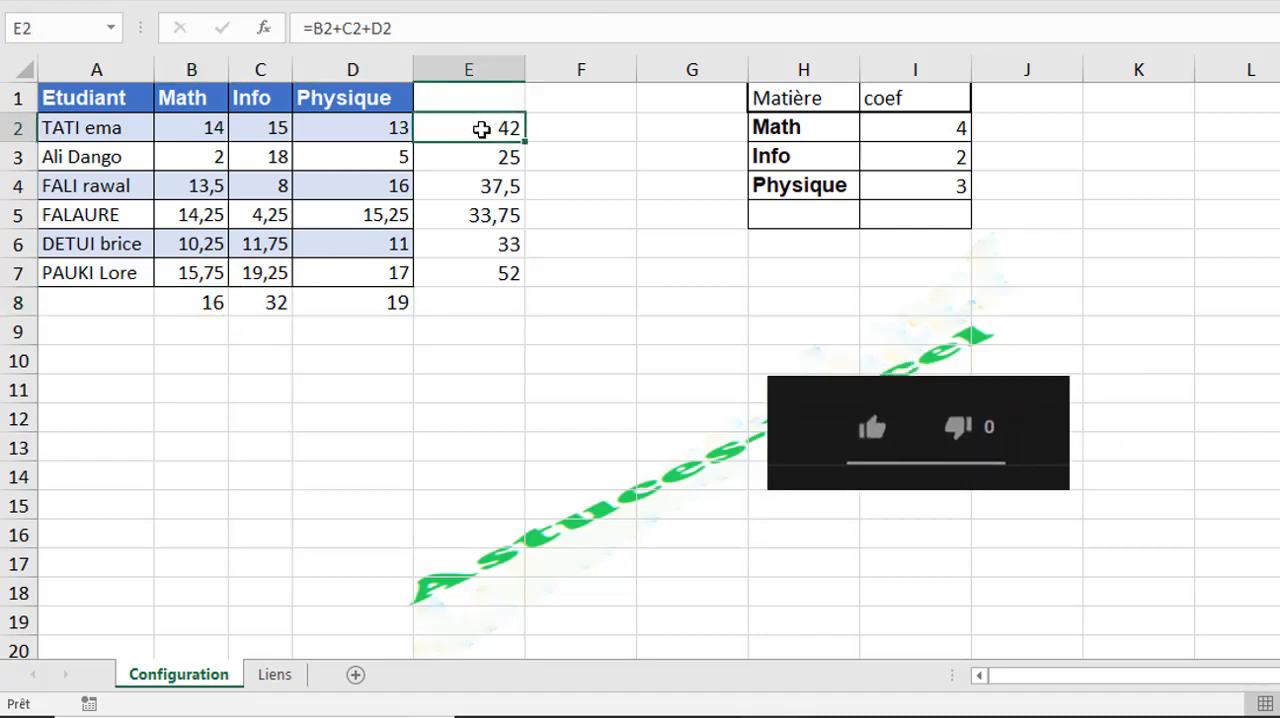
- Lock only the column of the first reference in E2, making the formula =$B2+C2+D2
double_click(490, 124)
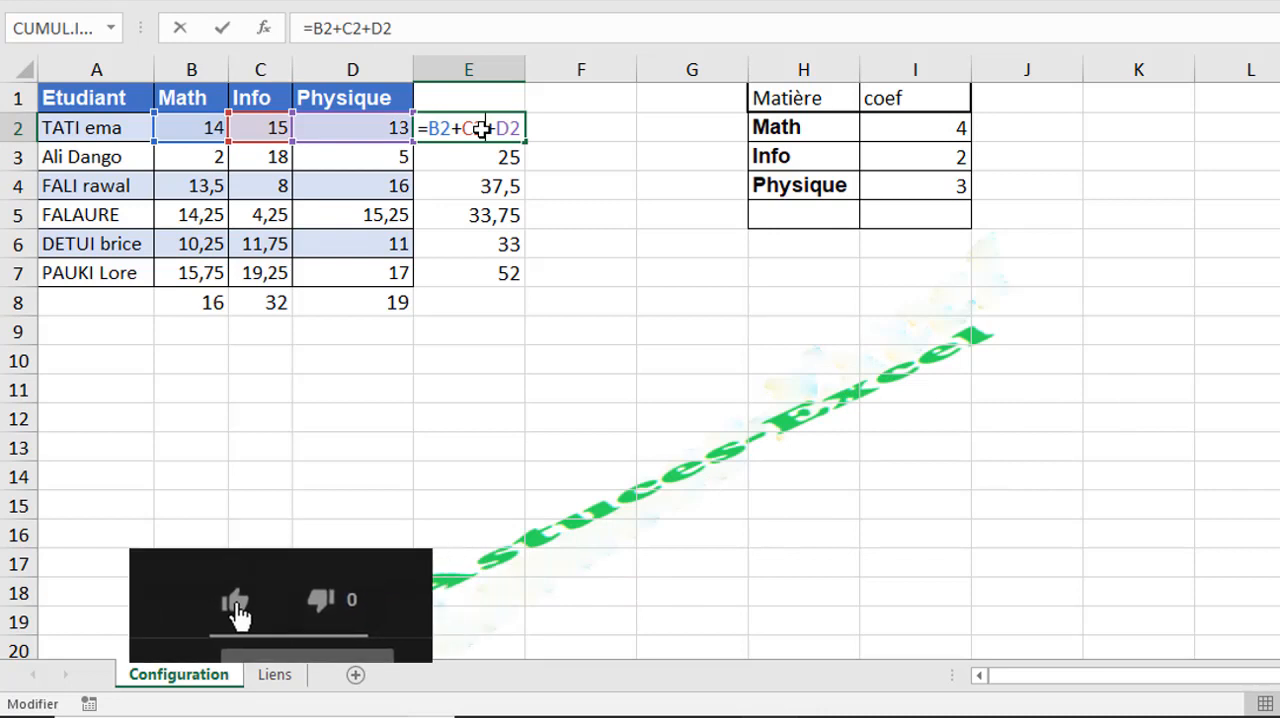
left_click(323, 28)
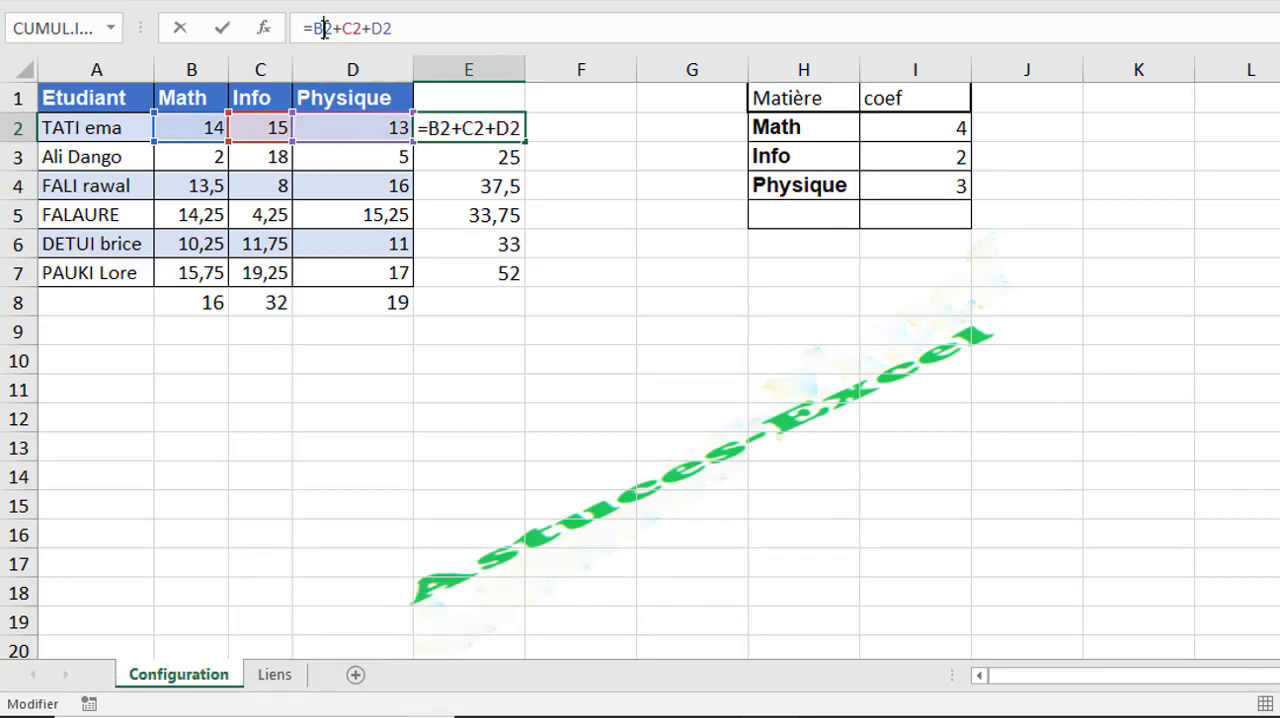
key("F4")
key("F4")
key("F4")
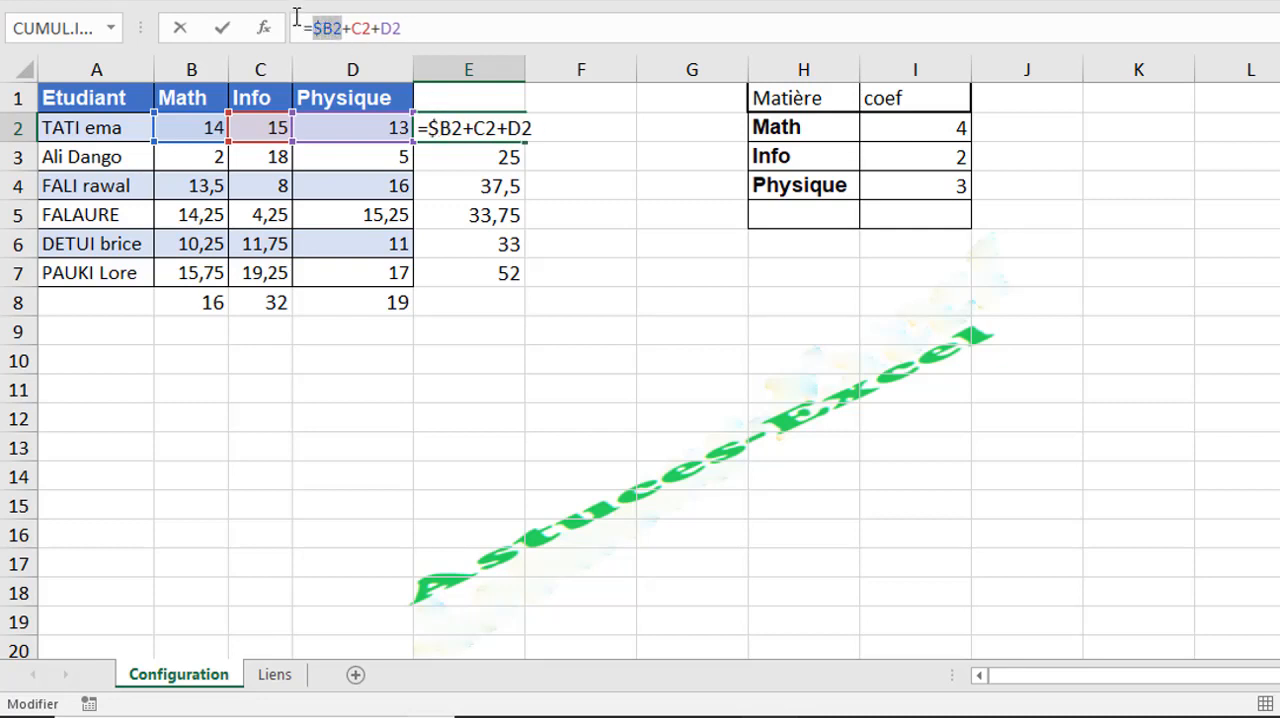
left_click(319, 30)
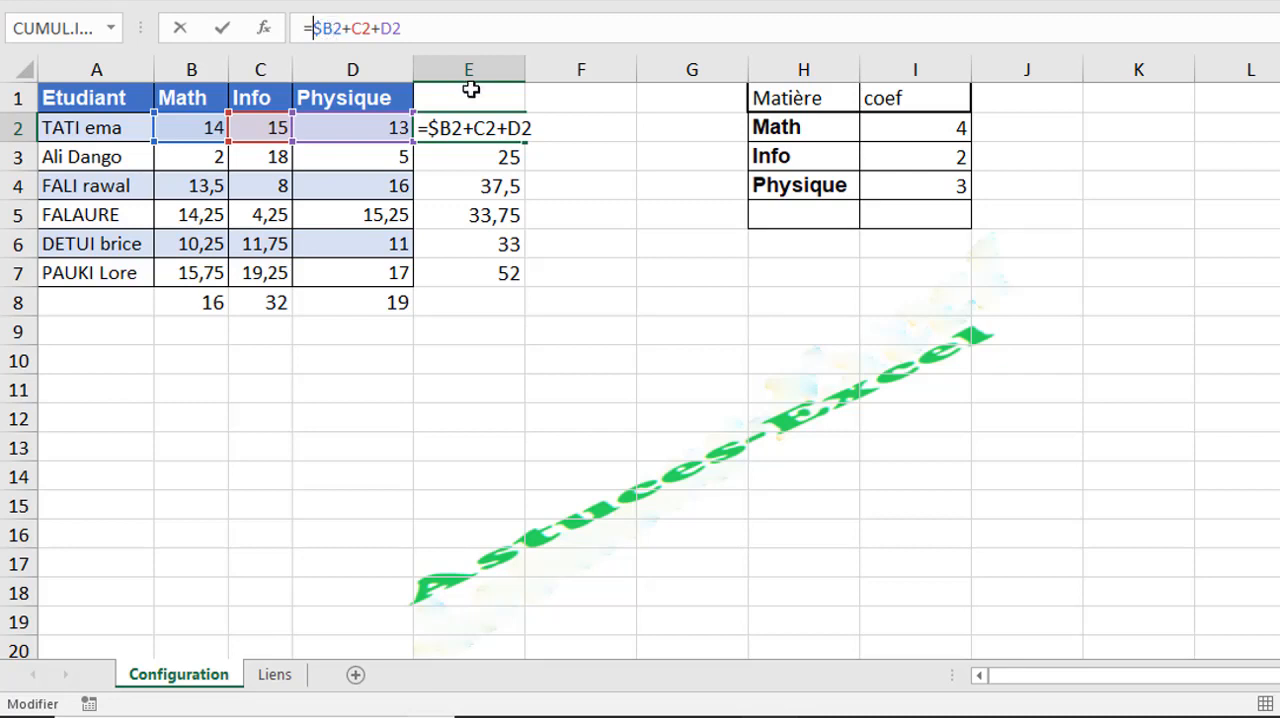
key("Return")
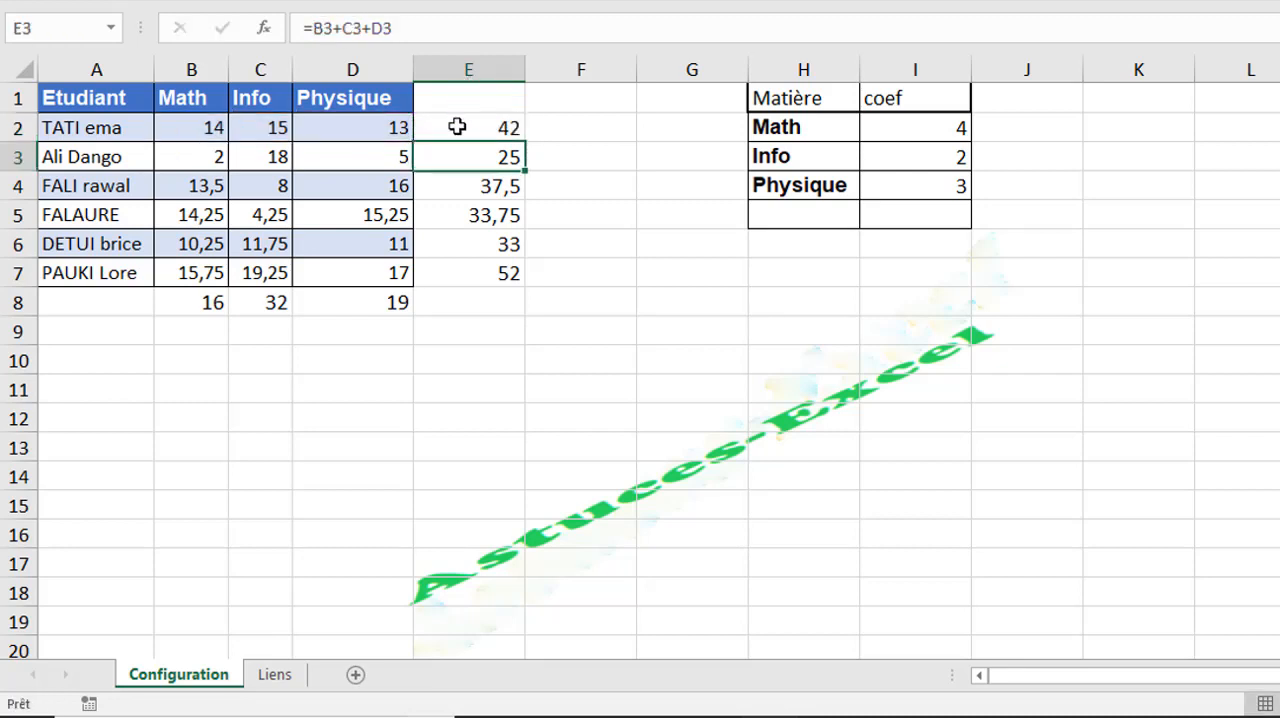
- Copy the E2 formula down to E6 and check the references in E3
left_click(457, 124)
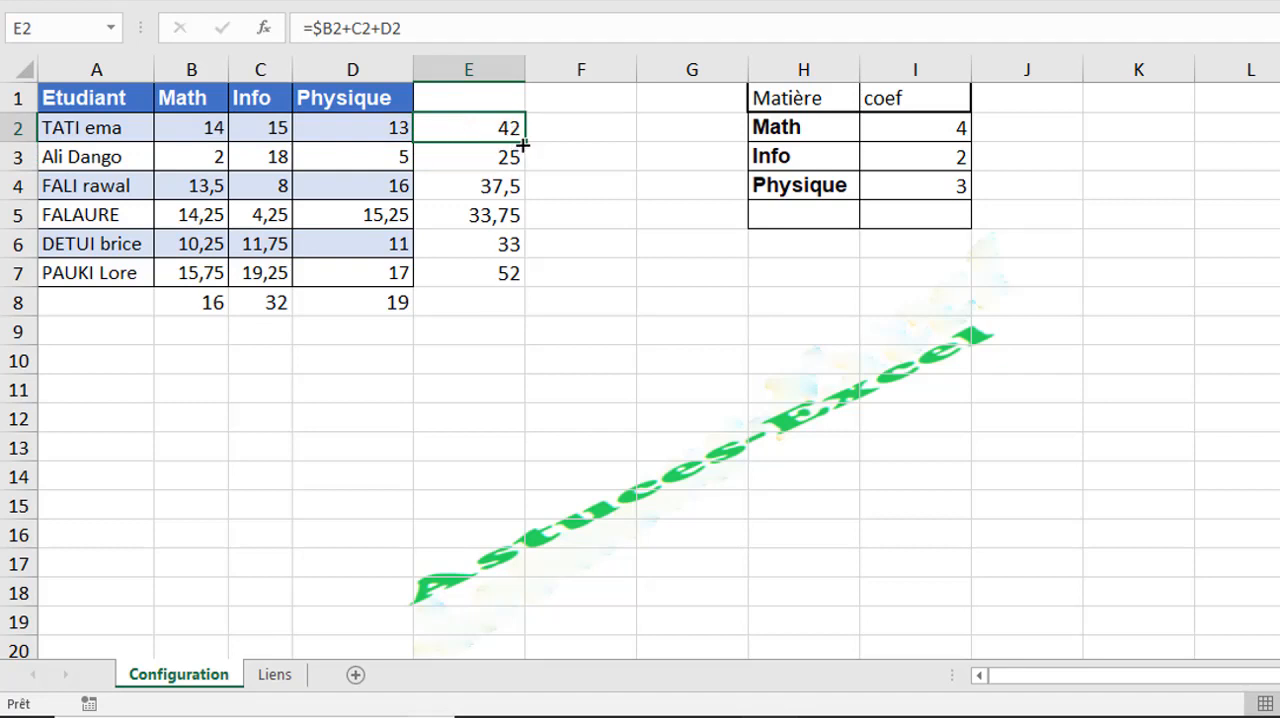
left_click_drag(524, 141, 514, 263)
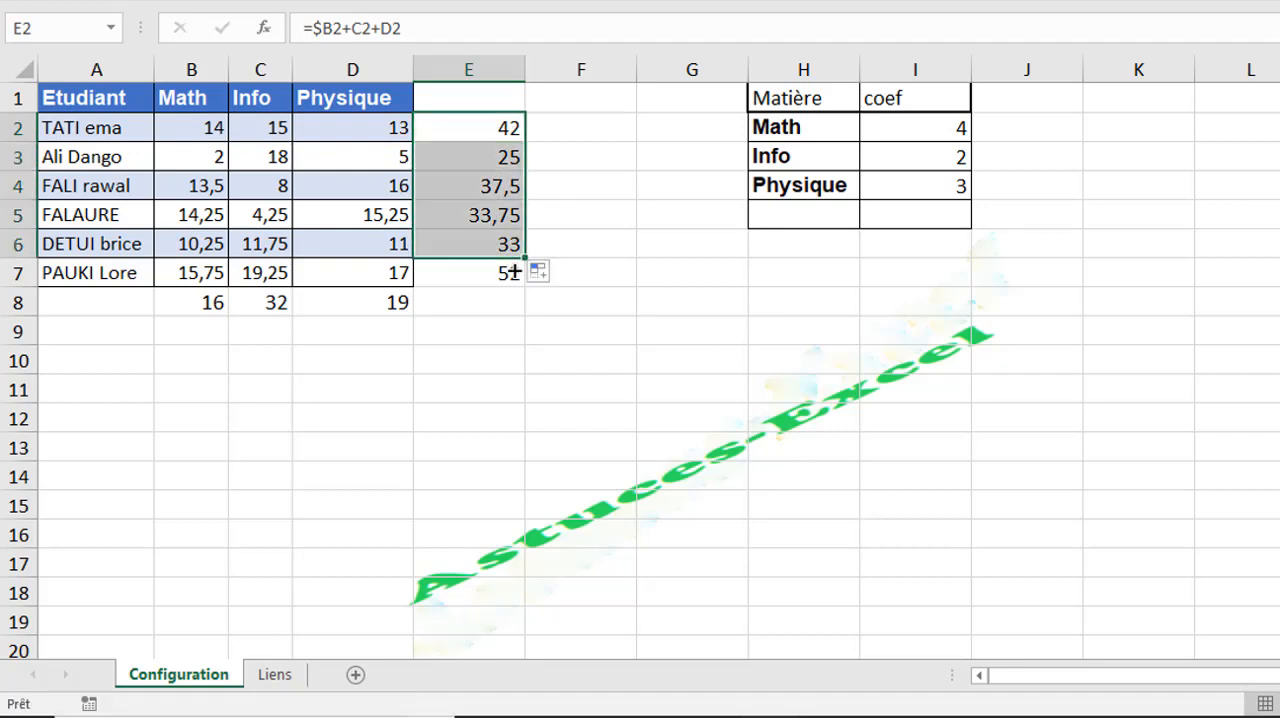
left_click(498, 164)
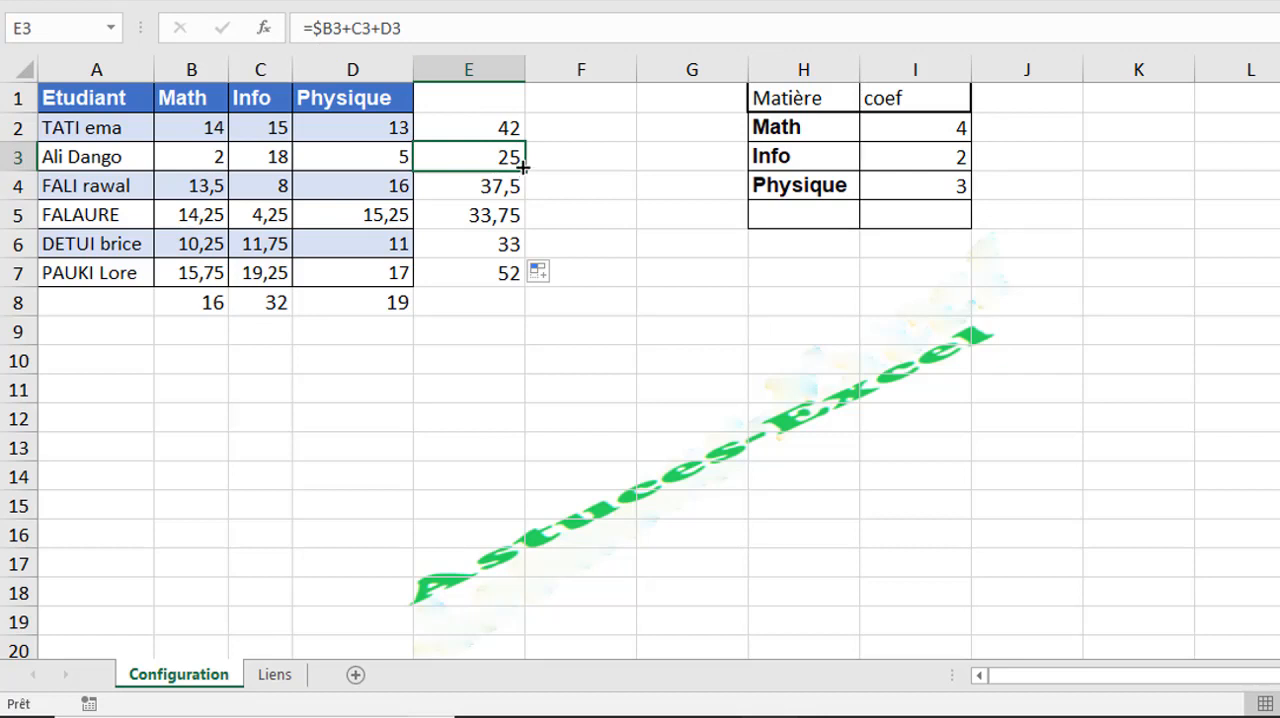
- Copy the E3 formula across to F3 and check how its references shift
left_click_drag(527, 173, 612, 156)
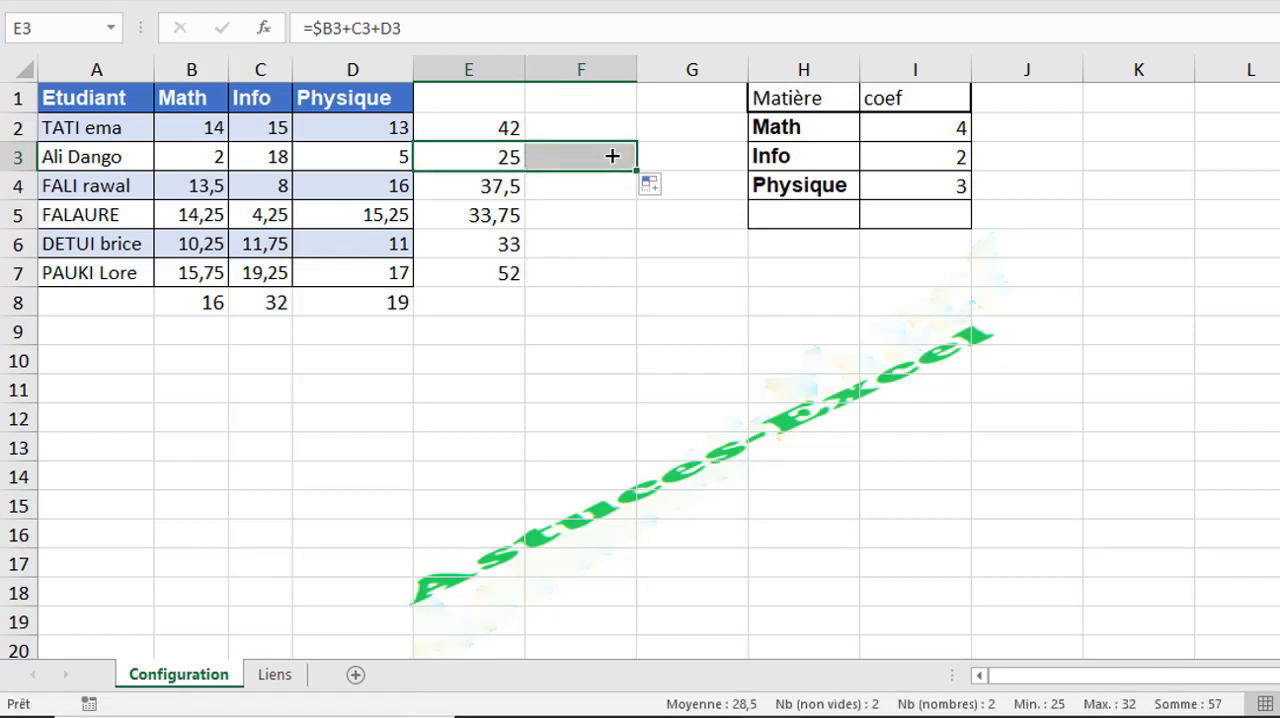
left_click(552, 157)
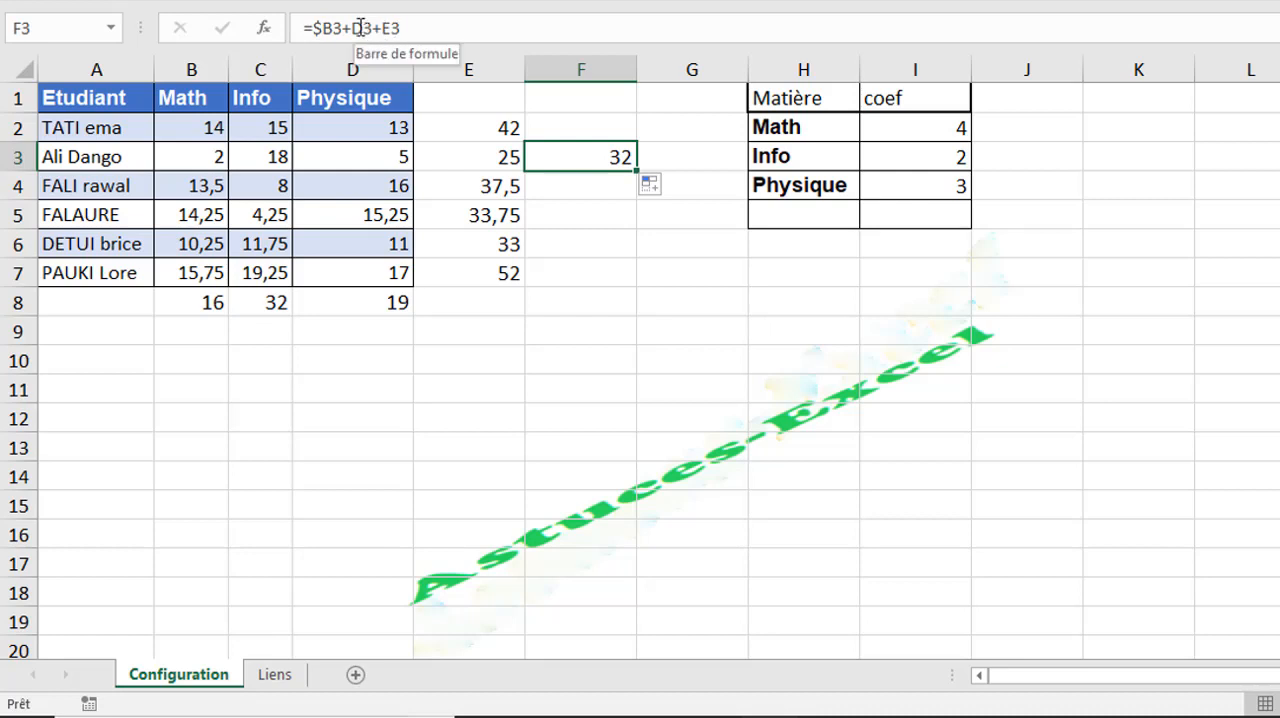
key("Return")
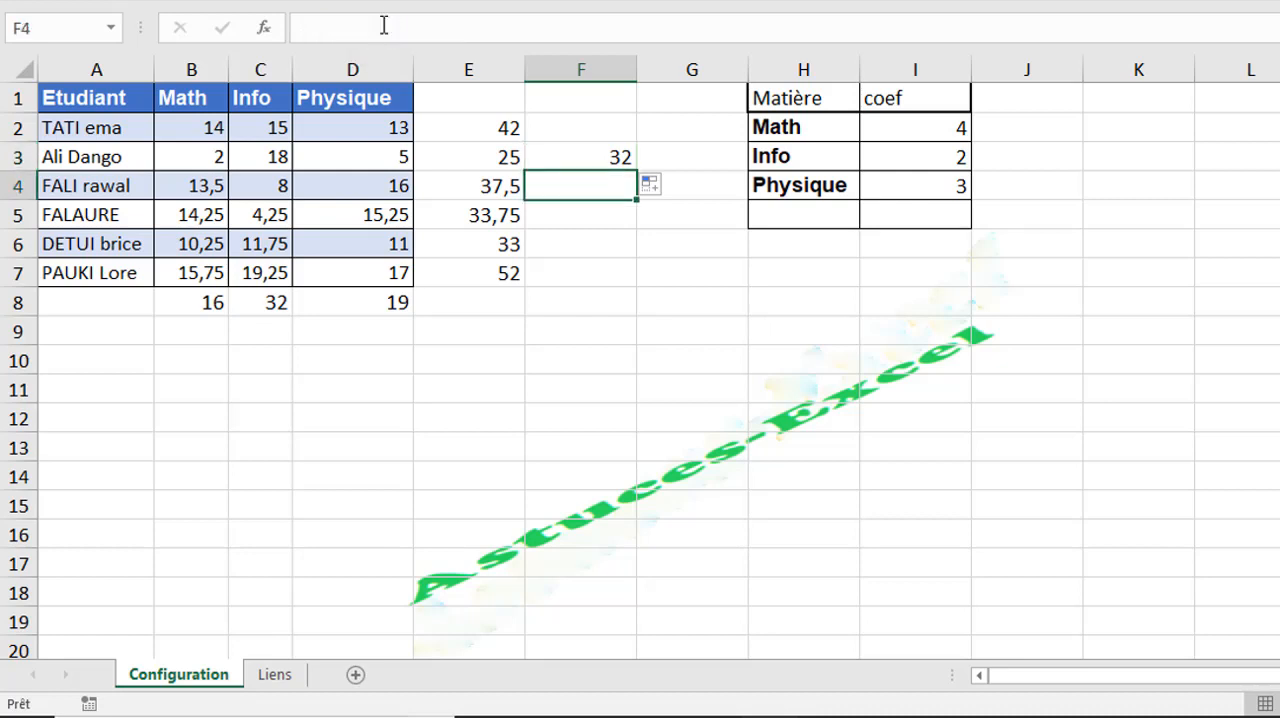
- Switch the first reference in E2 to a locked row only, making the formula =B$2+C2+D2
left_click(476, 120)
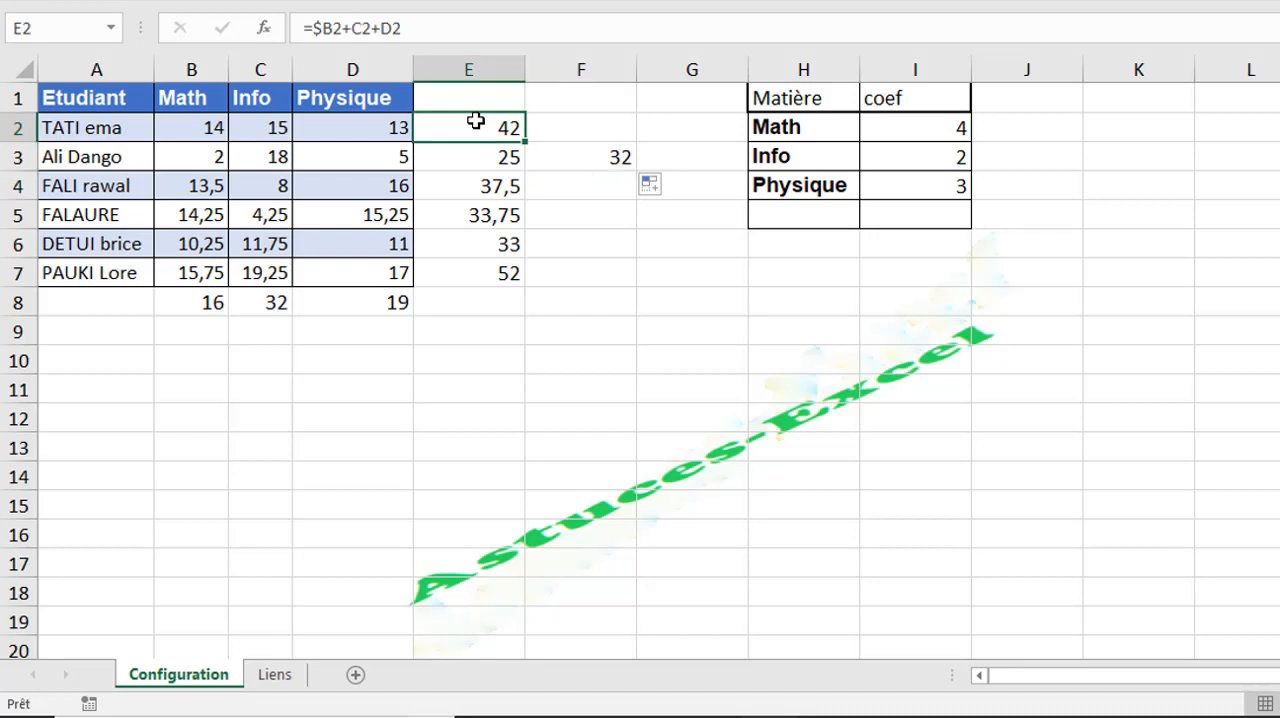
left_click(333, 29)
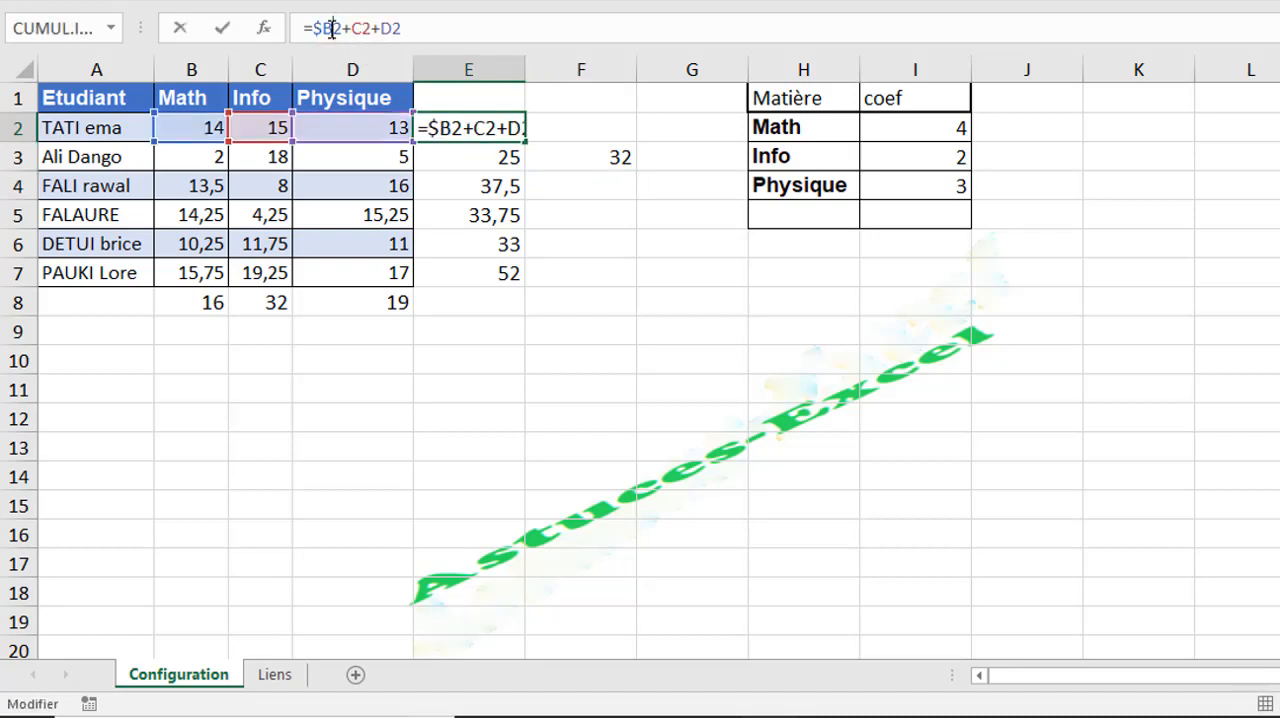
key("F4")
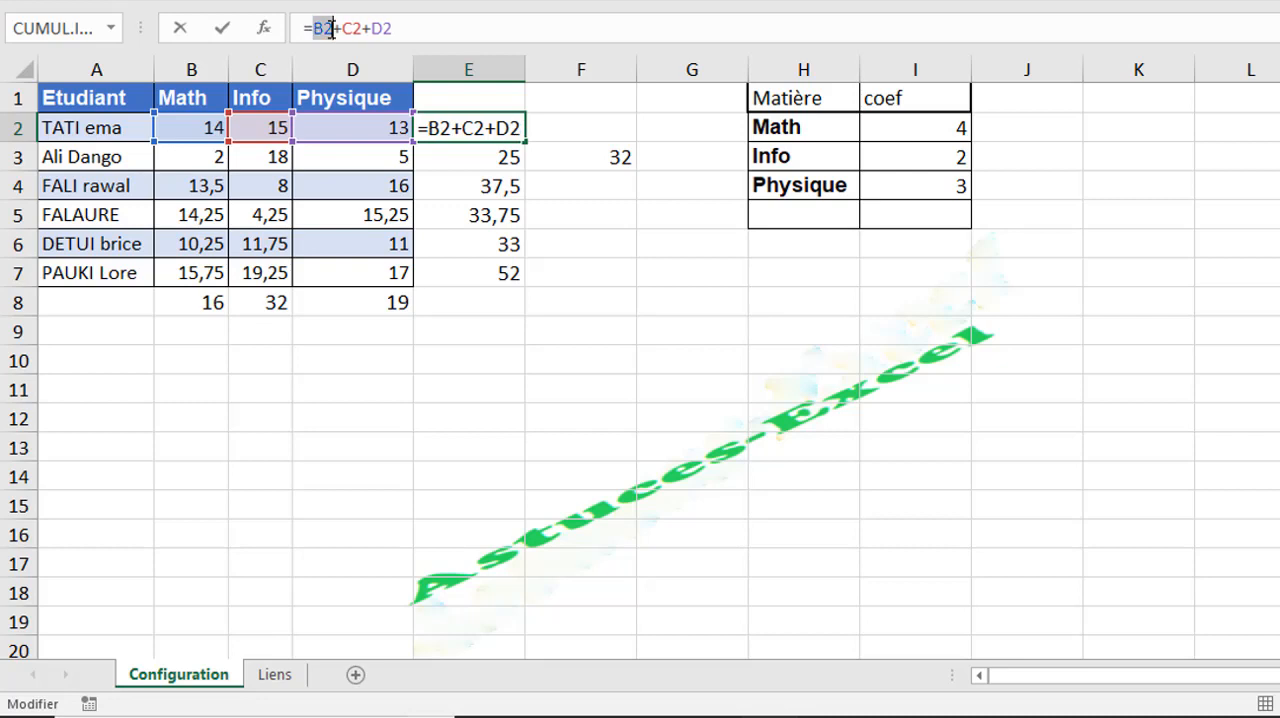
key("F4")
key("F4")
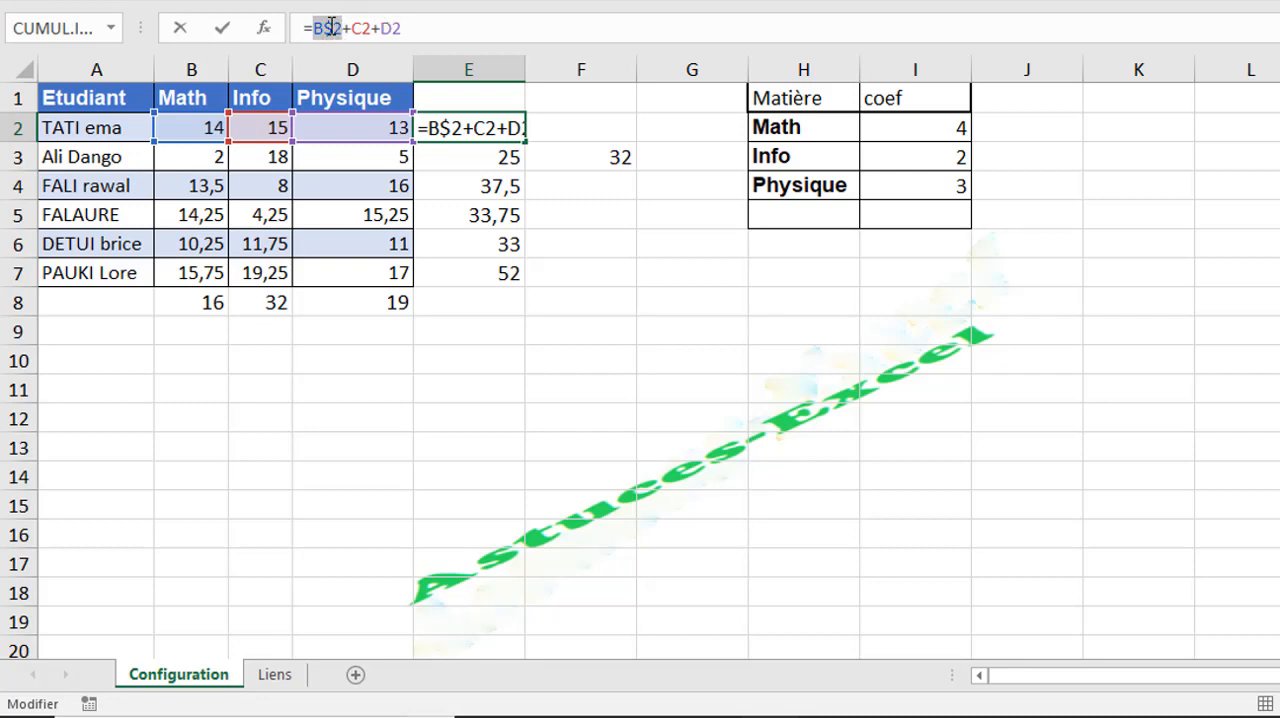
key("F4")
key("F4")
key("F4")
key("F4")
key("F4")
key("Return")
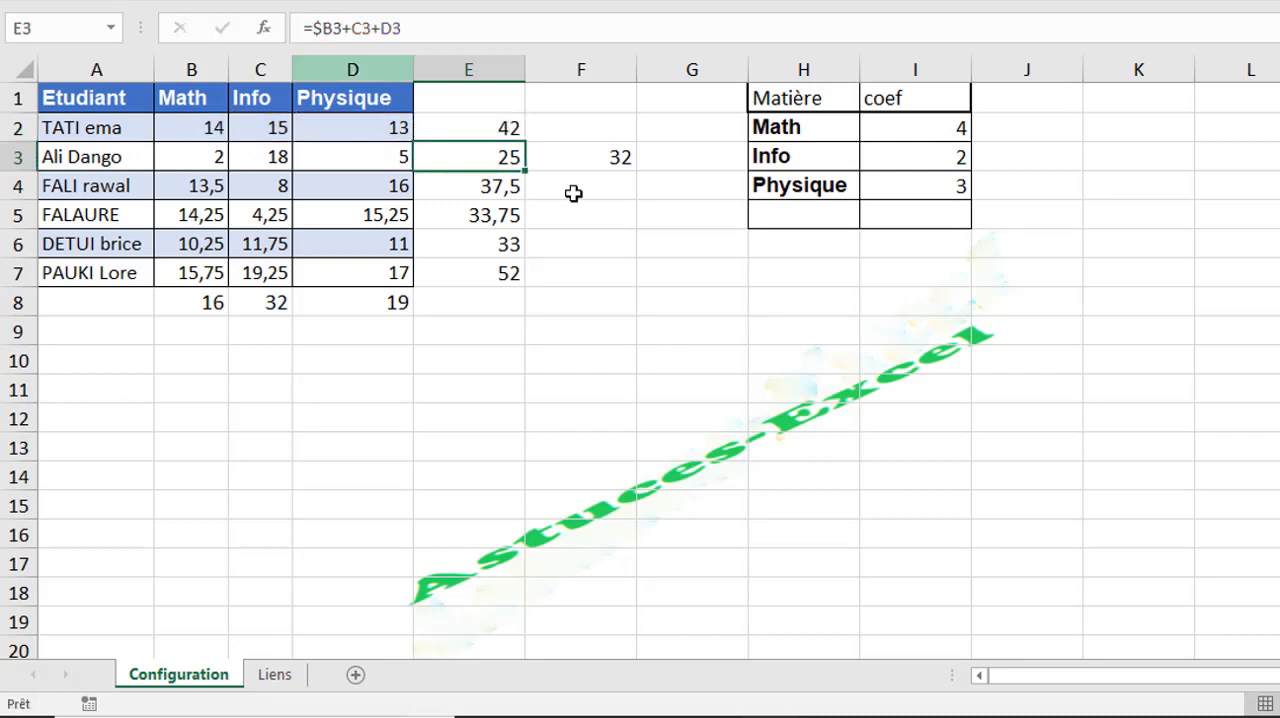
- Copy the row-locked formula from E2 down to E7 and check the references in E3, E4 and E5
left_click(478, 127)
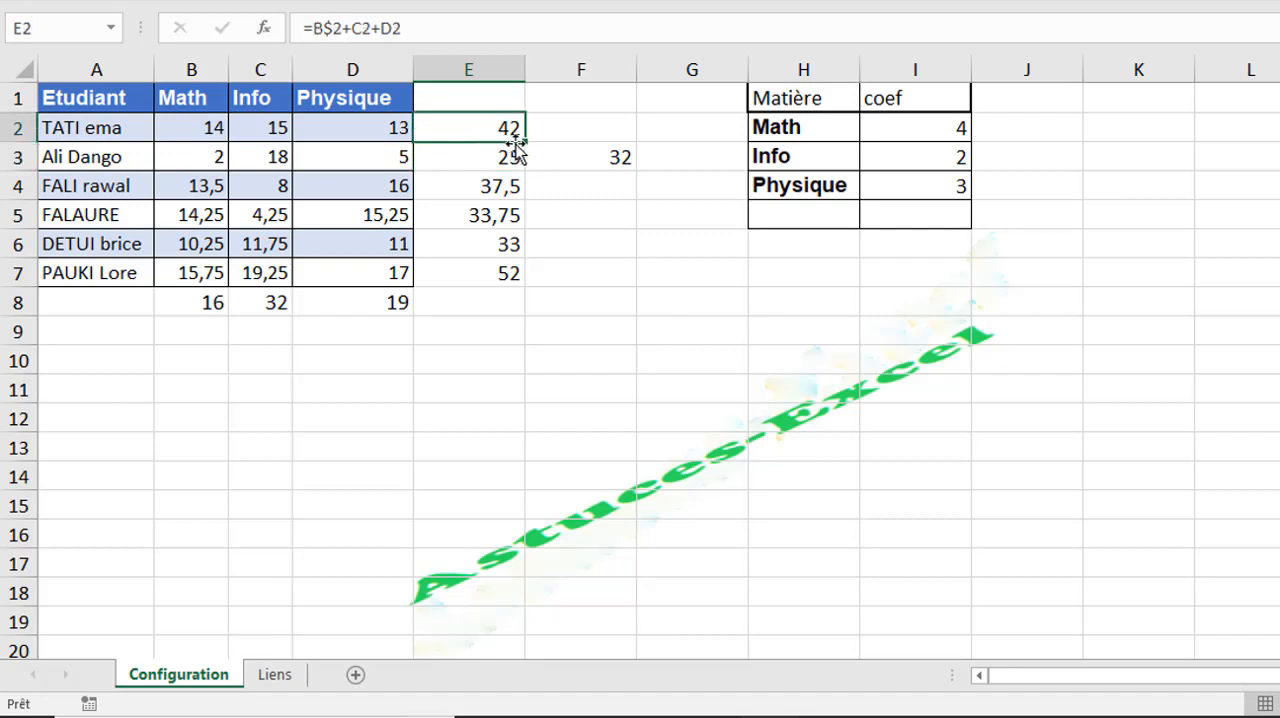
left_click_drag(527, 142, 510, 283)
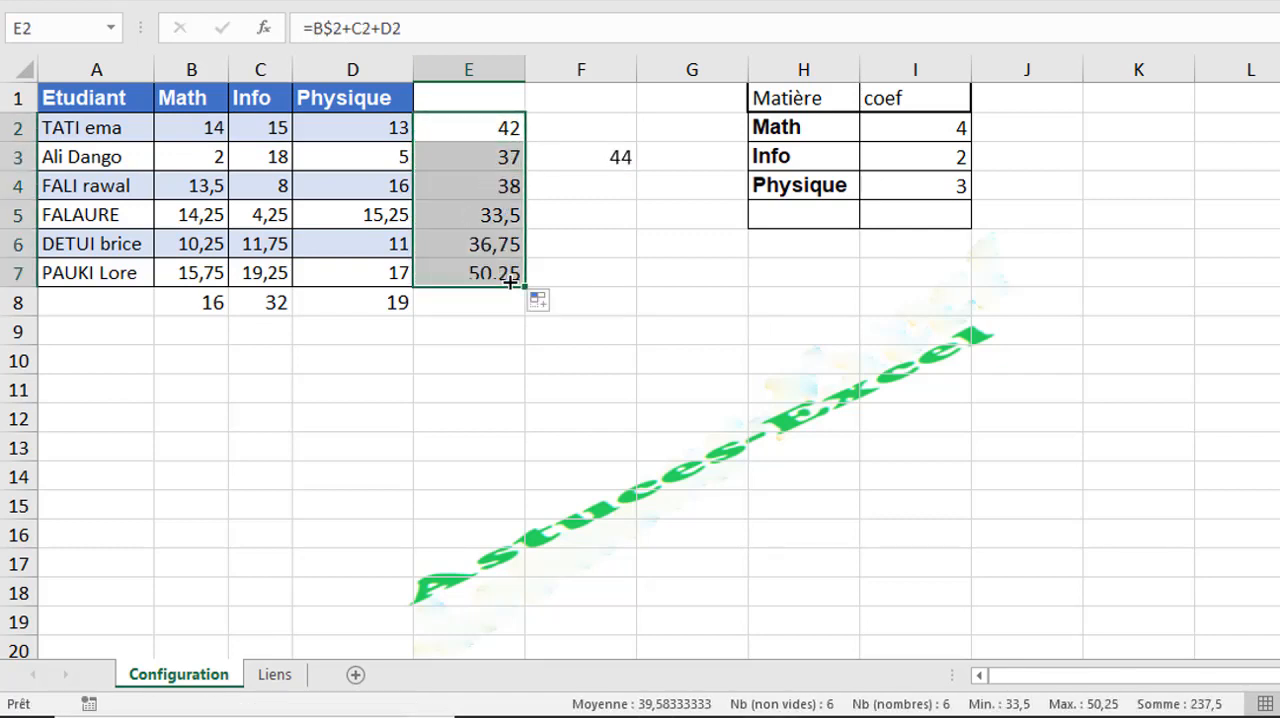
left_click(487, 156)
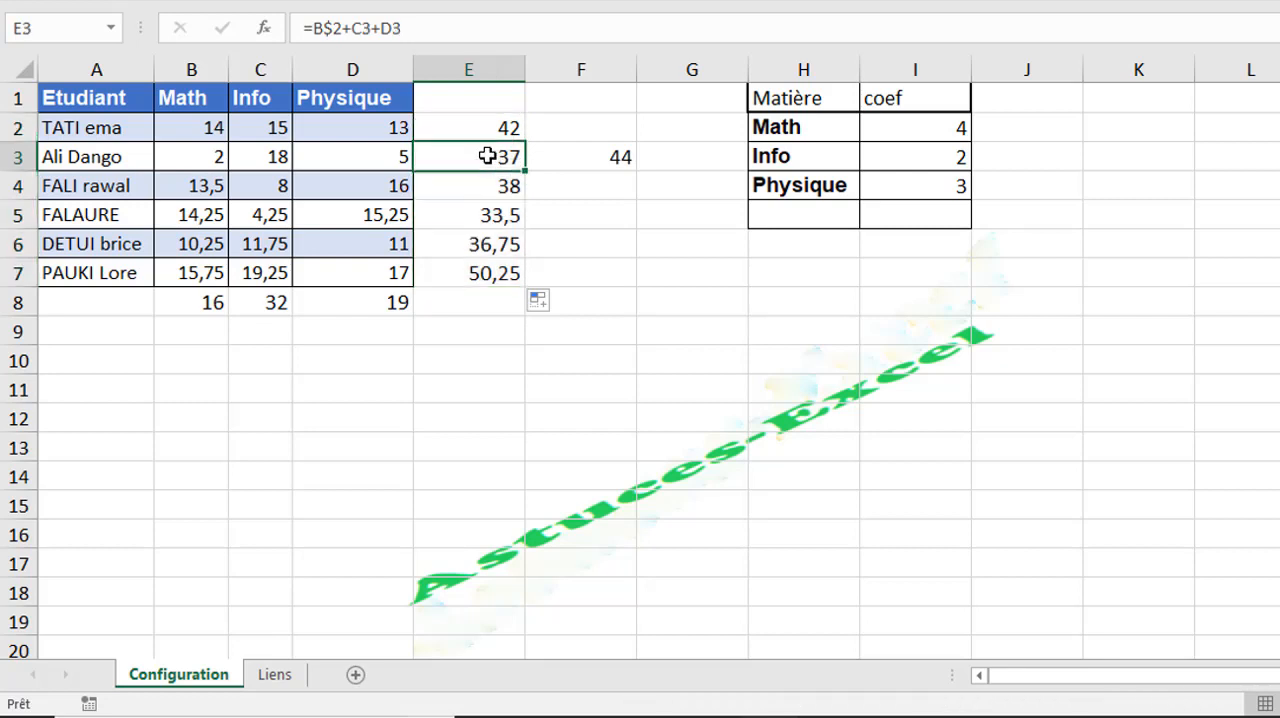
left_click(327, 28)
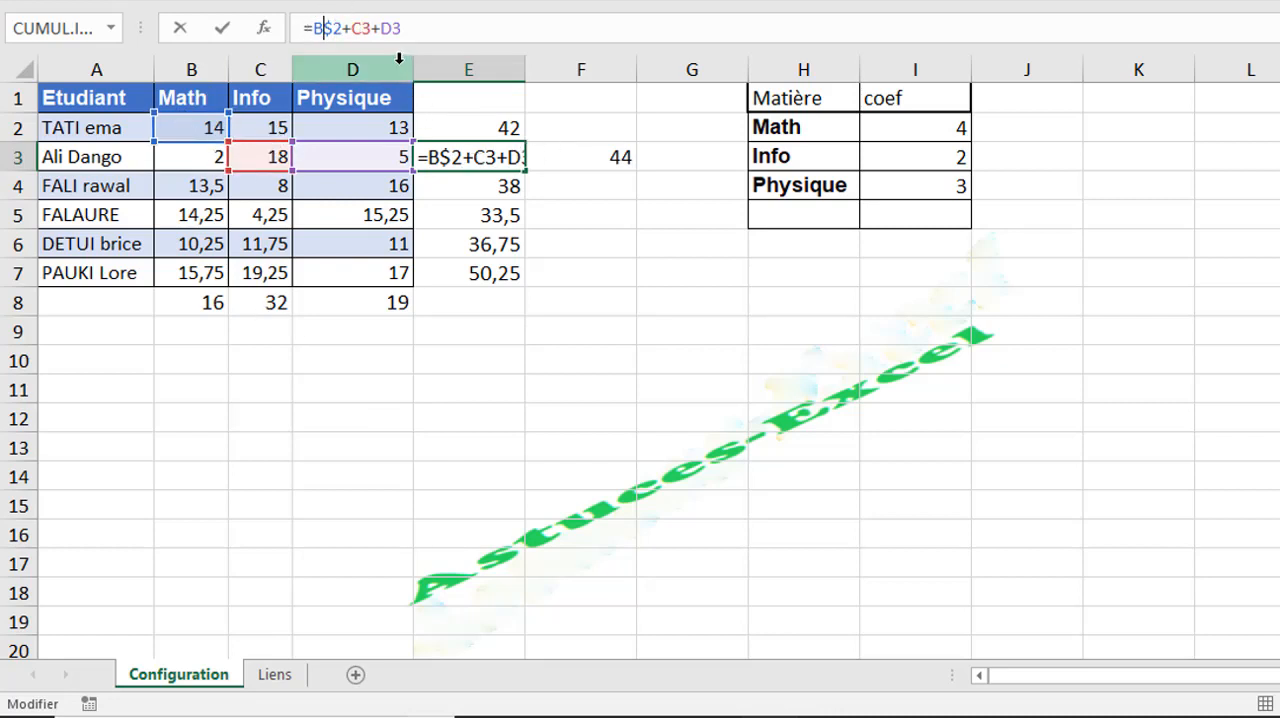
left_click(368, 33)
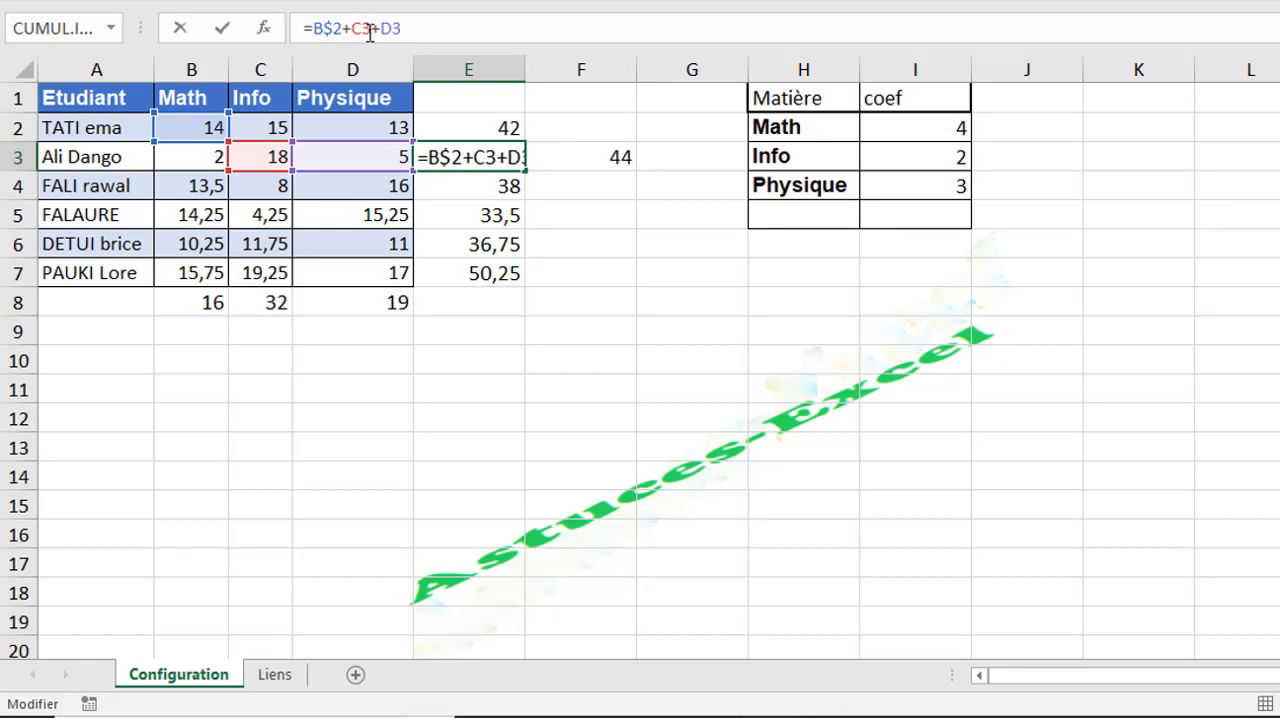
key("Return")
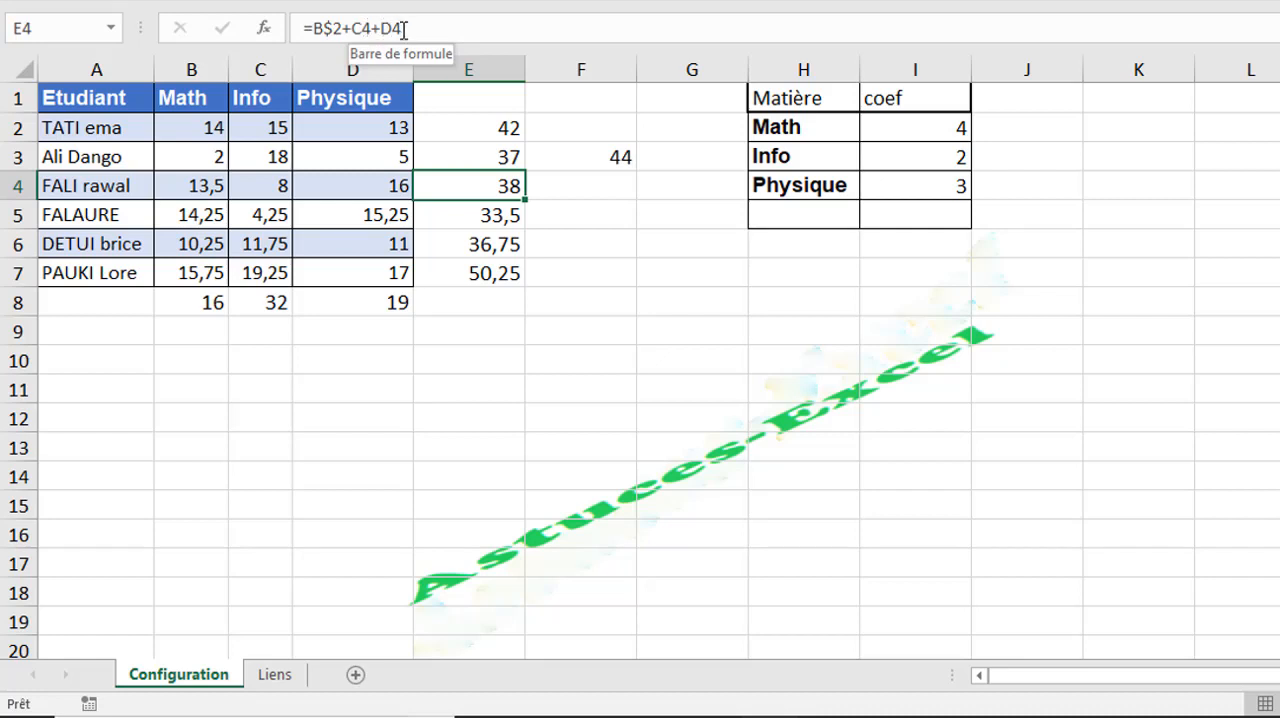
key("Down")
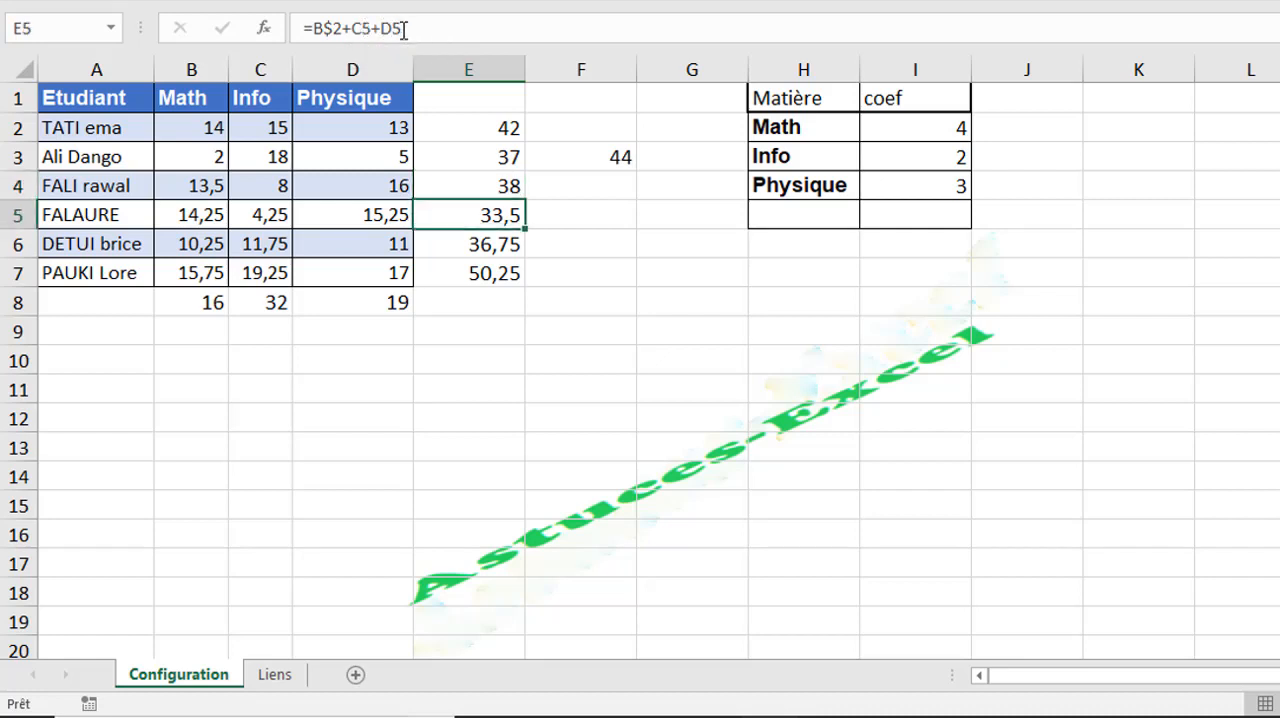
left_click(332, 28)
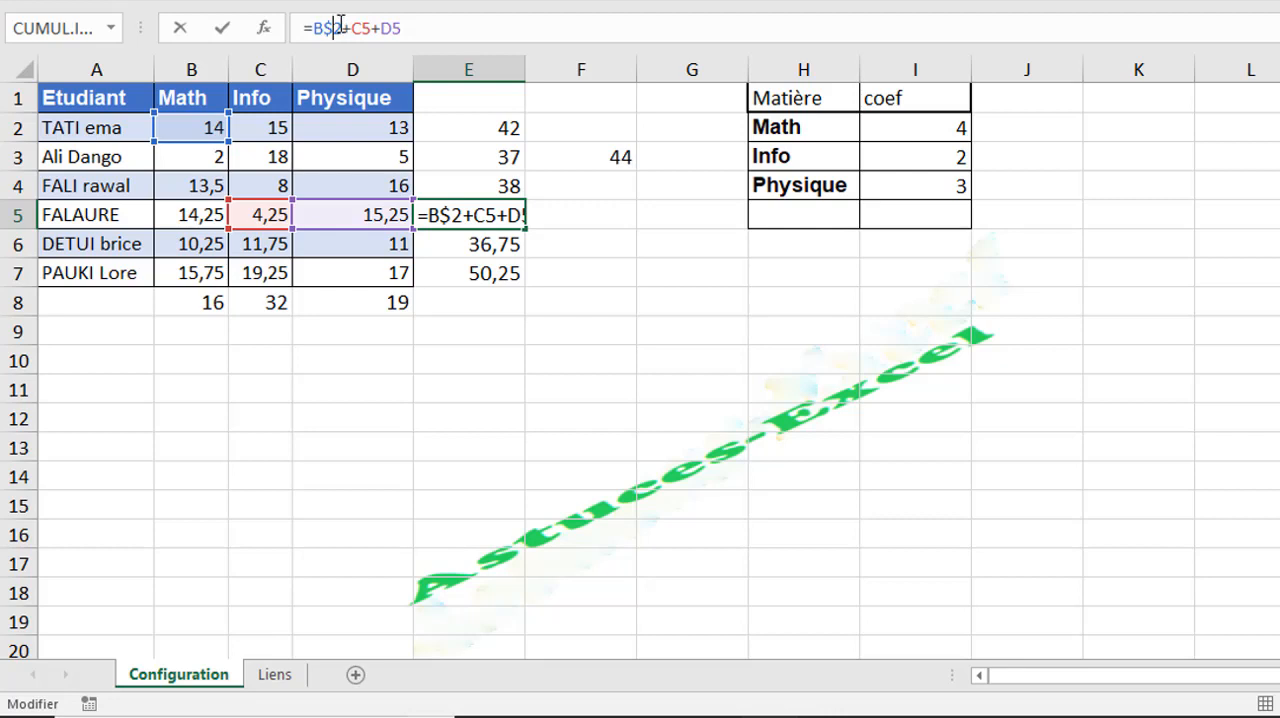
key("Return")
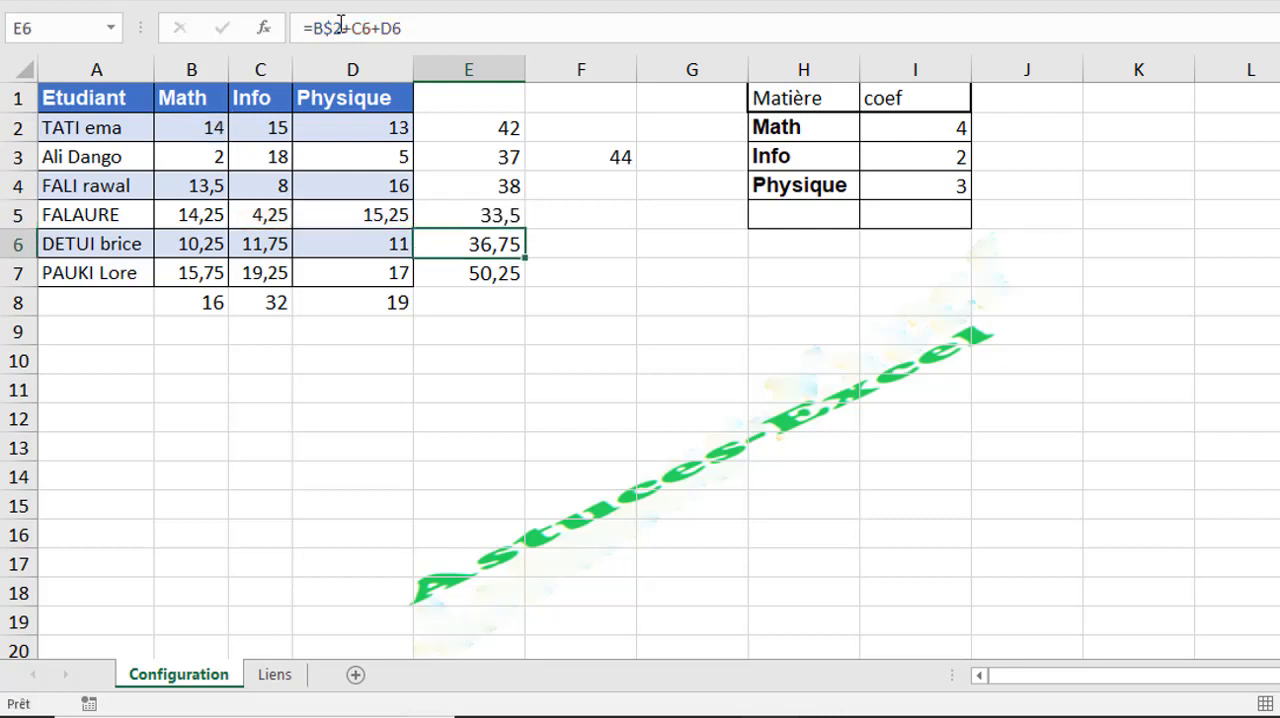
- Copy the E5 formula across to F5 and check its first reference
left_click(482, 210)
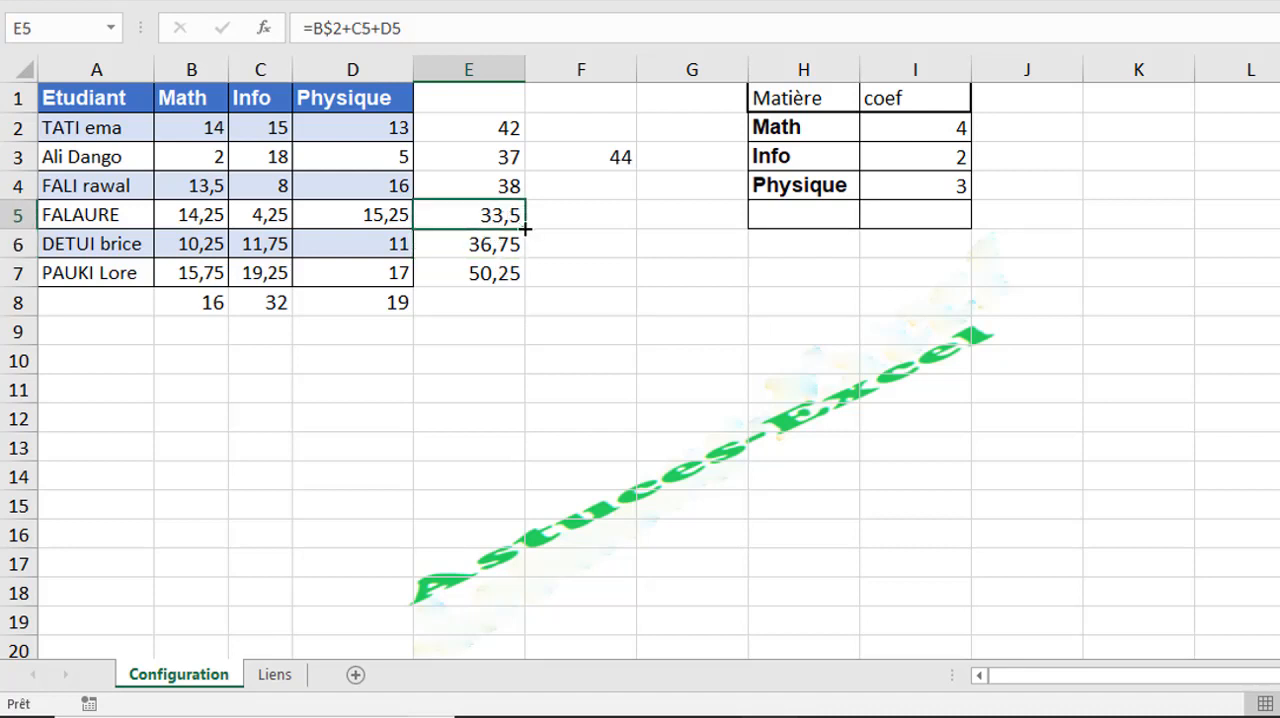
left_click_drag(525, 229, 686, 220)
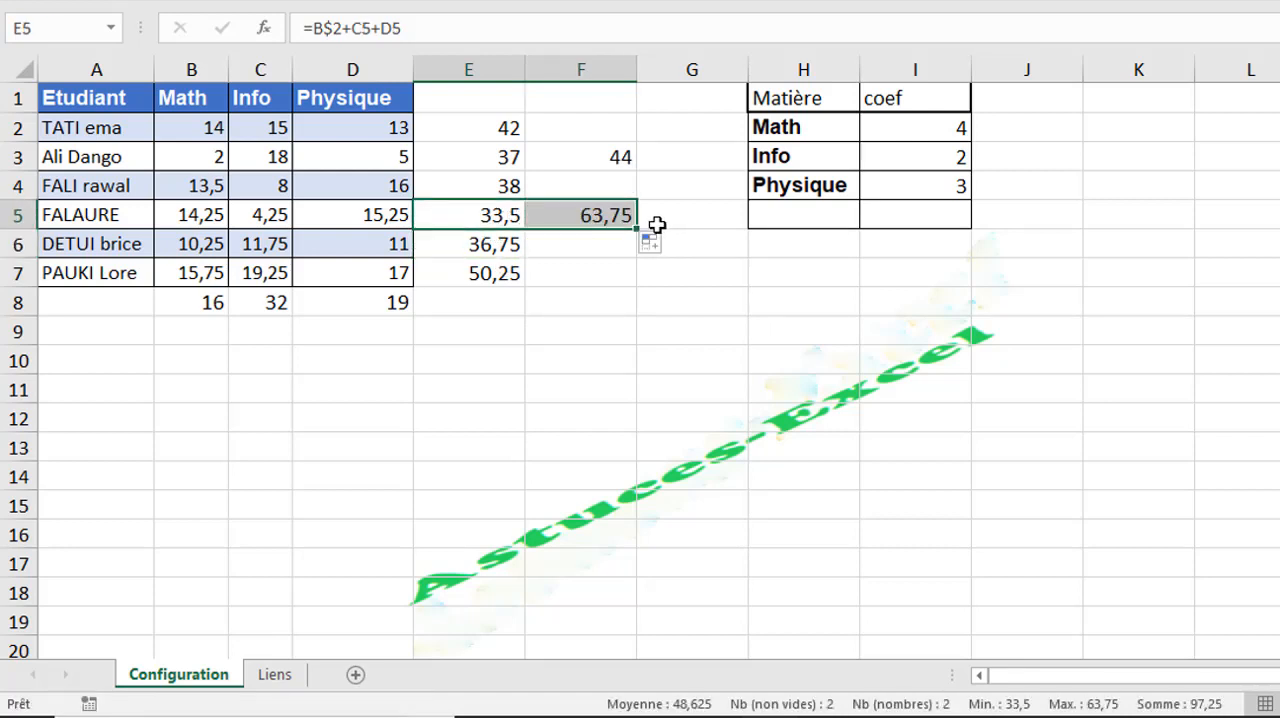
left_click(583, 214)
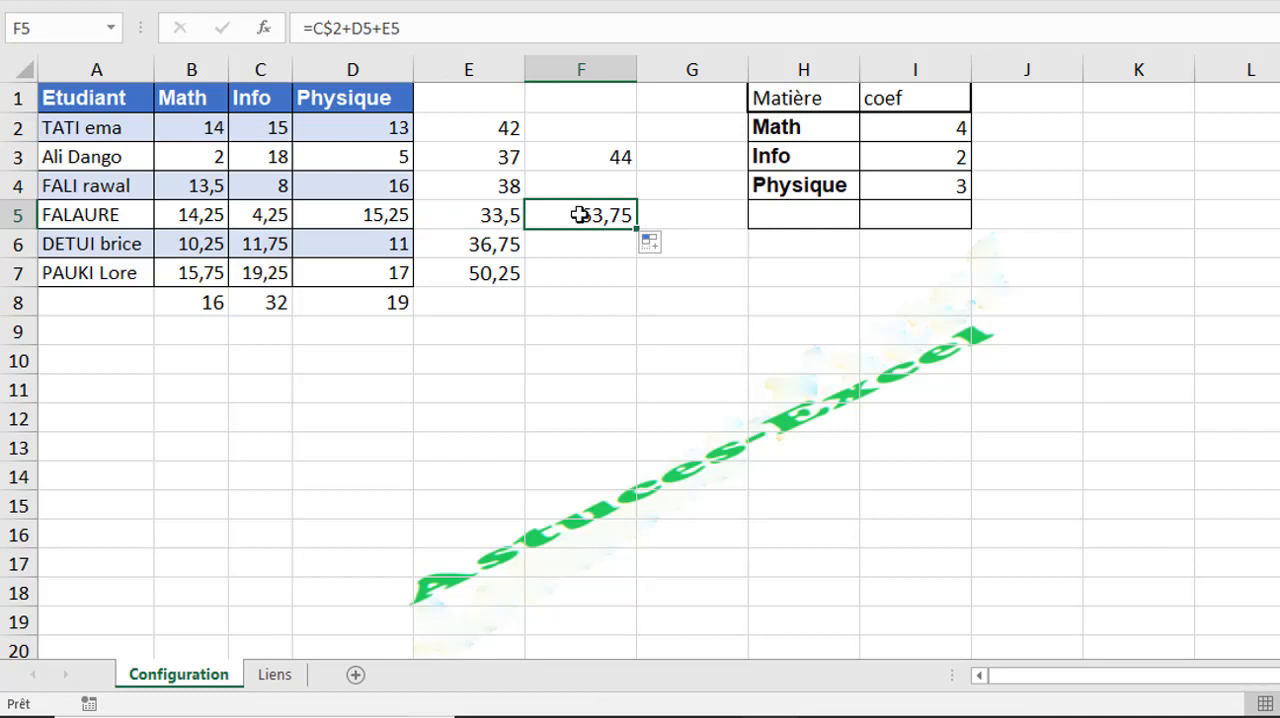
left_click(324, 28)
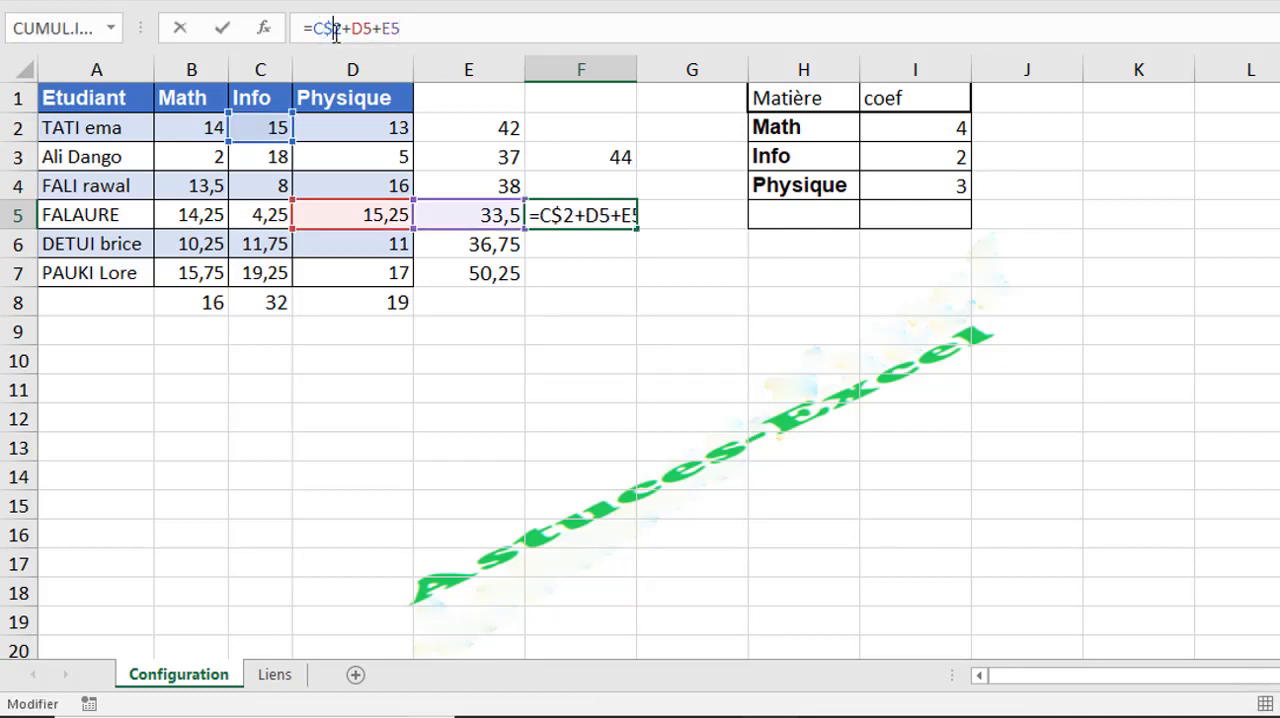
key("Return")
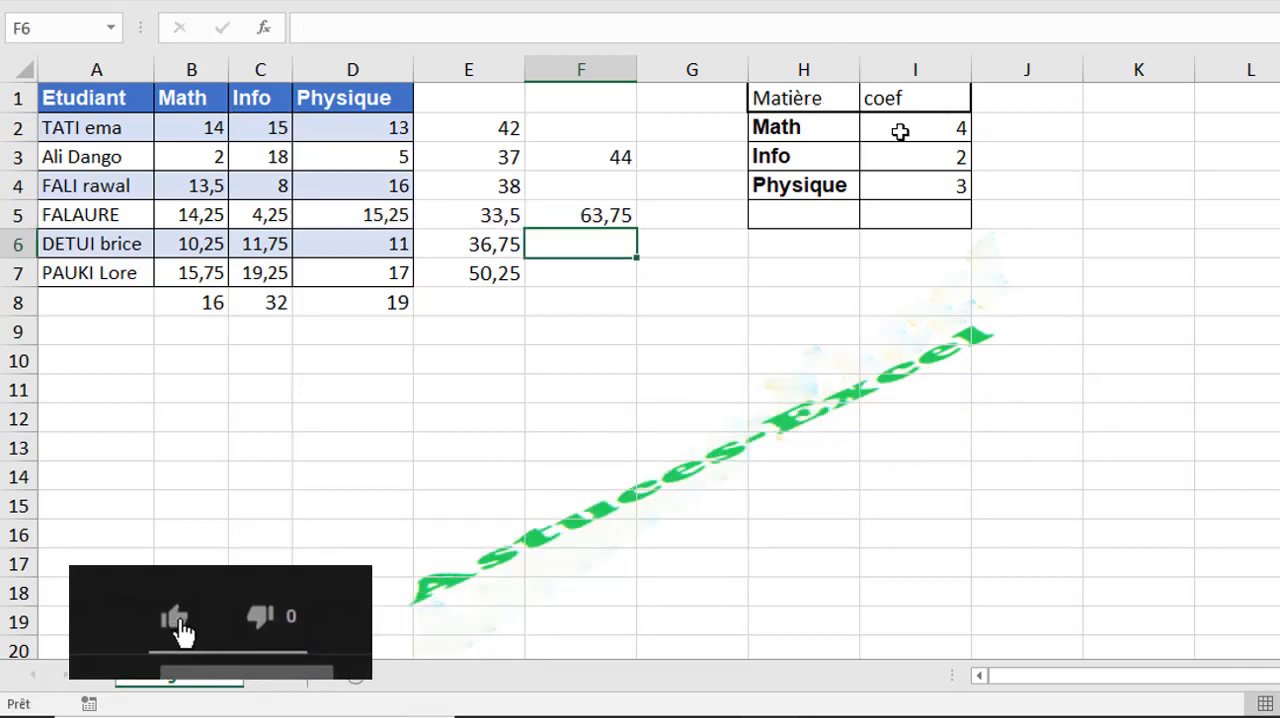
- Copy the Etudiant column A1:A7 with its header and paste it below the table starting at A10
left_click(205, 364)
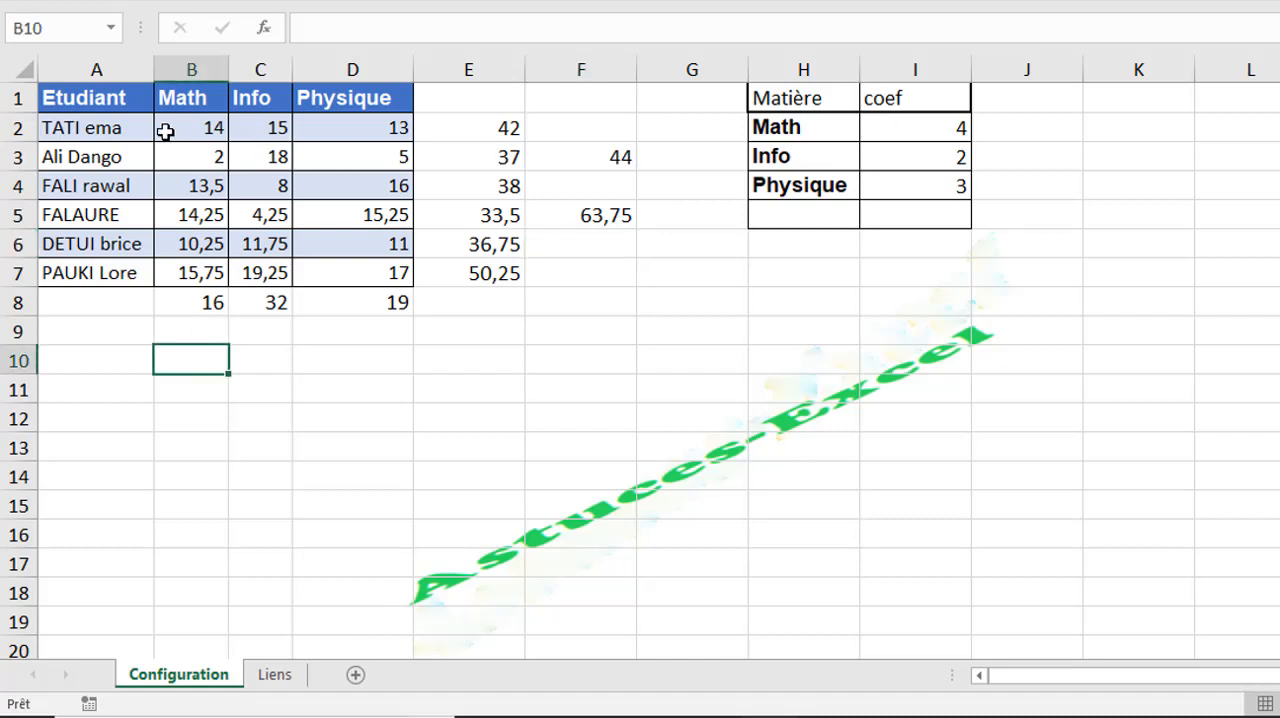
left_click(201, 130)
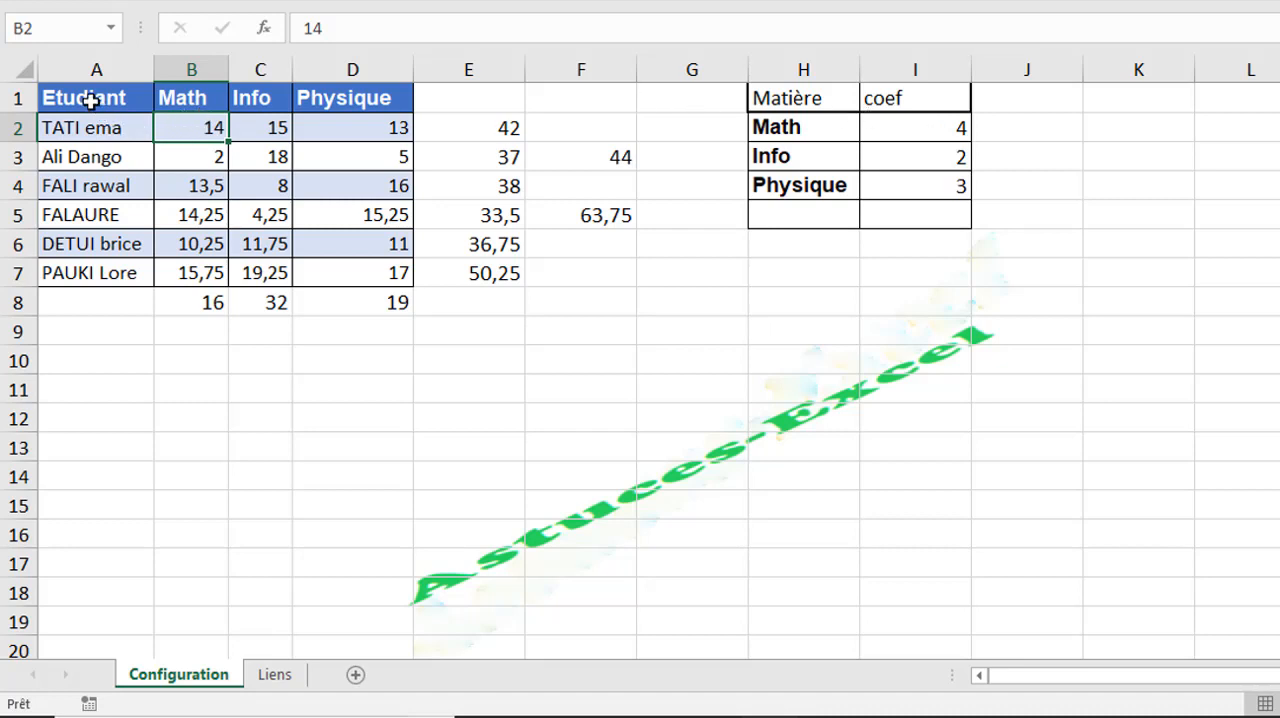
left_click_drag(94, 100, 88, 266)
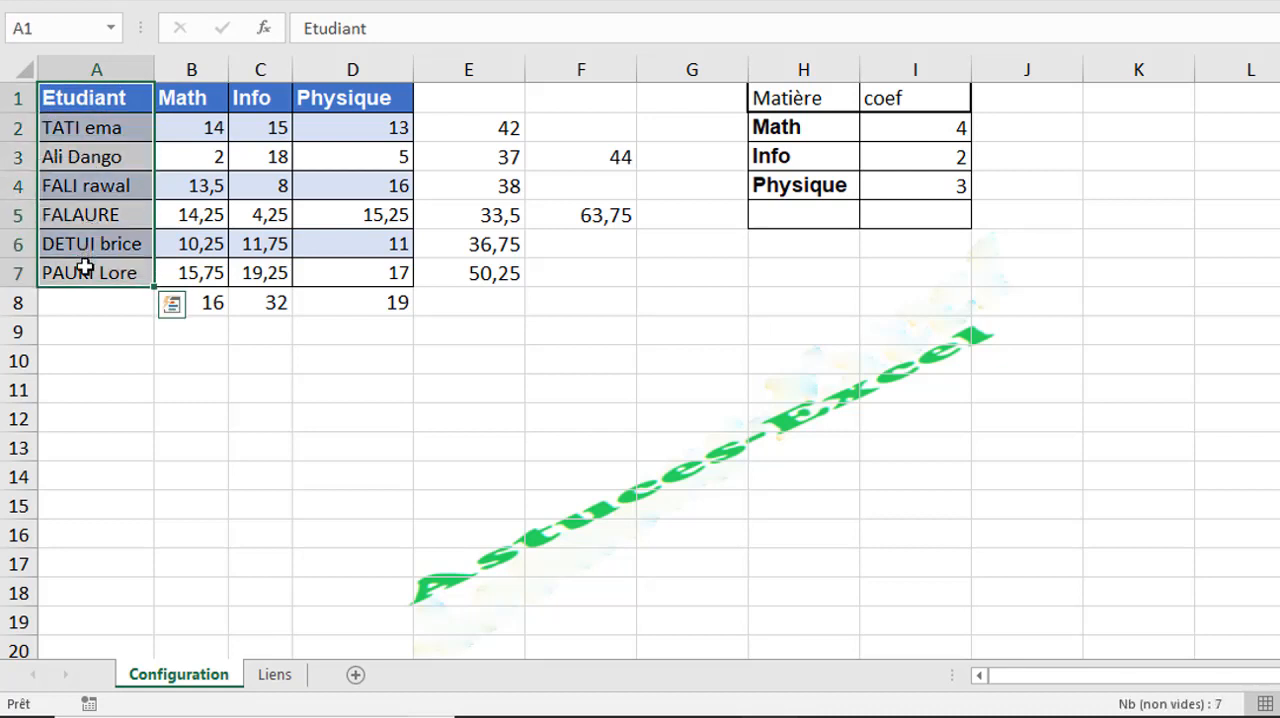
key("ctrl+c")
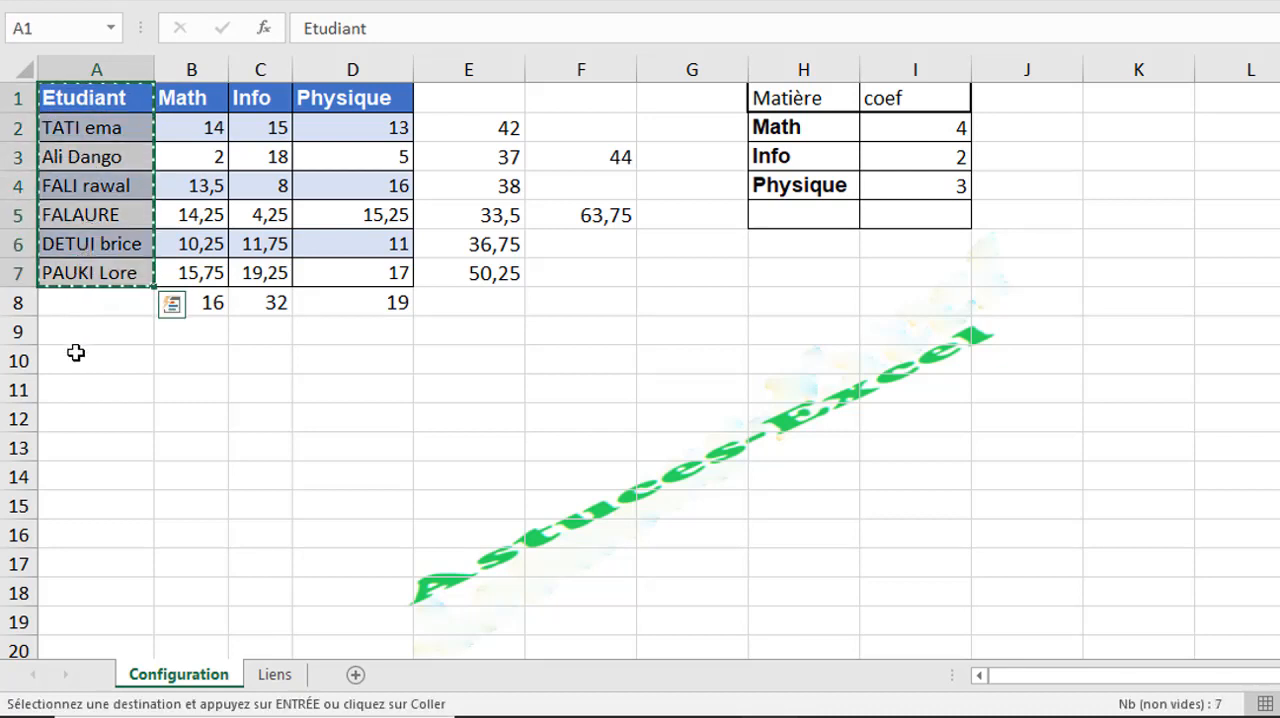
left_click(76, 352)
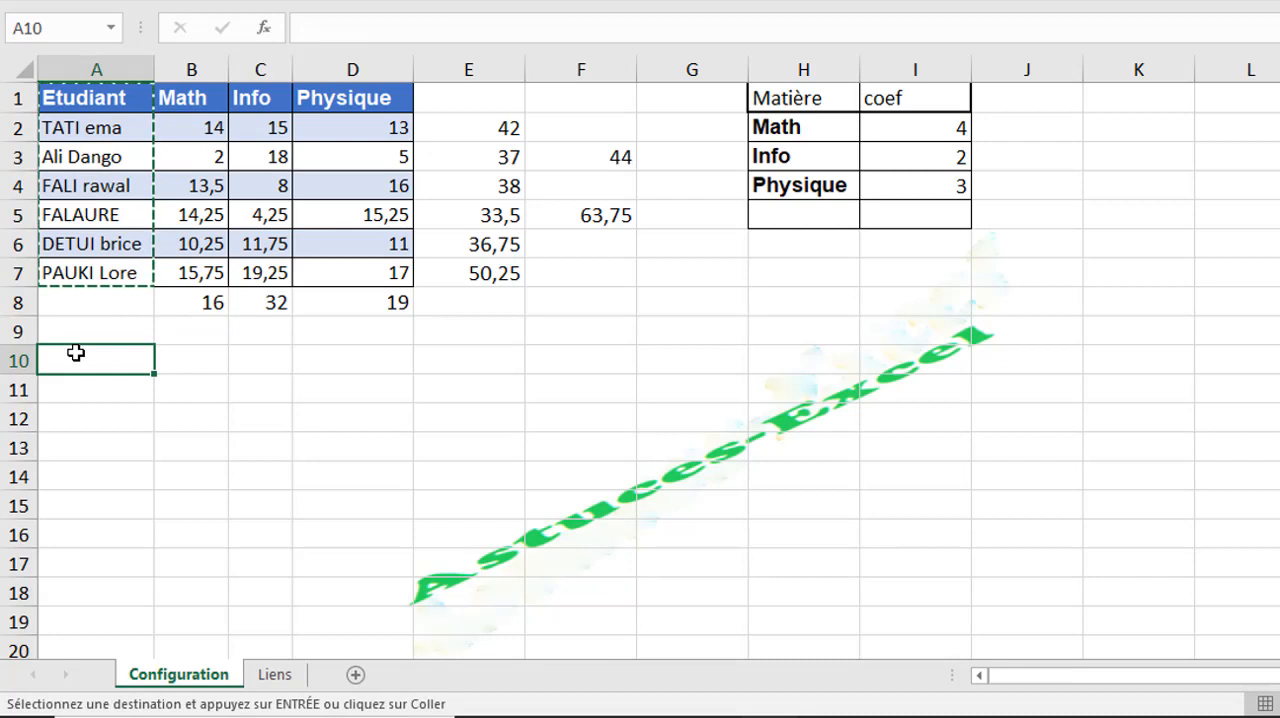
key("ctrl+v")
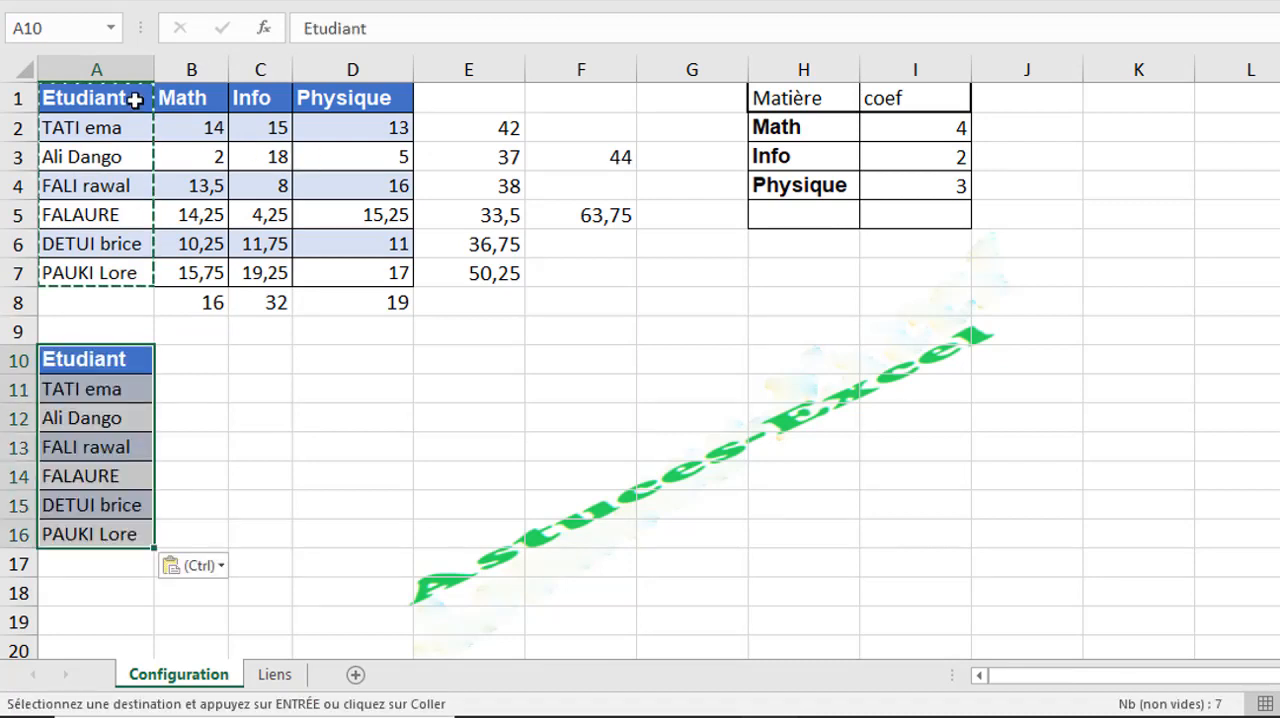
- Copy the header row A1:D1 and paste it onto the second table starting at A10
left_click_drag(96, 97, 369, 96)
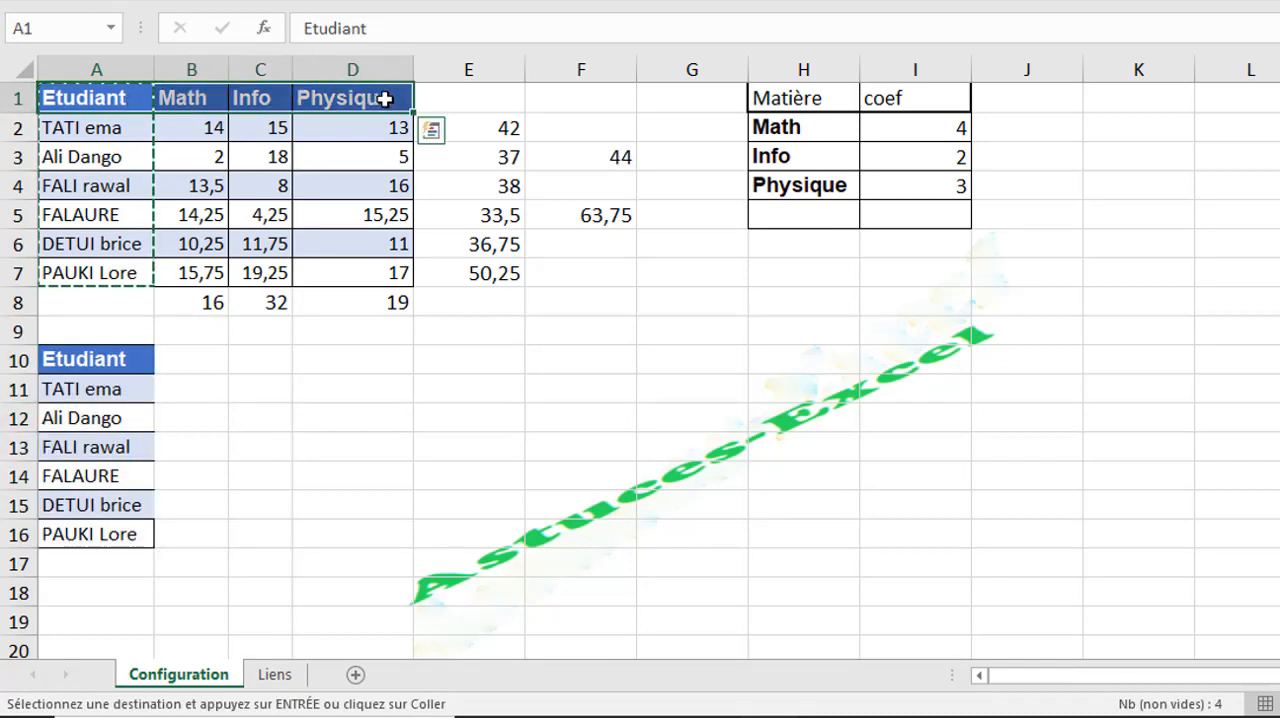
key("ctrl+c")
left_click(133, 351)
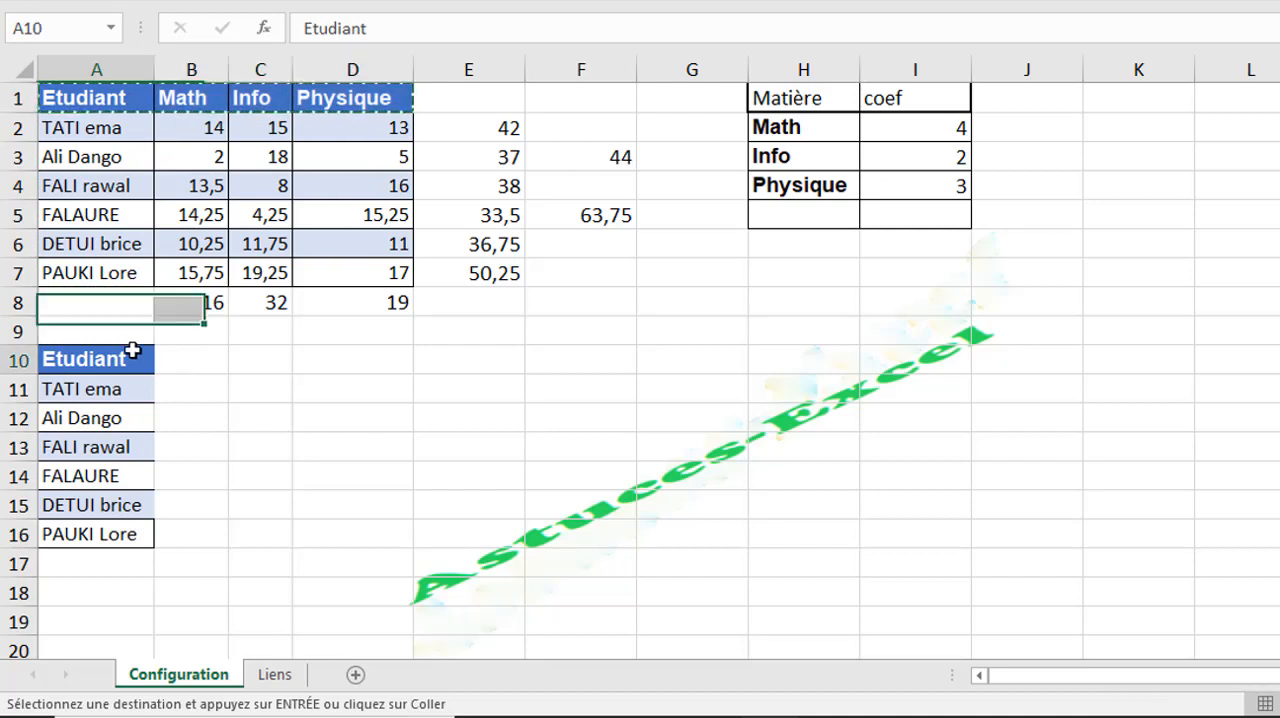
key("ctrl+v")
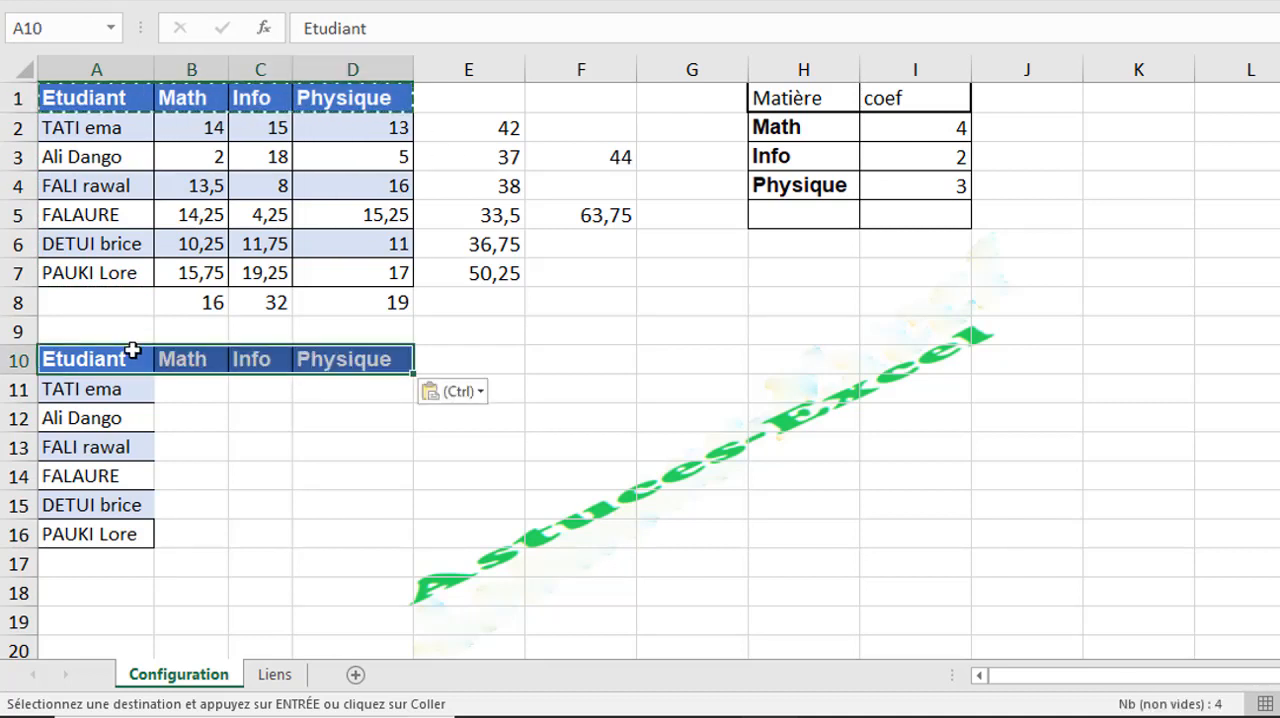
- Enter the formula =B2*I2 in B11 to multiply the first student's Math mark by its coefficient
left_click(178, 385)
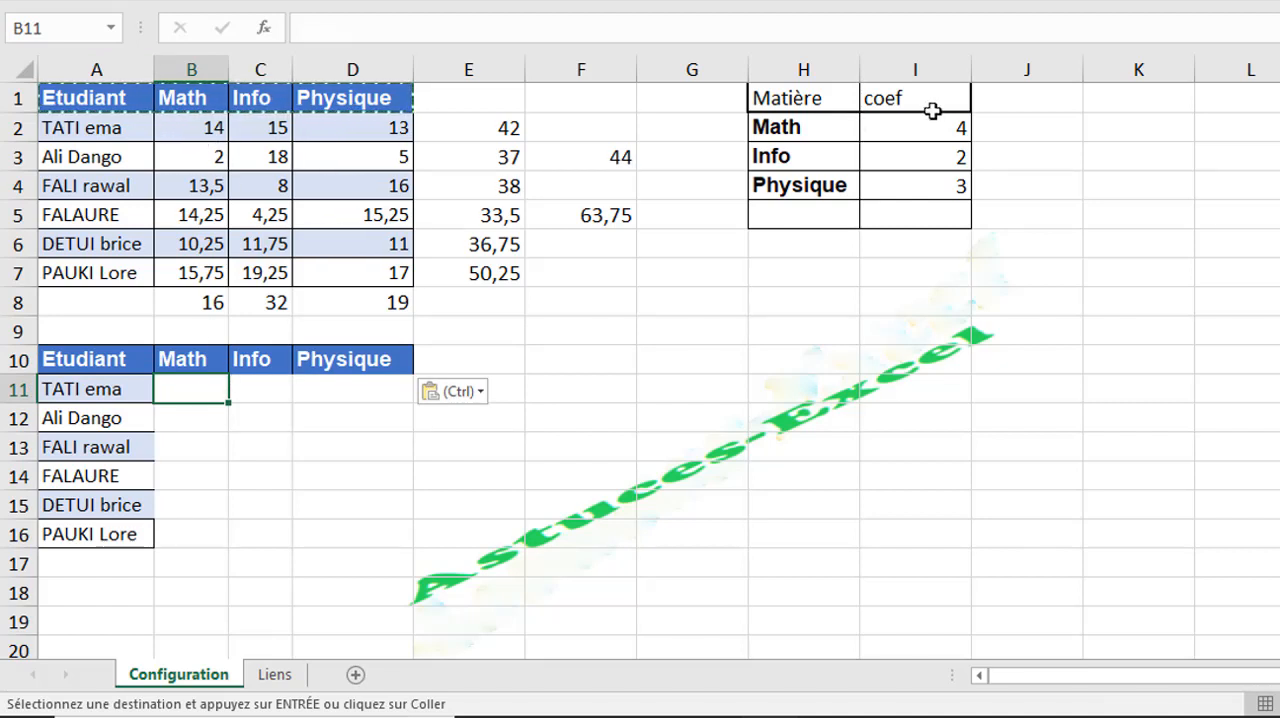
type("=")
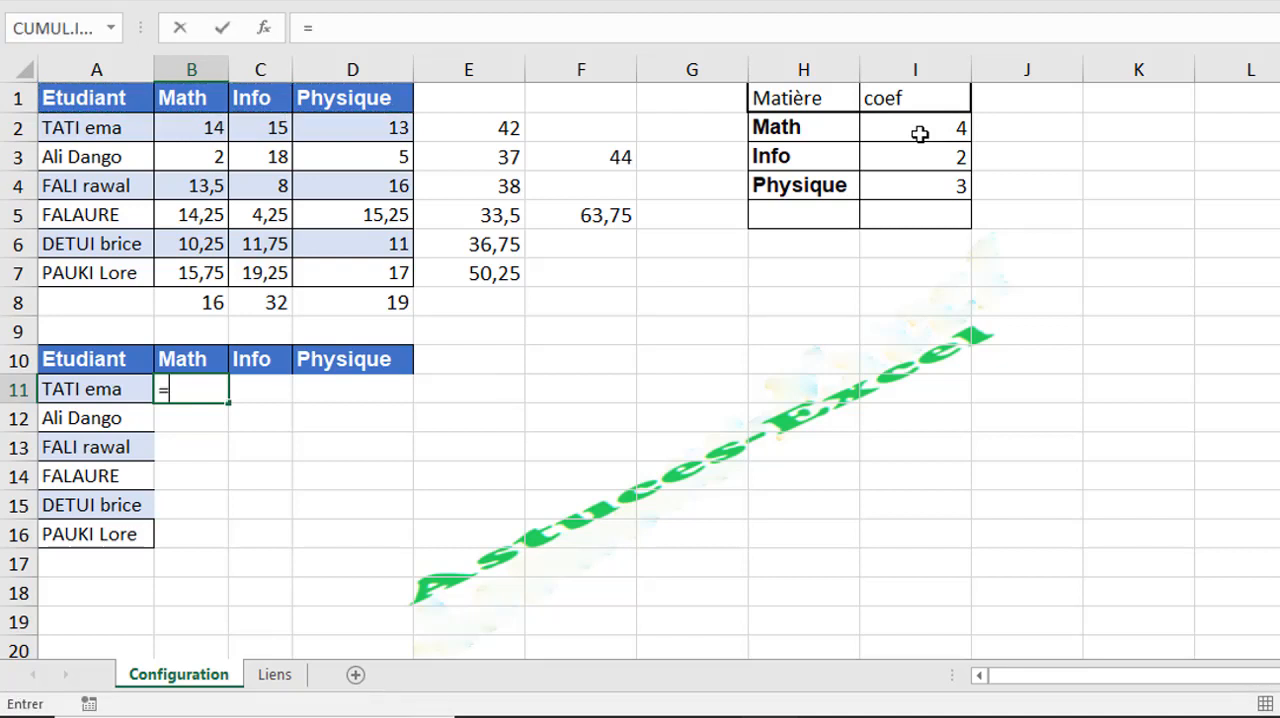
left_click(200, 127)
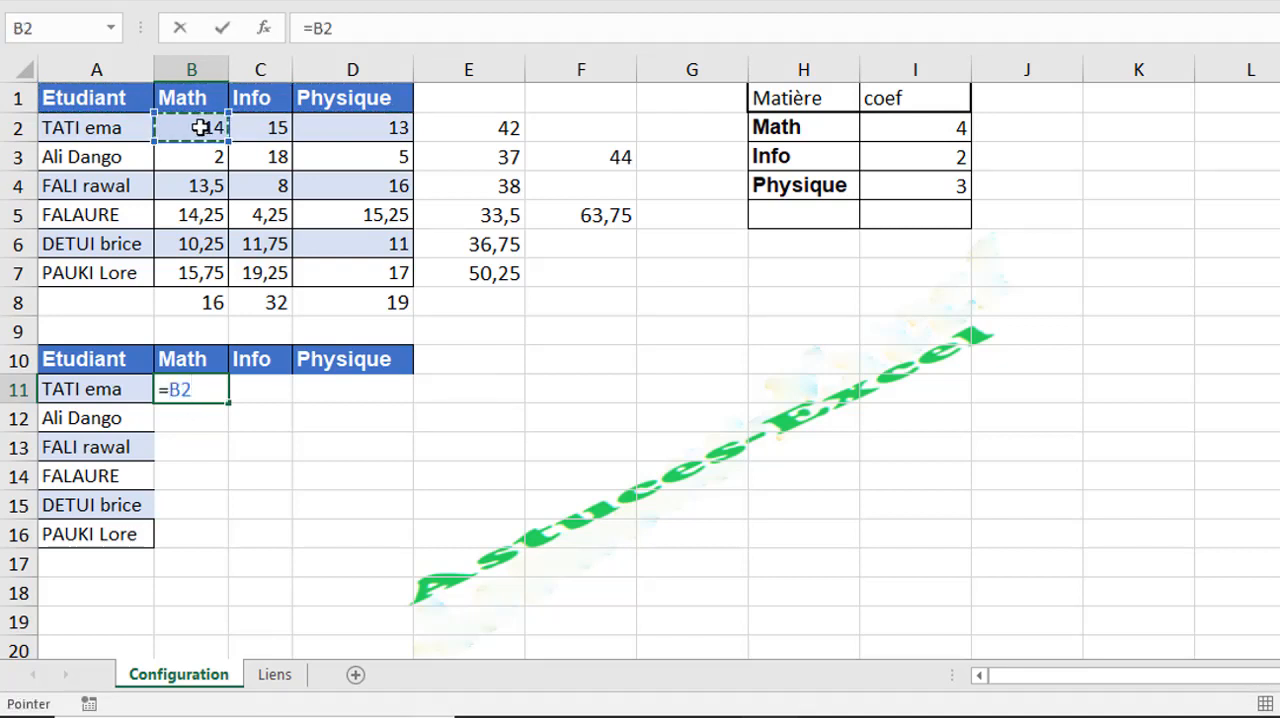
type("*")
left_click(911, 136)
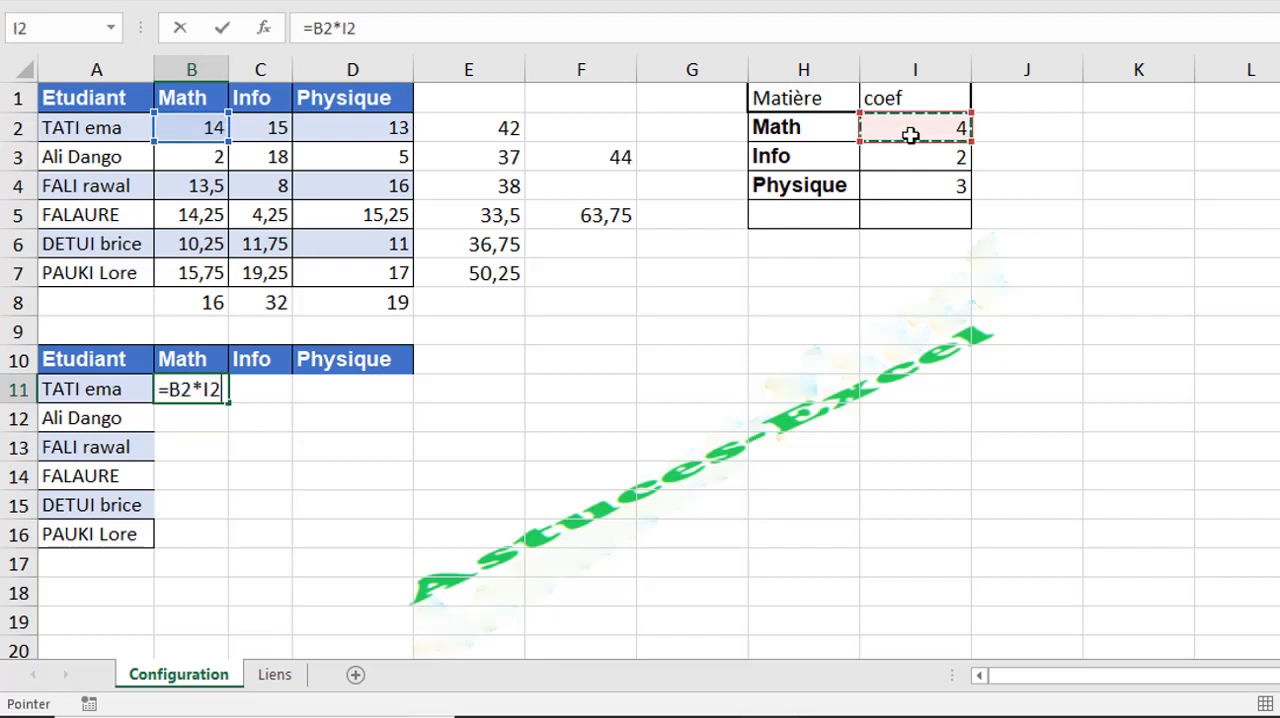
key("Return")
- Copy the B11 formula down to B16 and check the cell references in B11 and B12
left_click(200, 385)
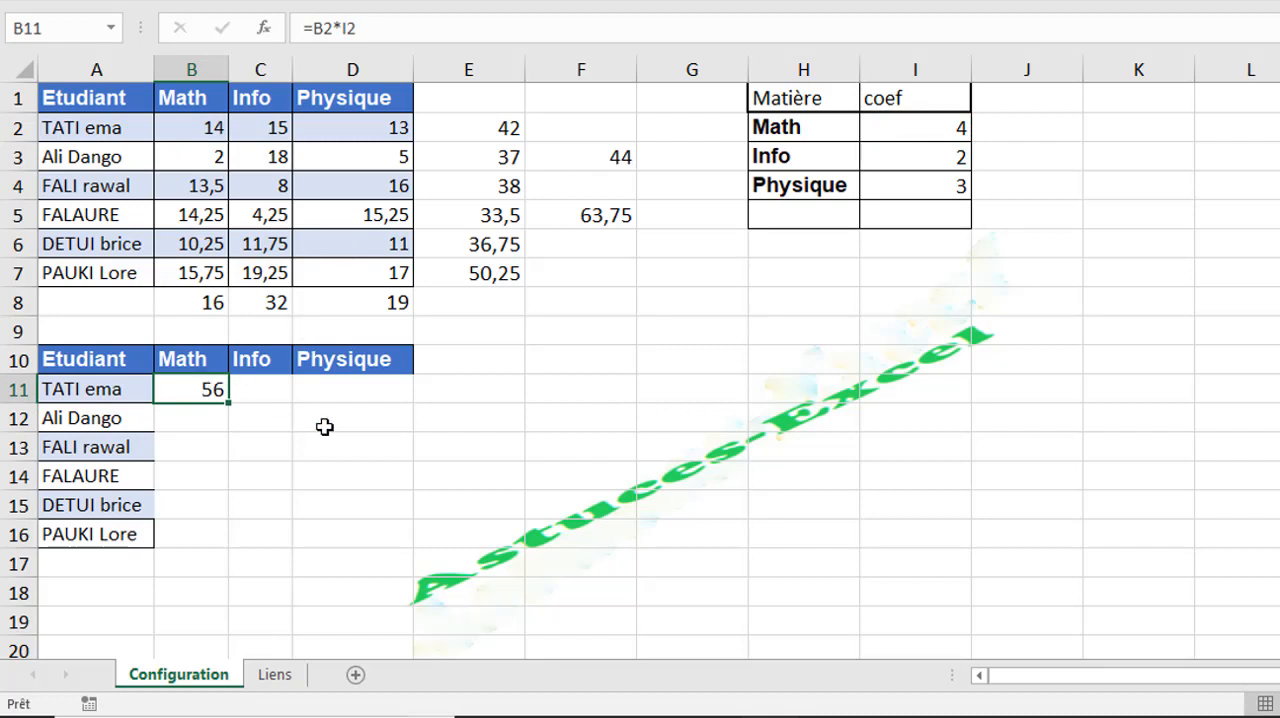
left_click_drag(228, 403, 214, 545)
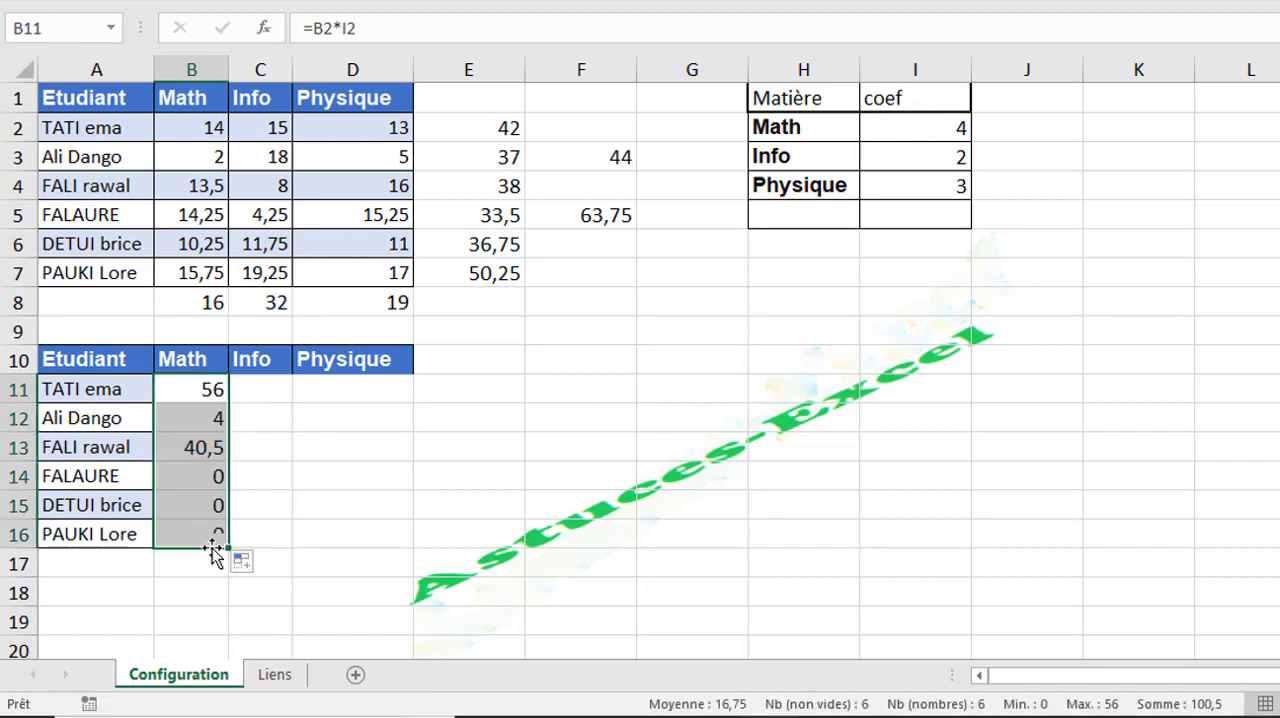
left_click(208, 390)
double_click(208, 390)
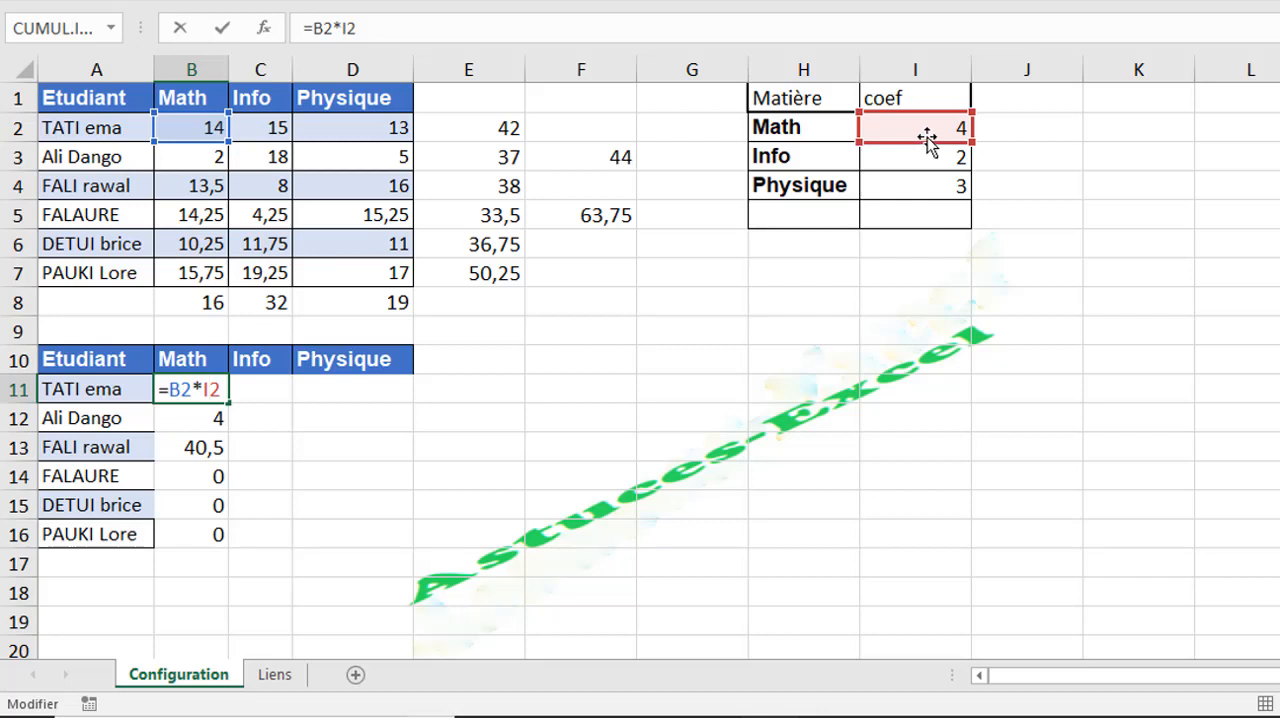
key("Return")
double_click(190, 416)
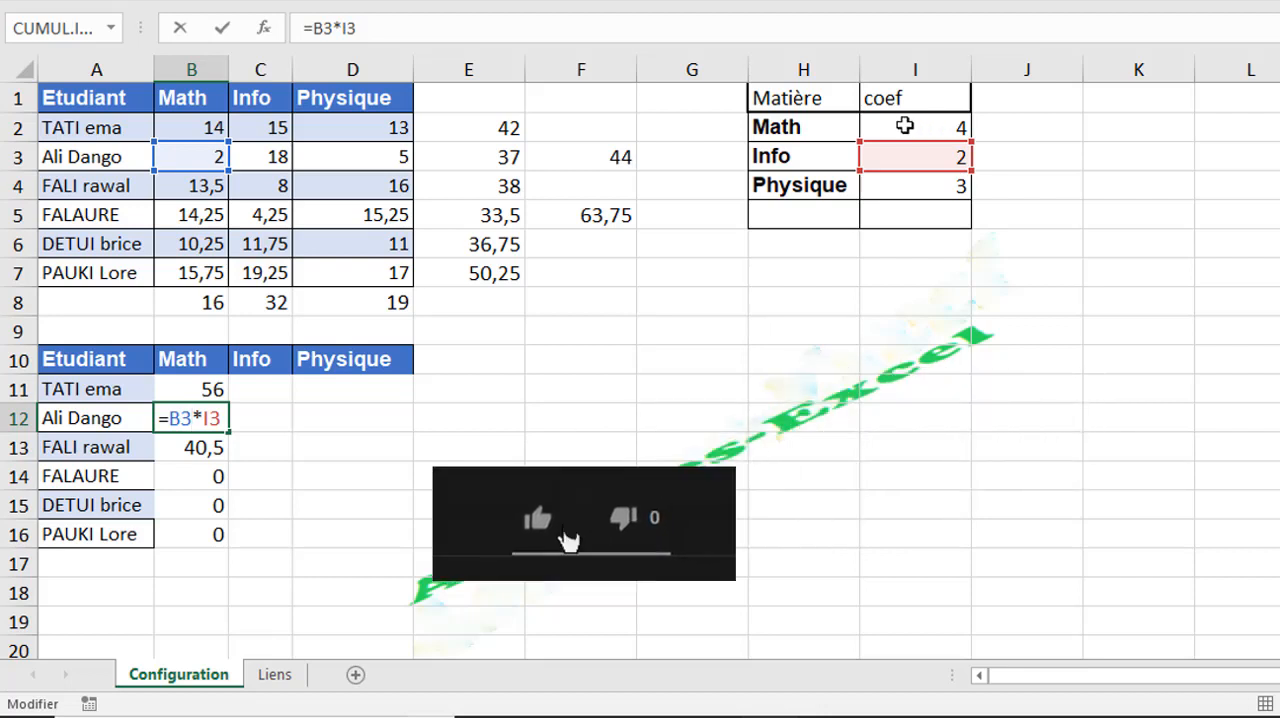
key("ctrl+Return")
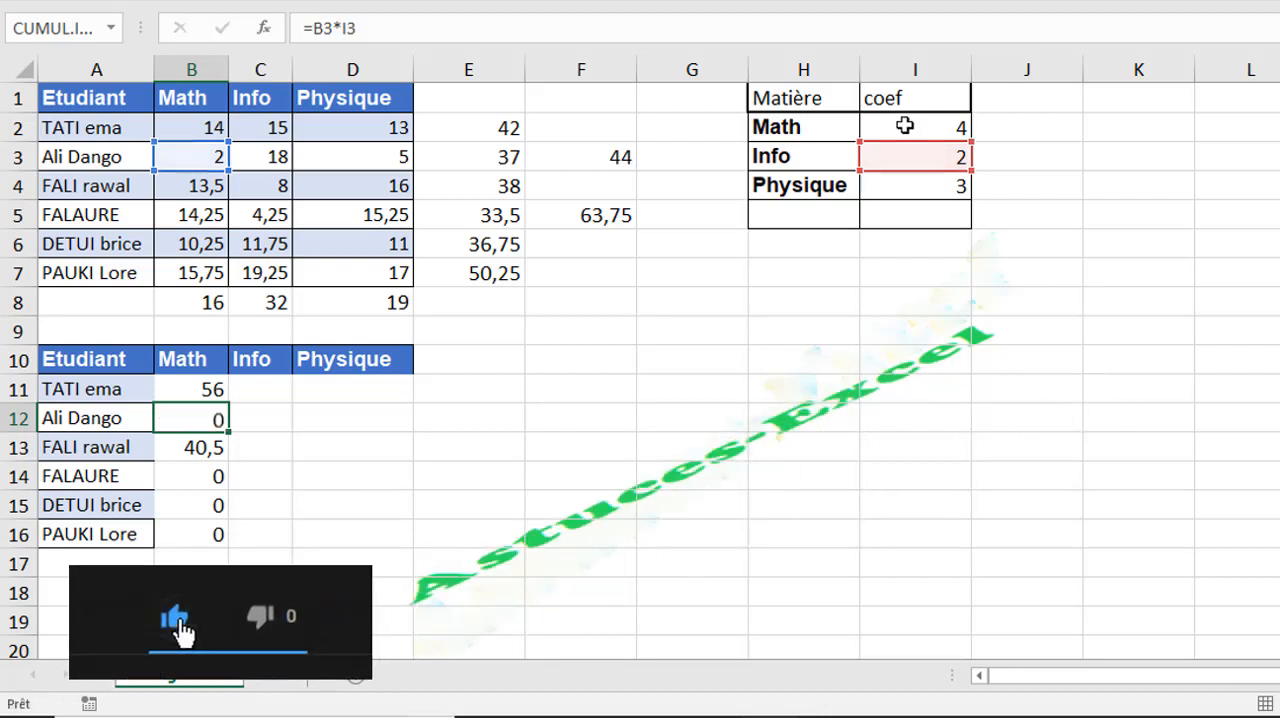
key("Up")
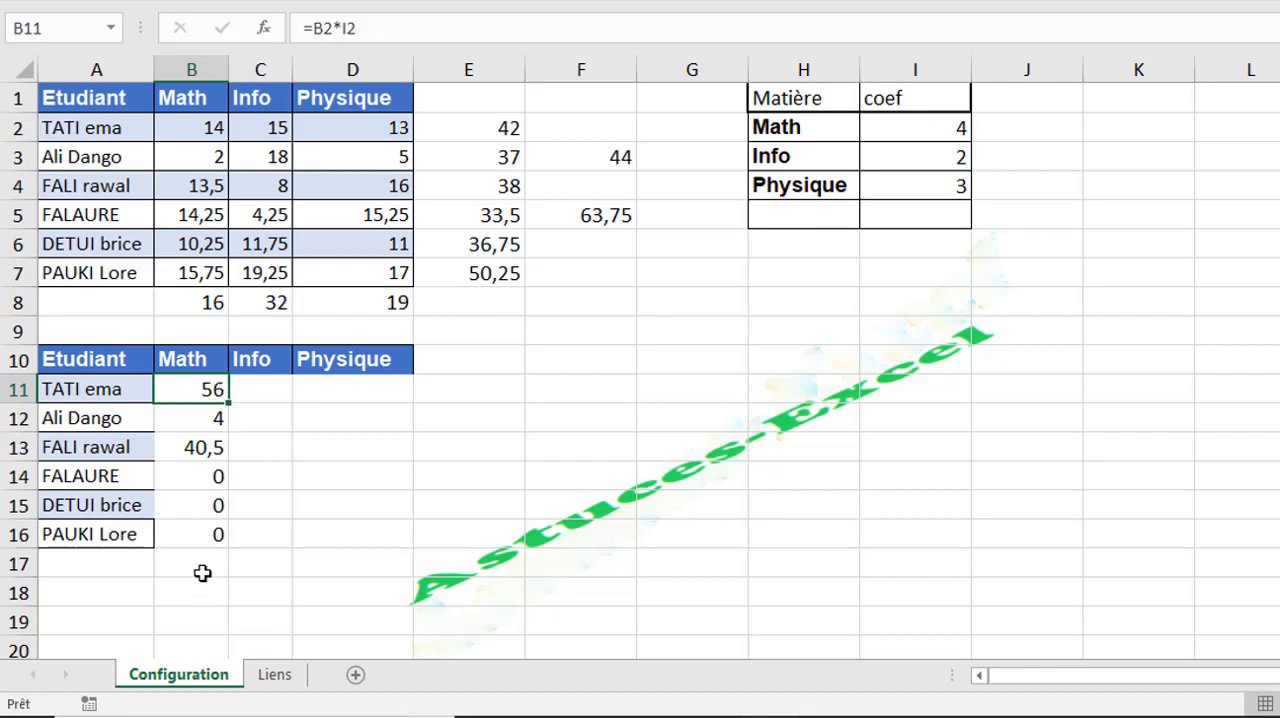
- Lock the row of the coefficient reference in B11, making the formula =B2*I$2
double_click(211, 391)
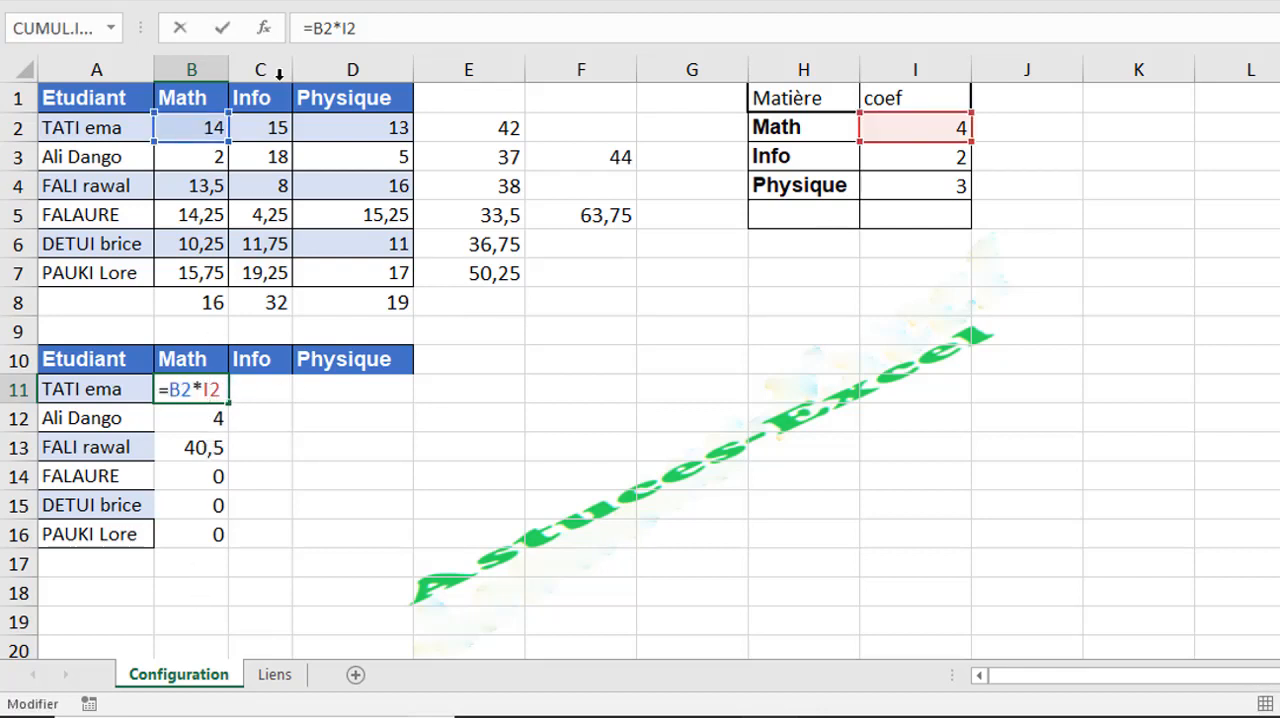
left_click(352, 28)
type("$")
key("Return")
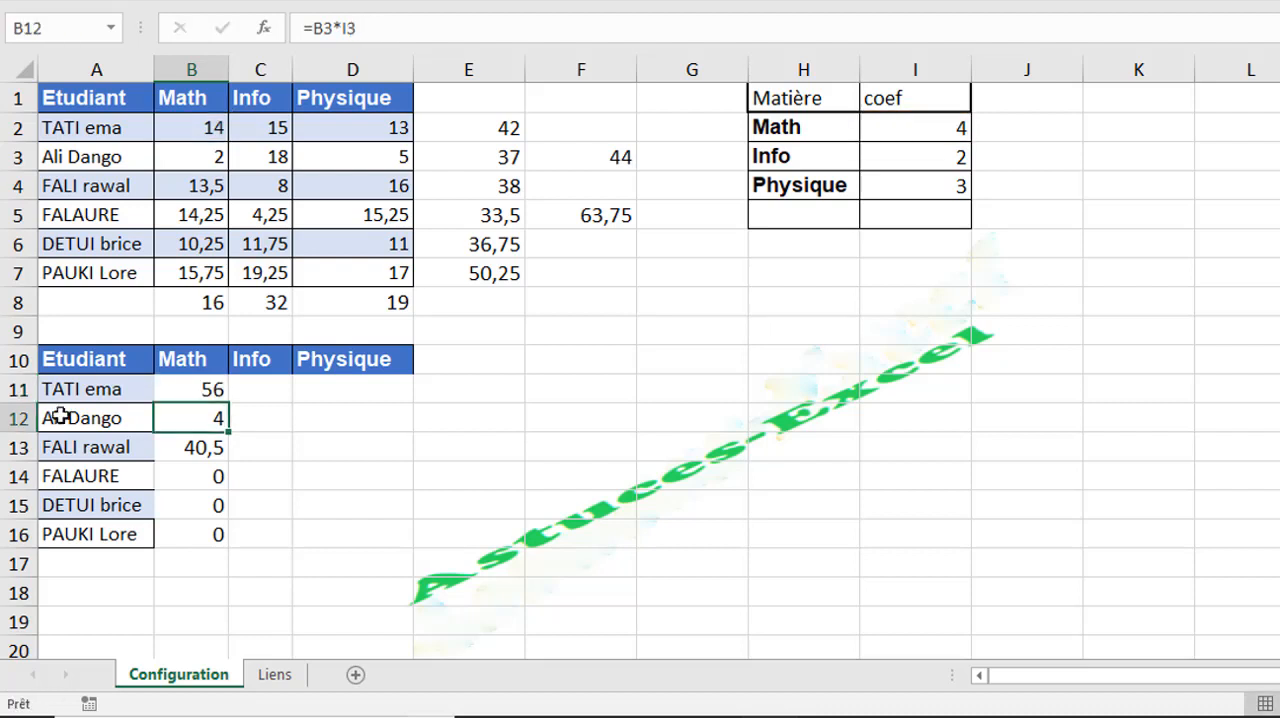
- Copy the row-locked B11 formula down to B16 and check the coefficient reference in B12 through B16
left_click(188, 386)
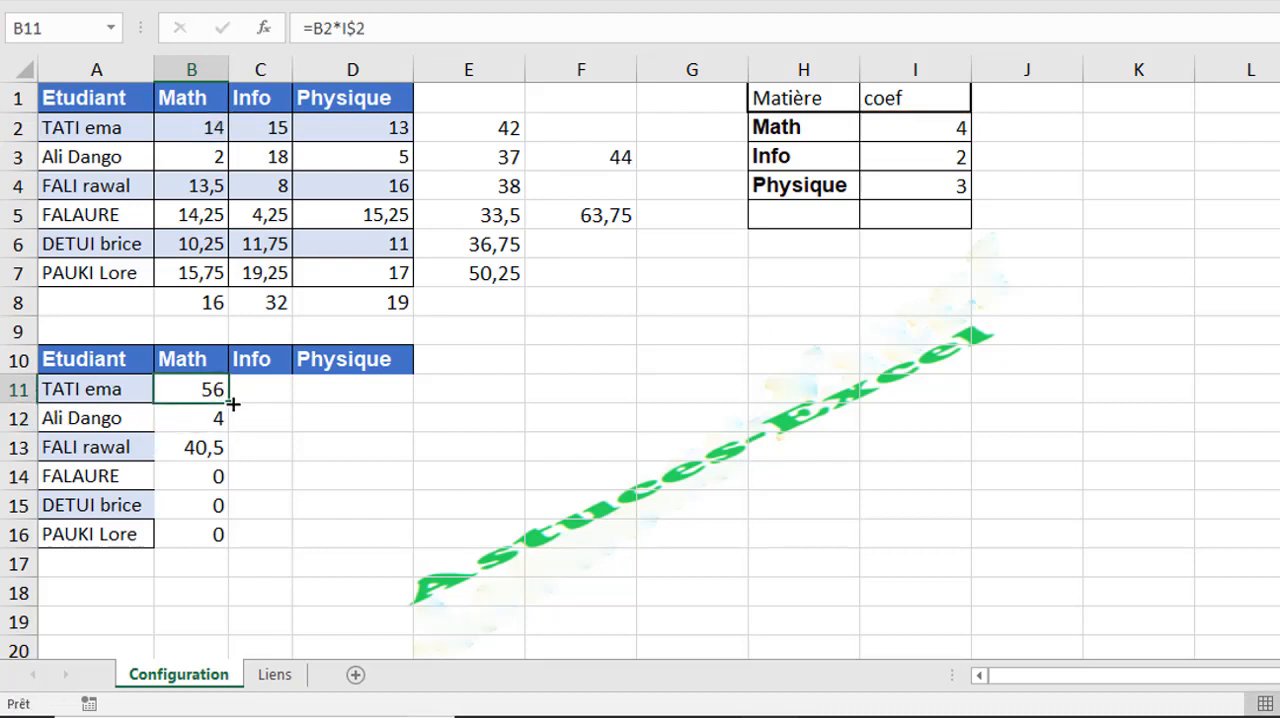
double_click(229, 403)
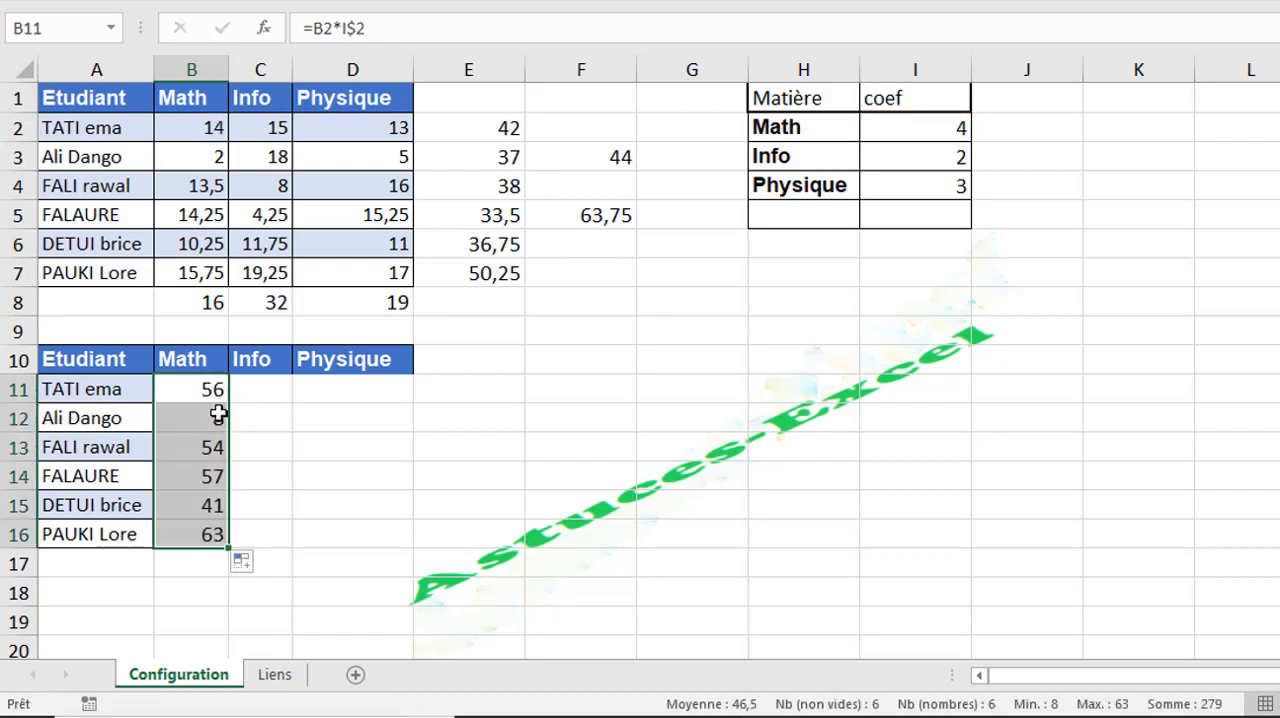
left_click(218, 415)
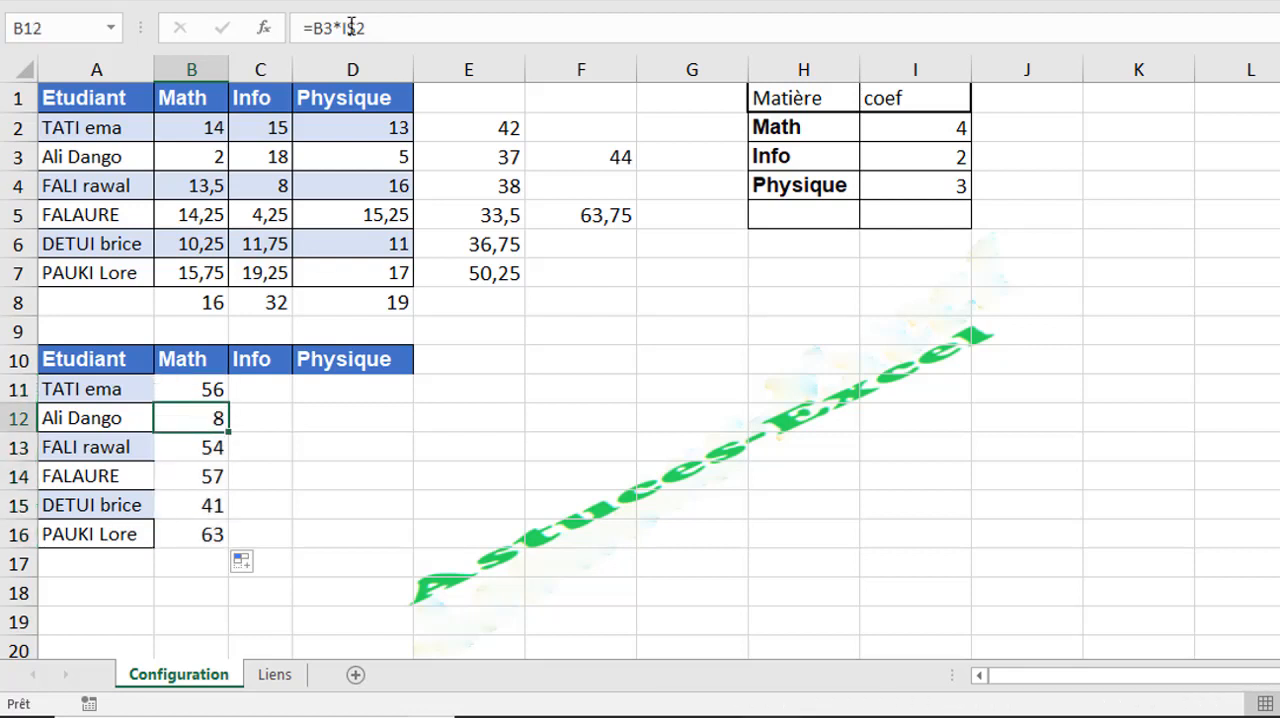
key("Down")
key("Down")
key("Down")
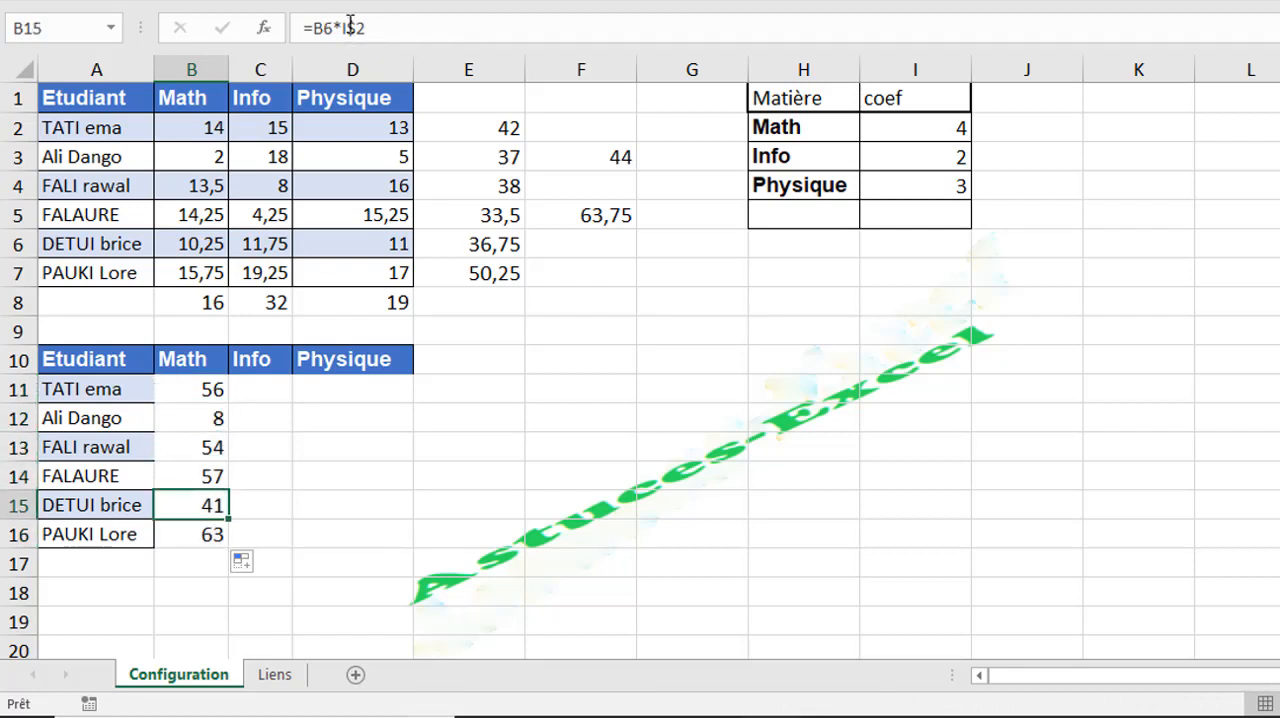
key("Down")
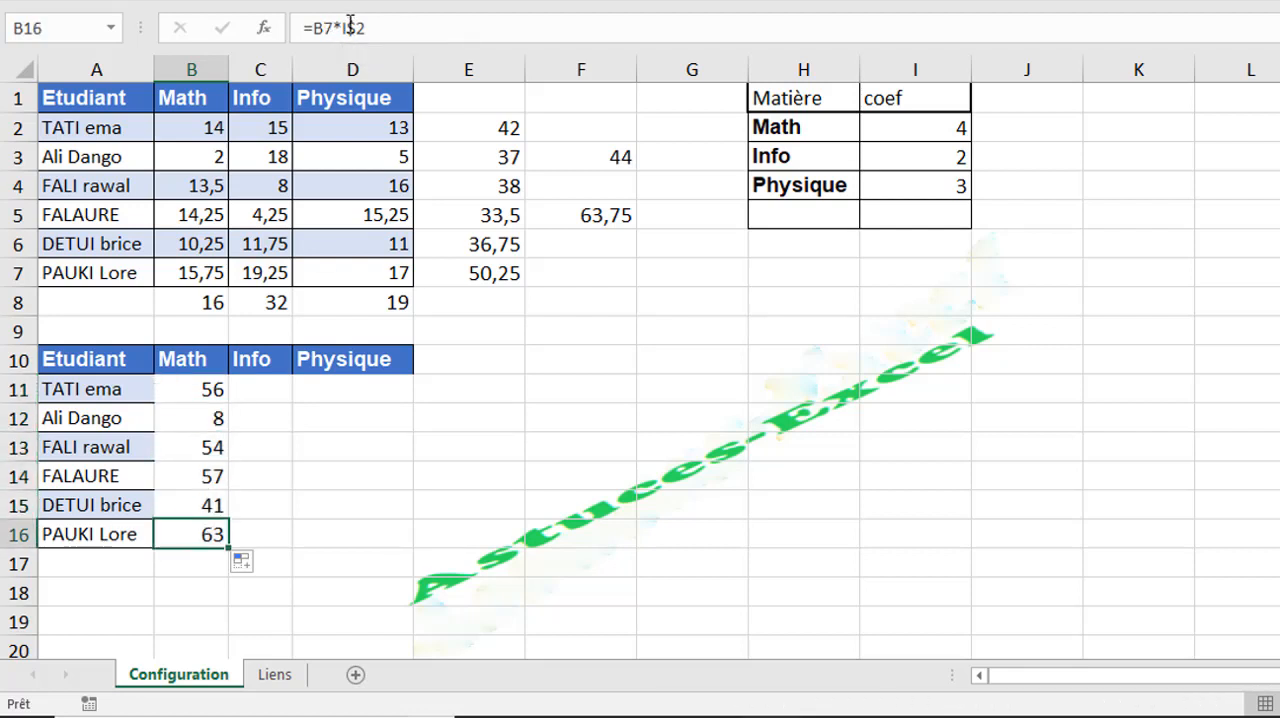
left_click(913, 122)
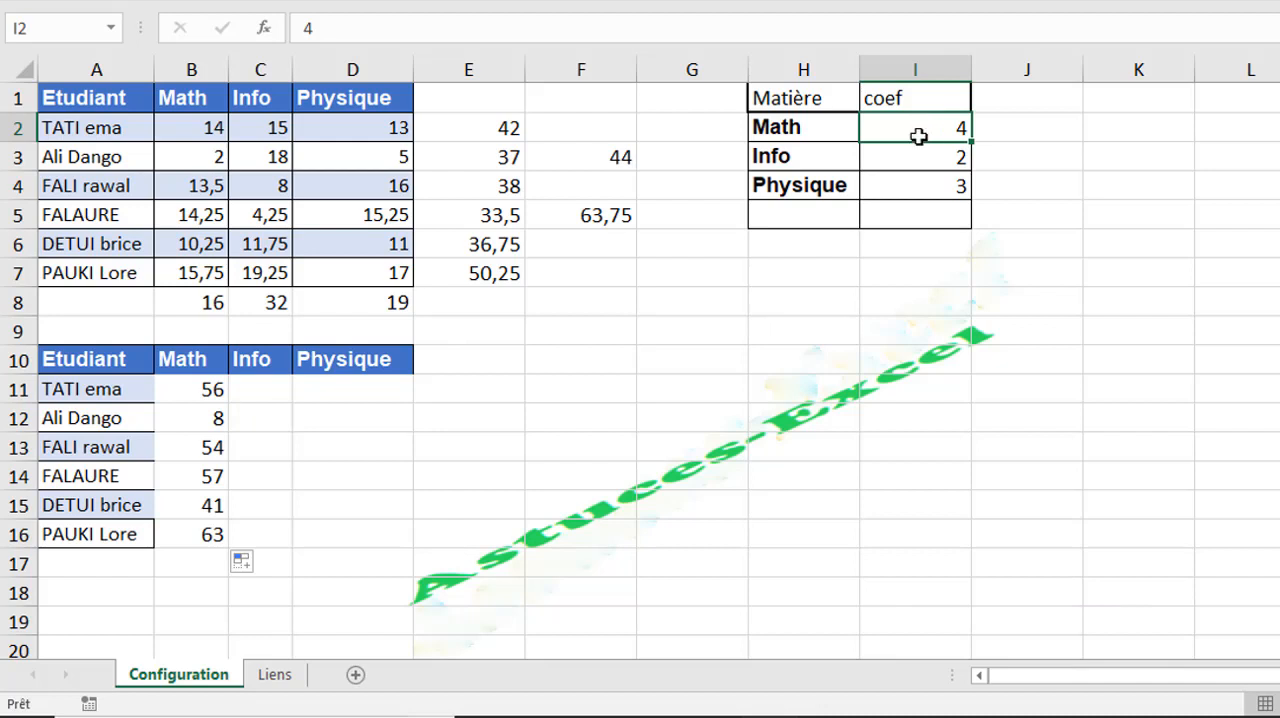
- Copy the coefficient table H1:I4 and paste it transposed starting at J2
left_click(212, 389)
left_click(263, 386)
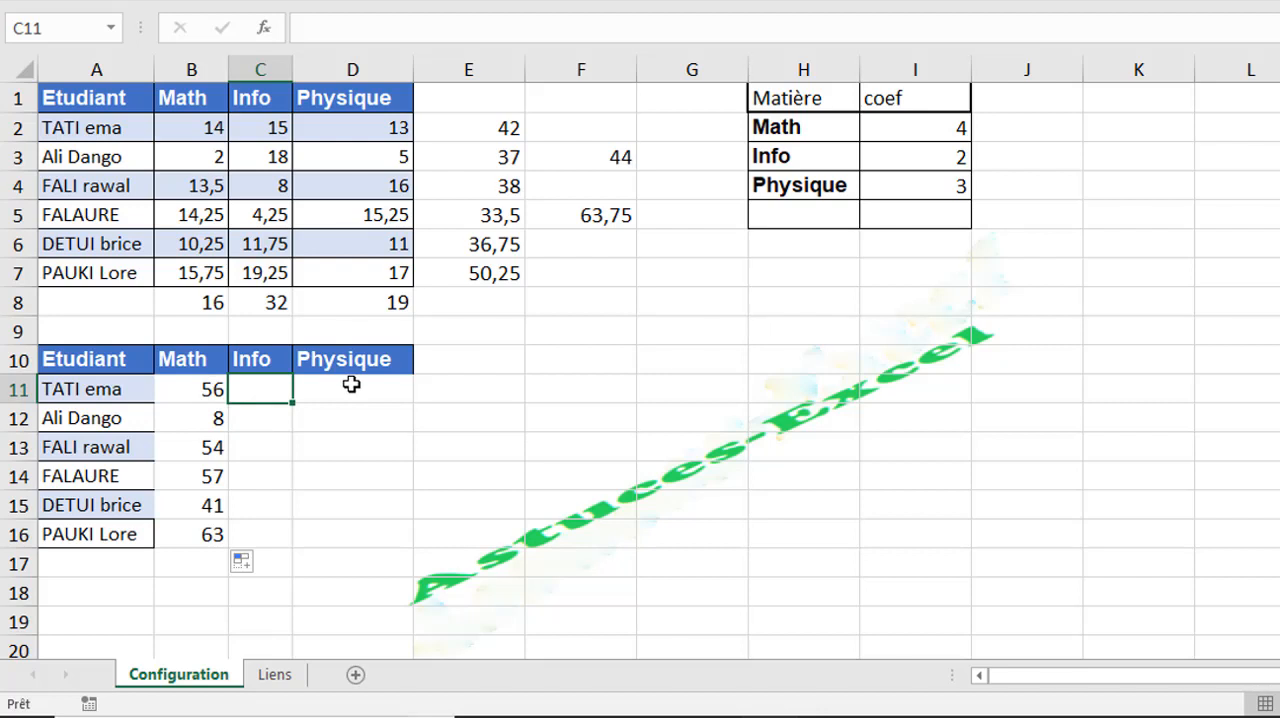
left_click(790, 155)
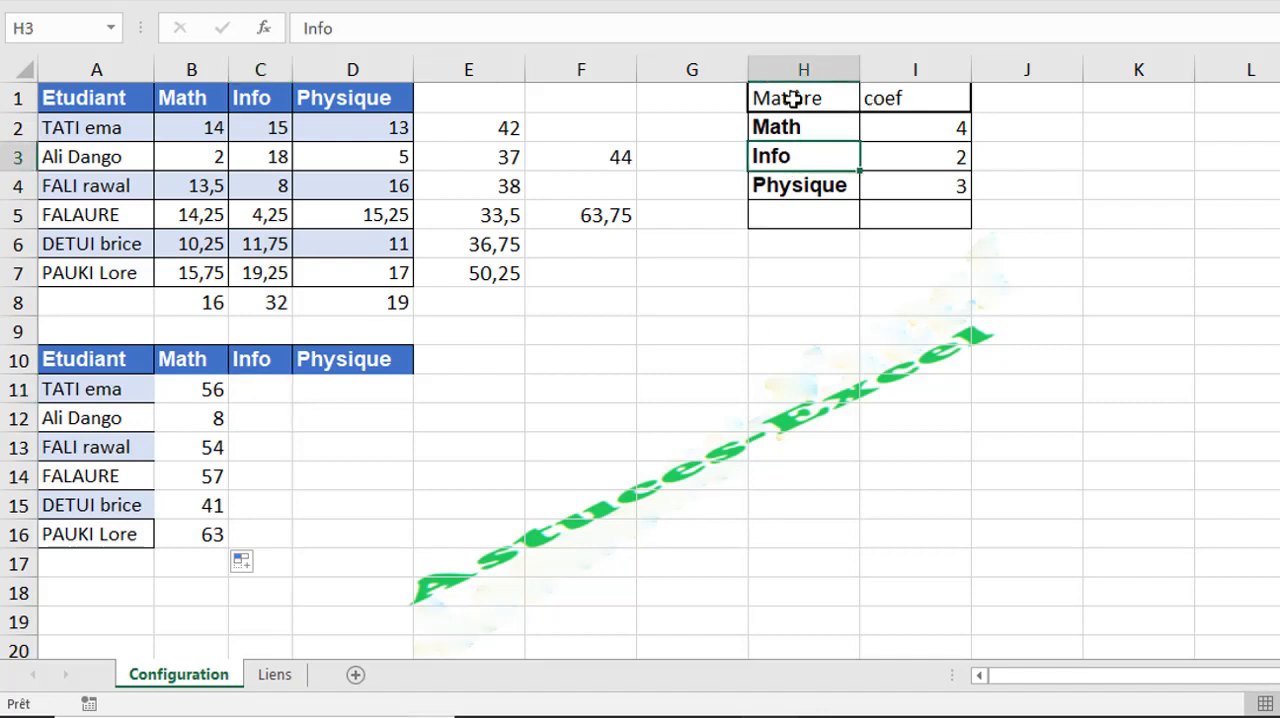
left_click_drag(790, 98, 870, 190)
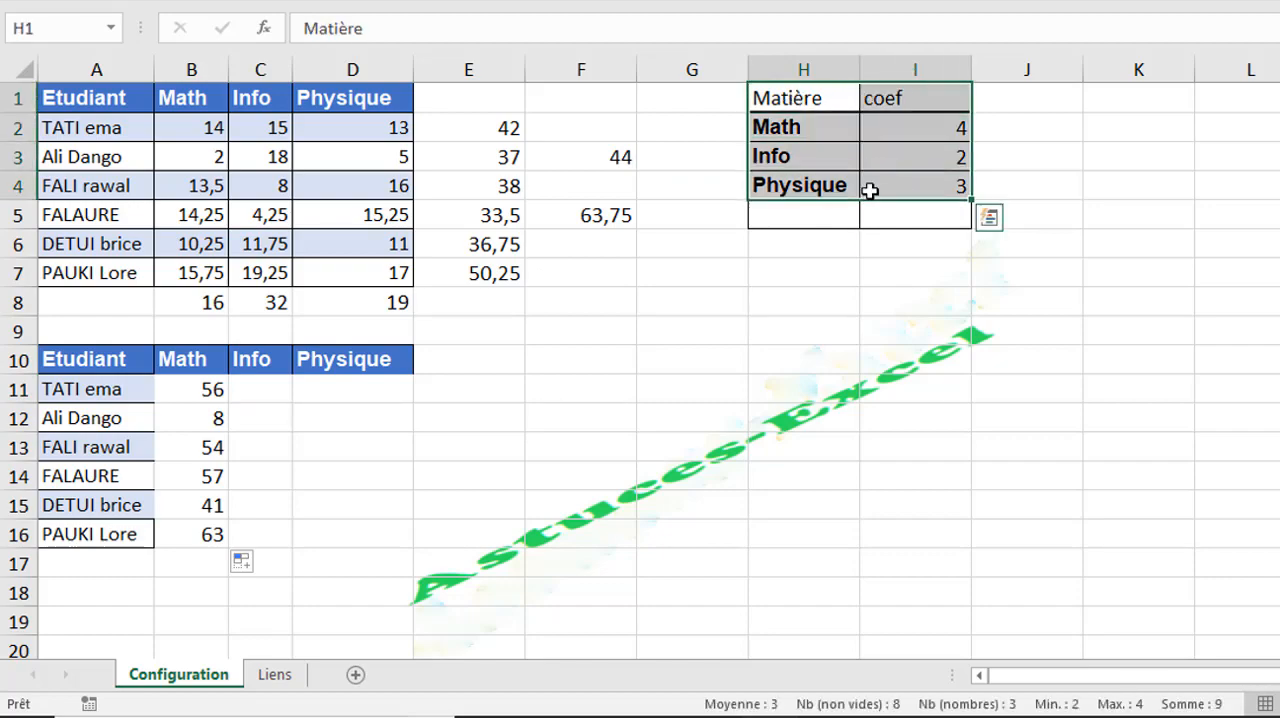
key("ctrl+c")
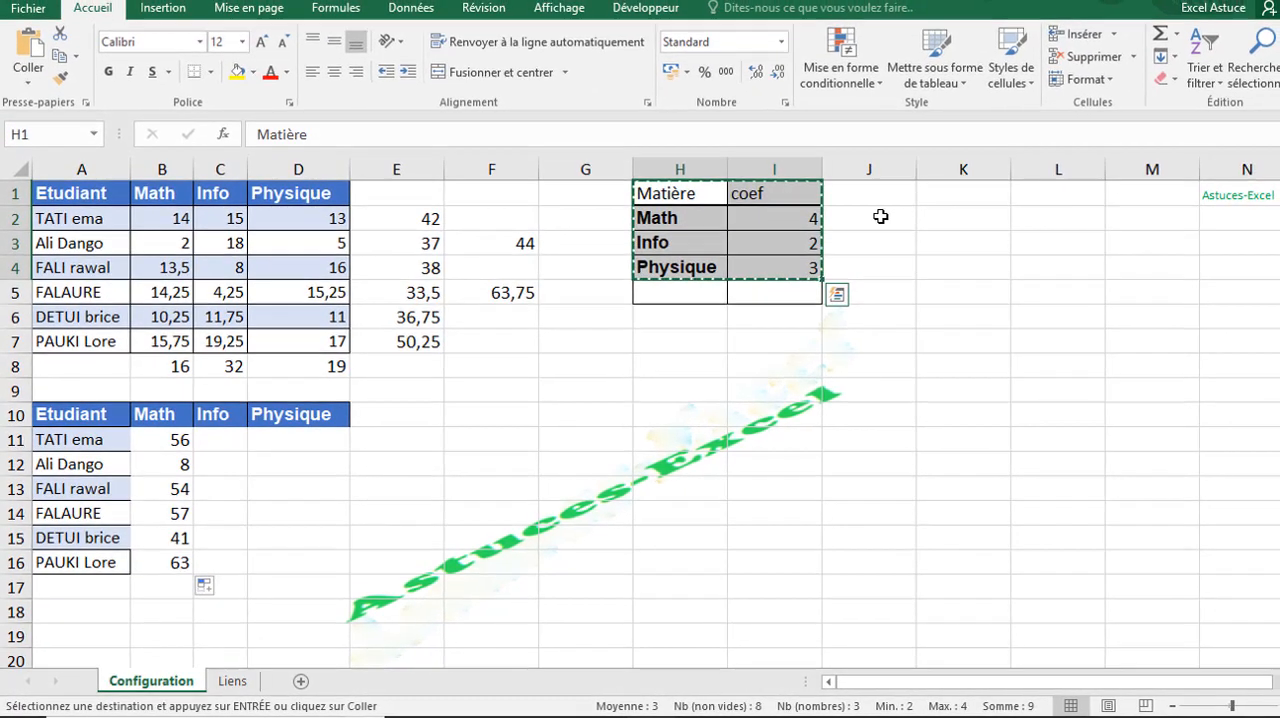
left_click(1040, 127)
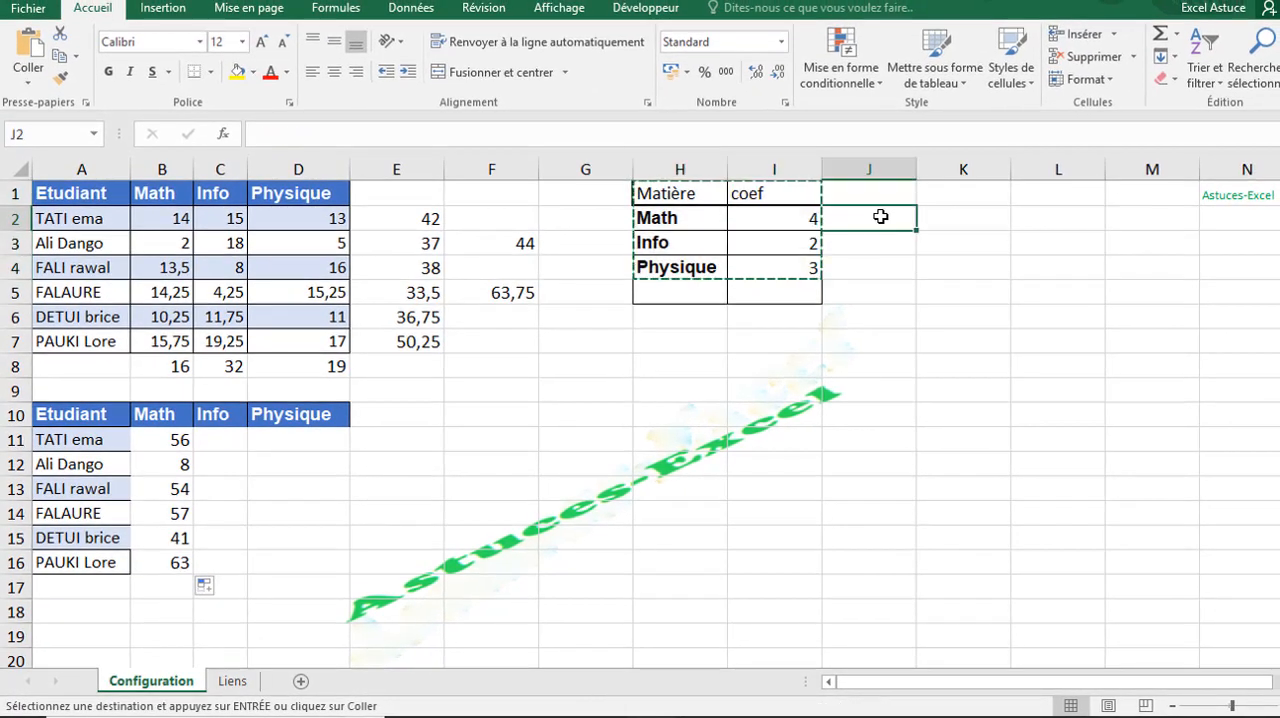
right_click(880, 216)
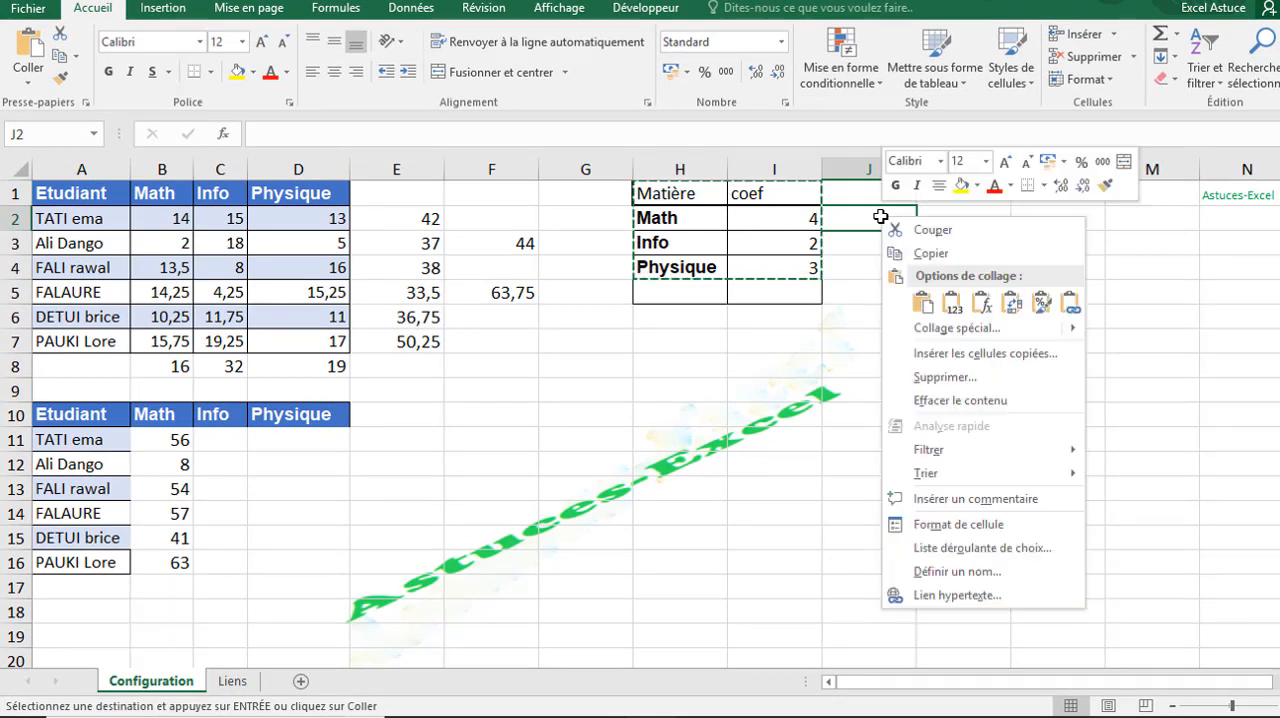
left_click(1013, 305)
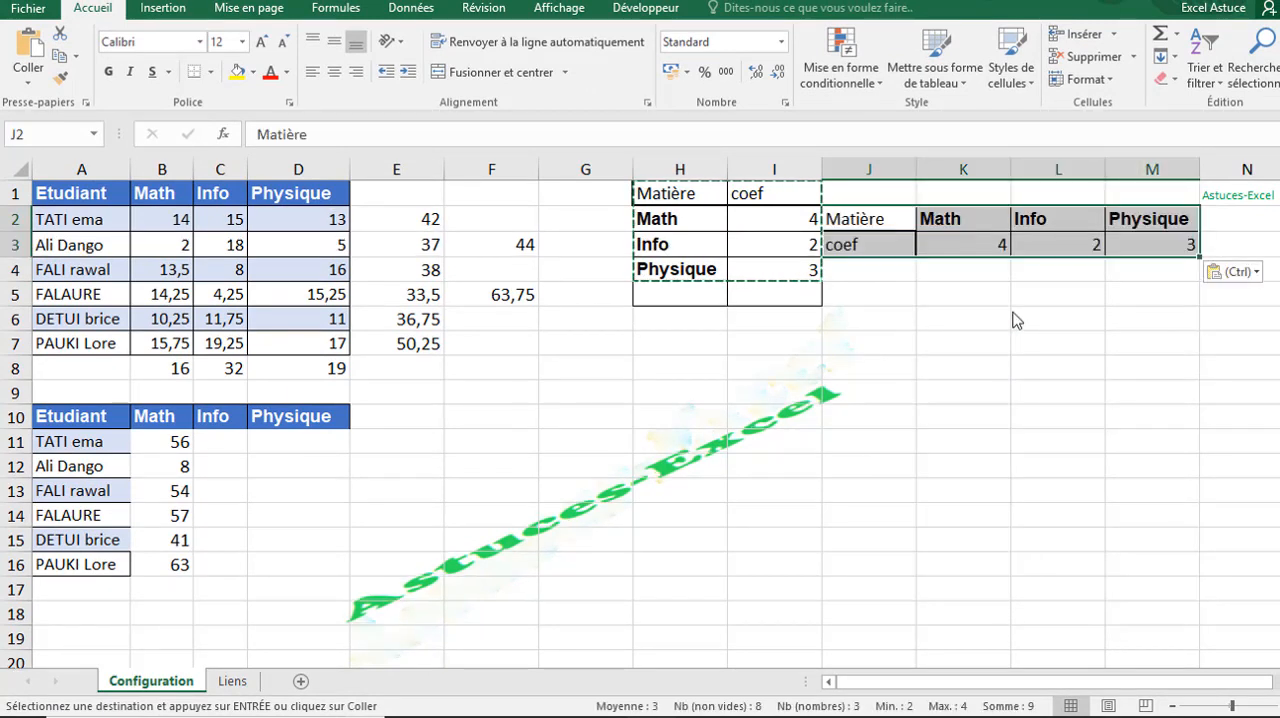
left_click(883, 315)
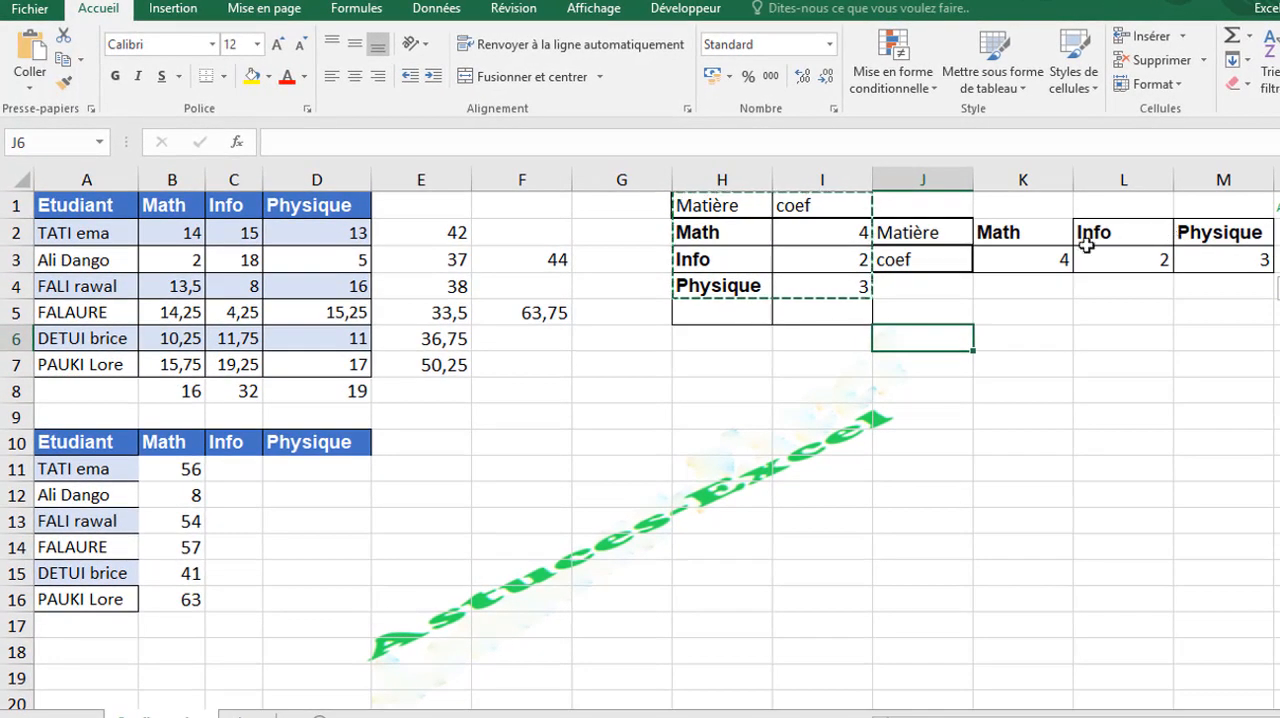
- Replace the coefficient reference in B11 with the transposed Math coefficient, row locked, making the formula =B2*K$3
double_click(171, 468)
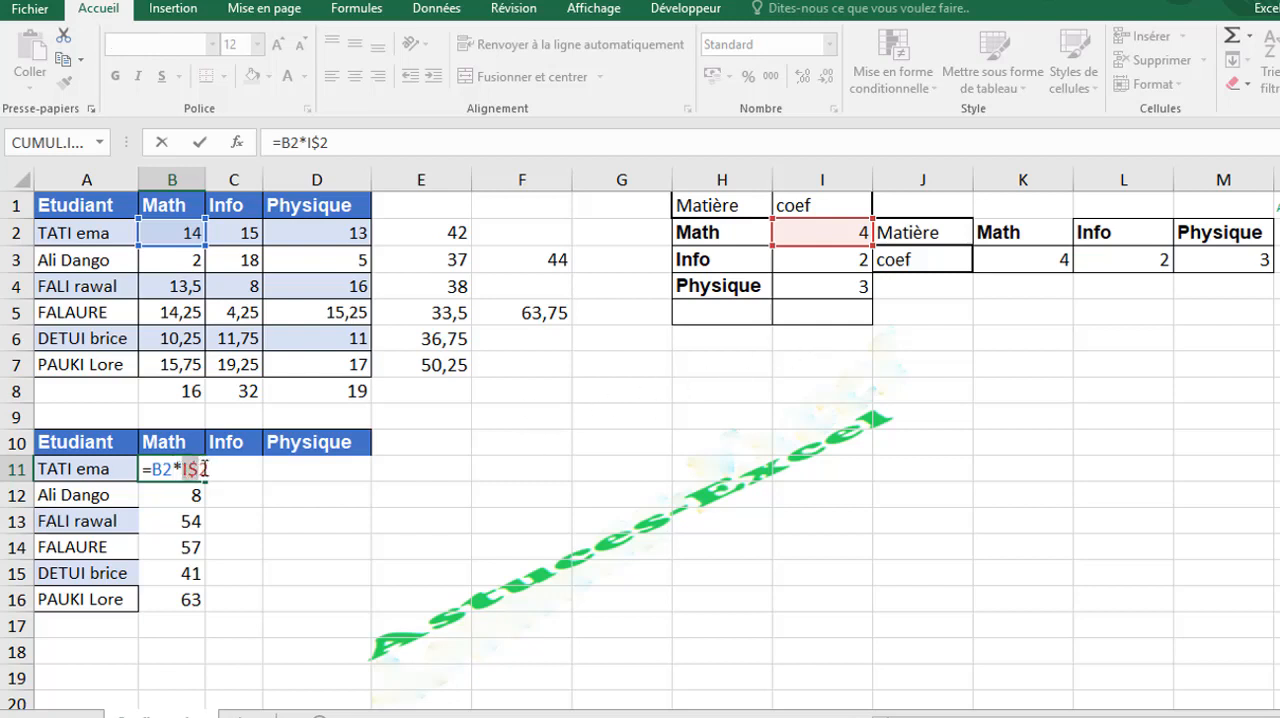
left_click(1050, 259)
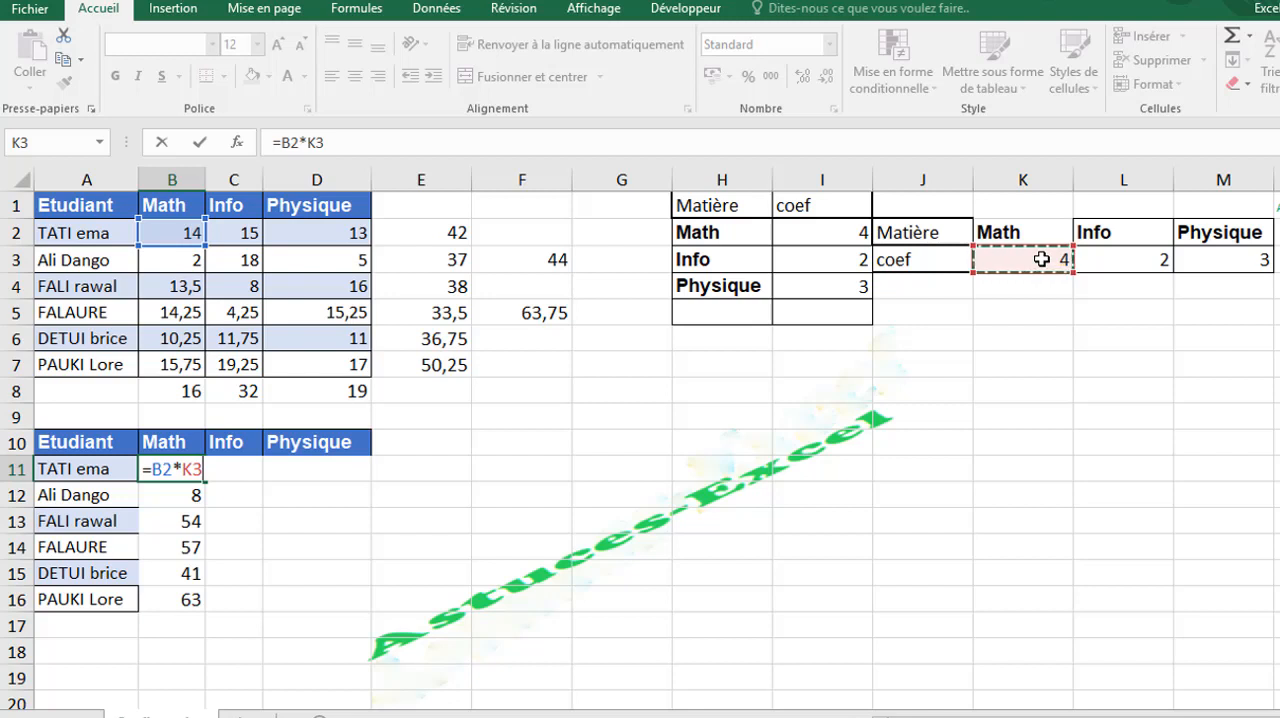
left_click(193, 469)
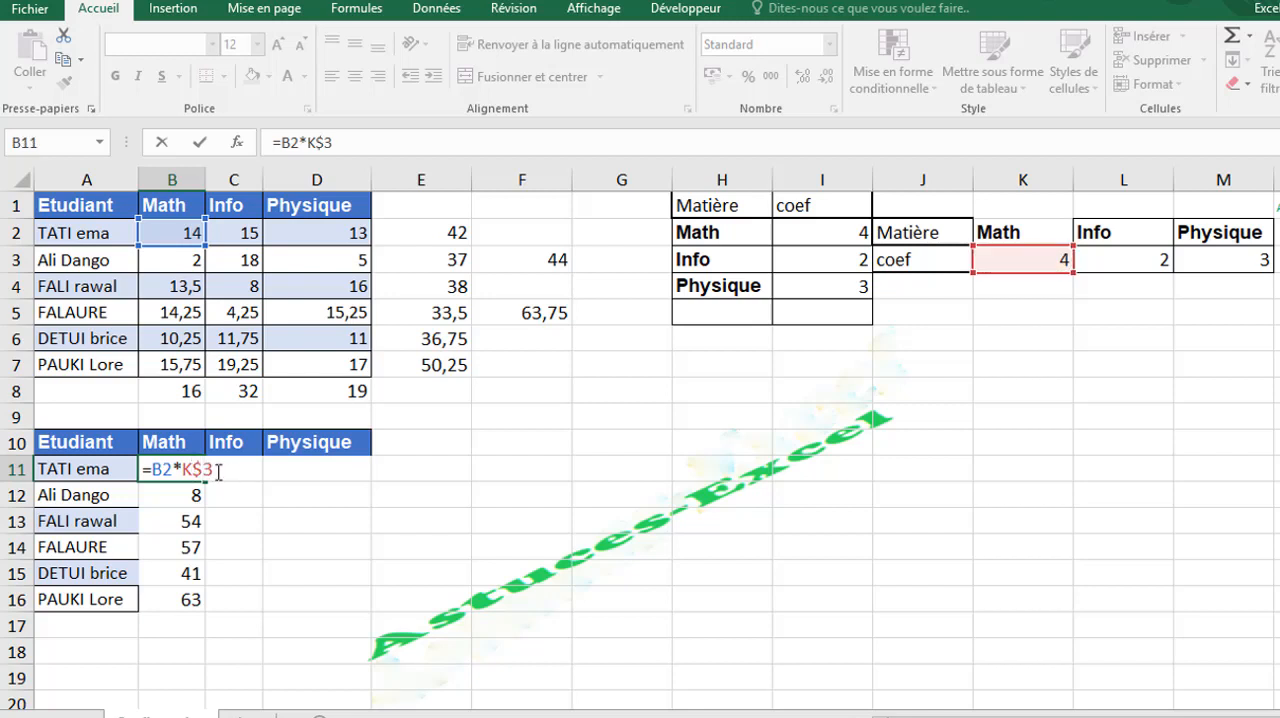
key("Return")
- Fill the =B2*K$3 formula from B11 down the Math column to B16
left_click(186, 466)
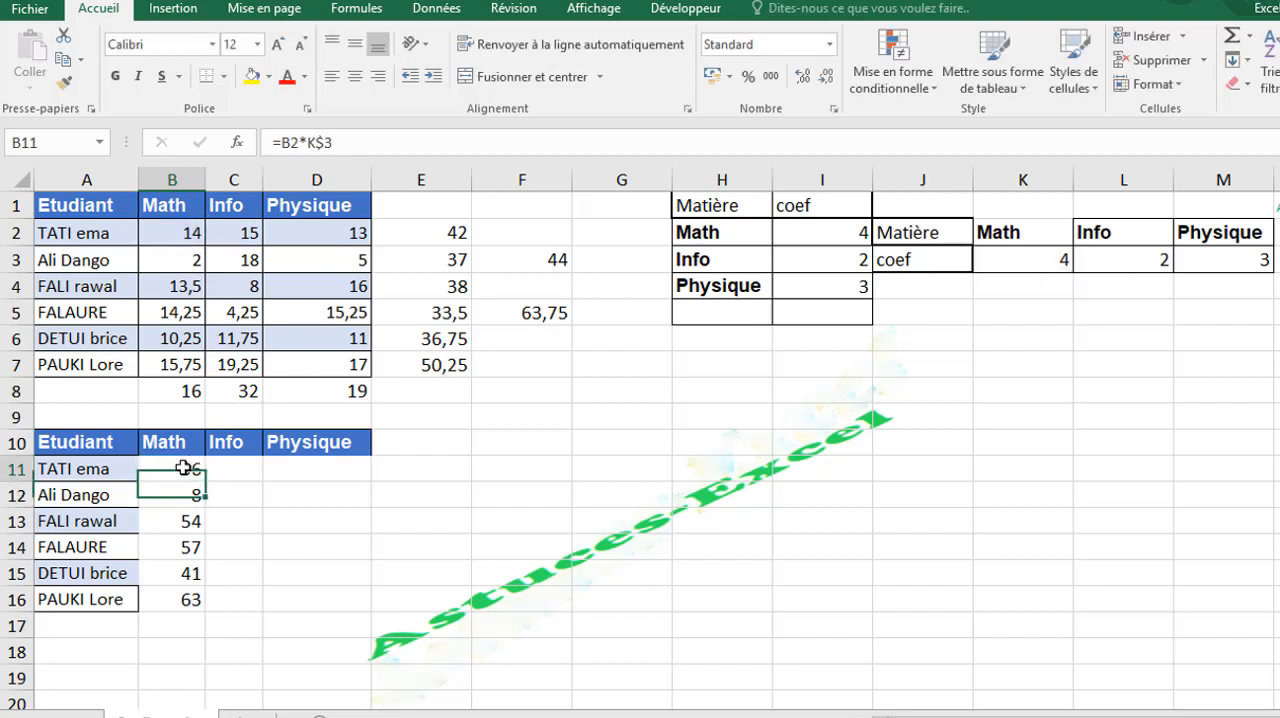
left_click_drag(199, 493, 195, 464)
left_click(195, 465)
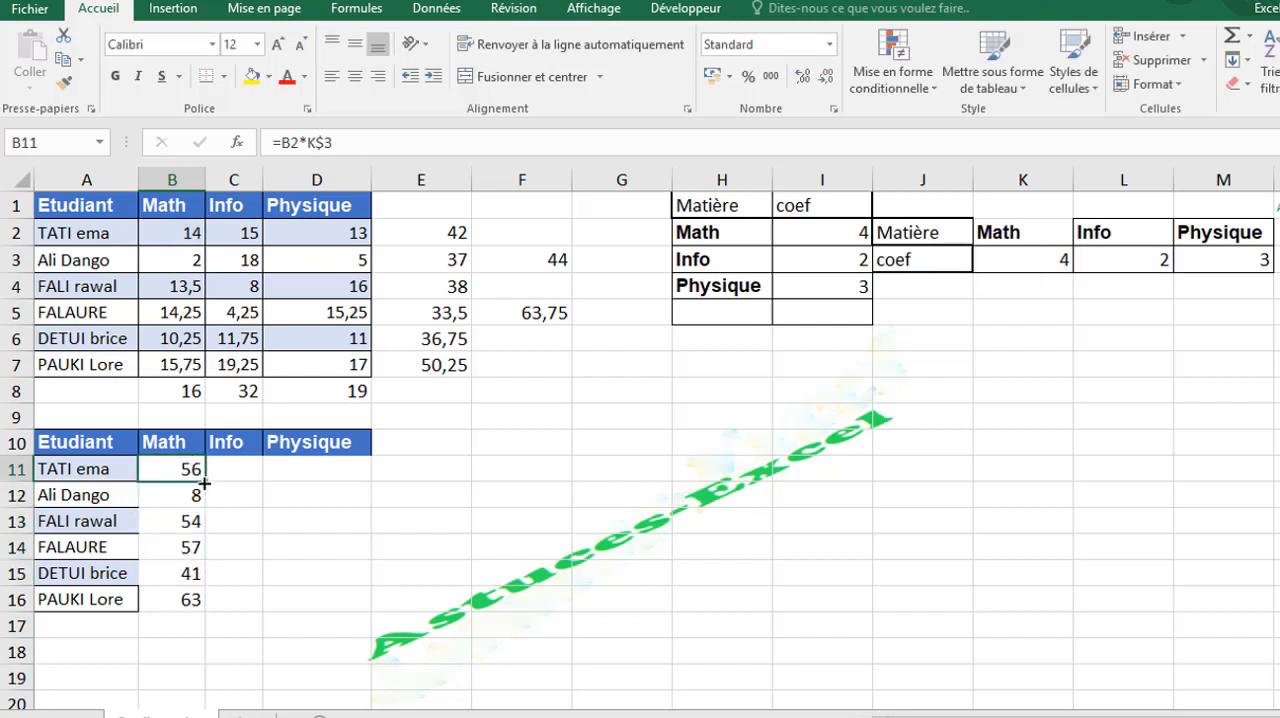
double_click(204, 483)
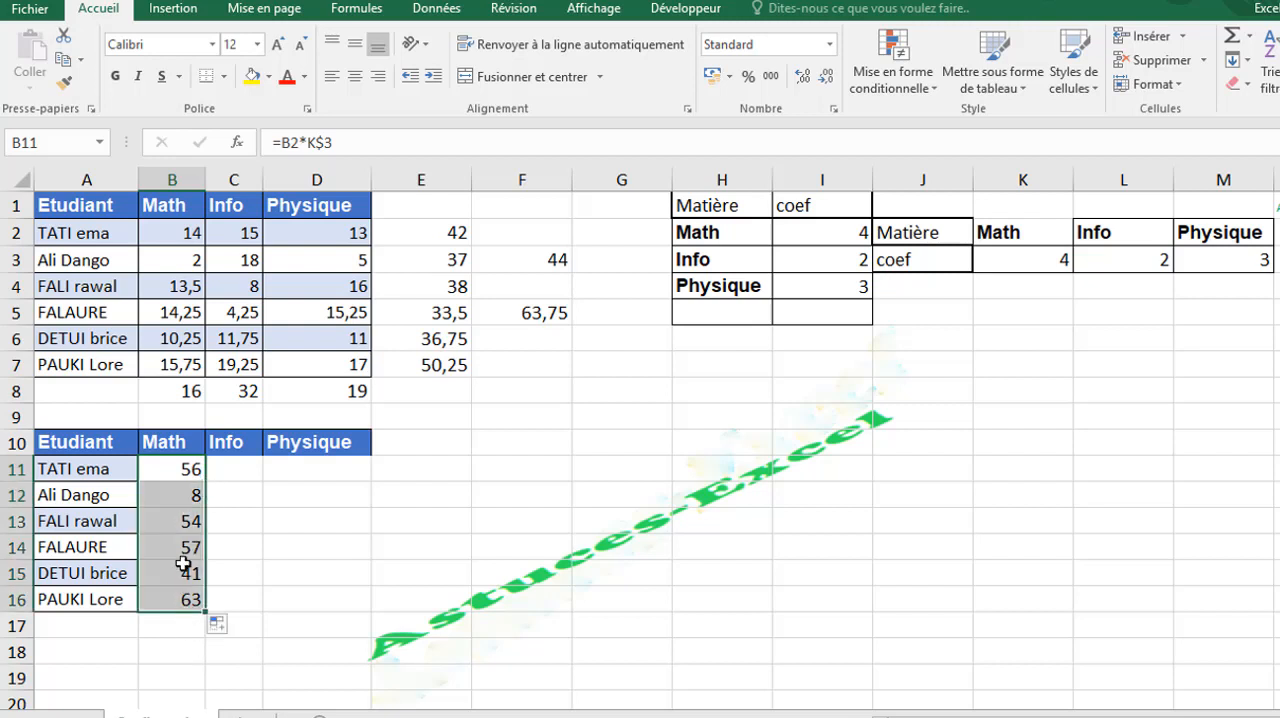
- Check how the coefficient reference behaves in the Math column formulas from B12 to B16
left_click(180, 491)
left_click(178, 520)
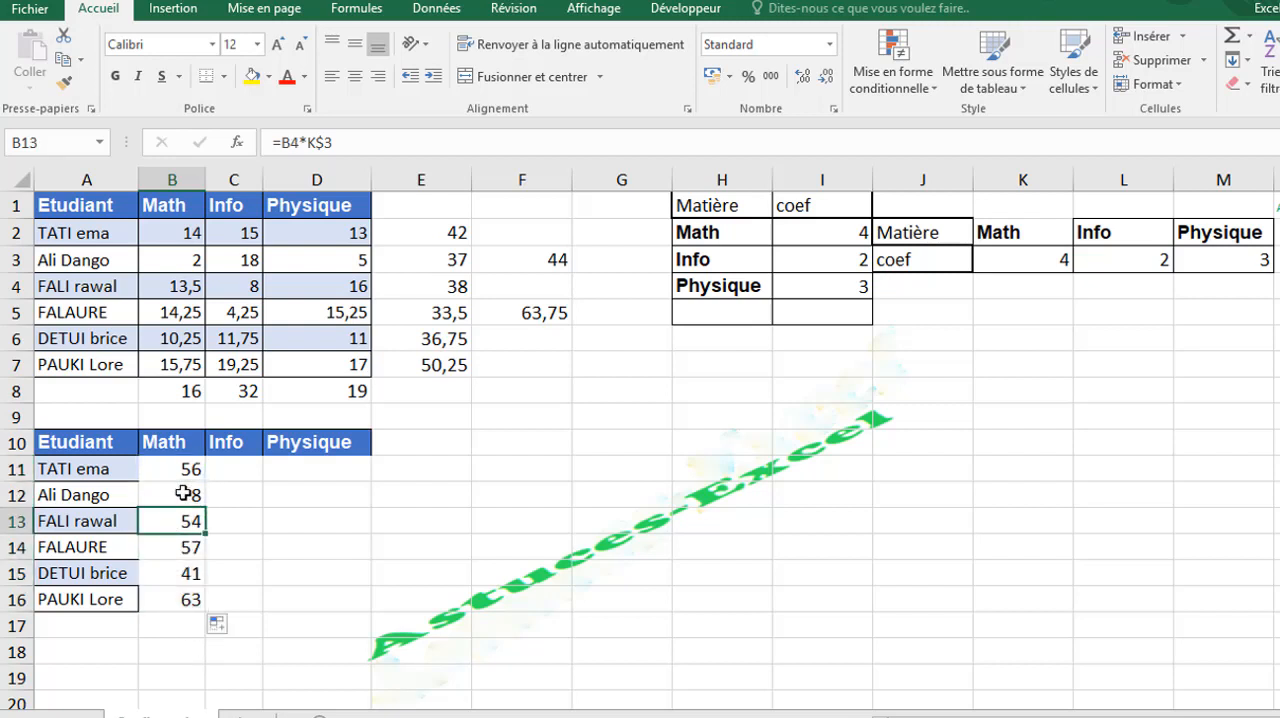
left_click(170, 547)
left_click(175, 578)
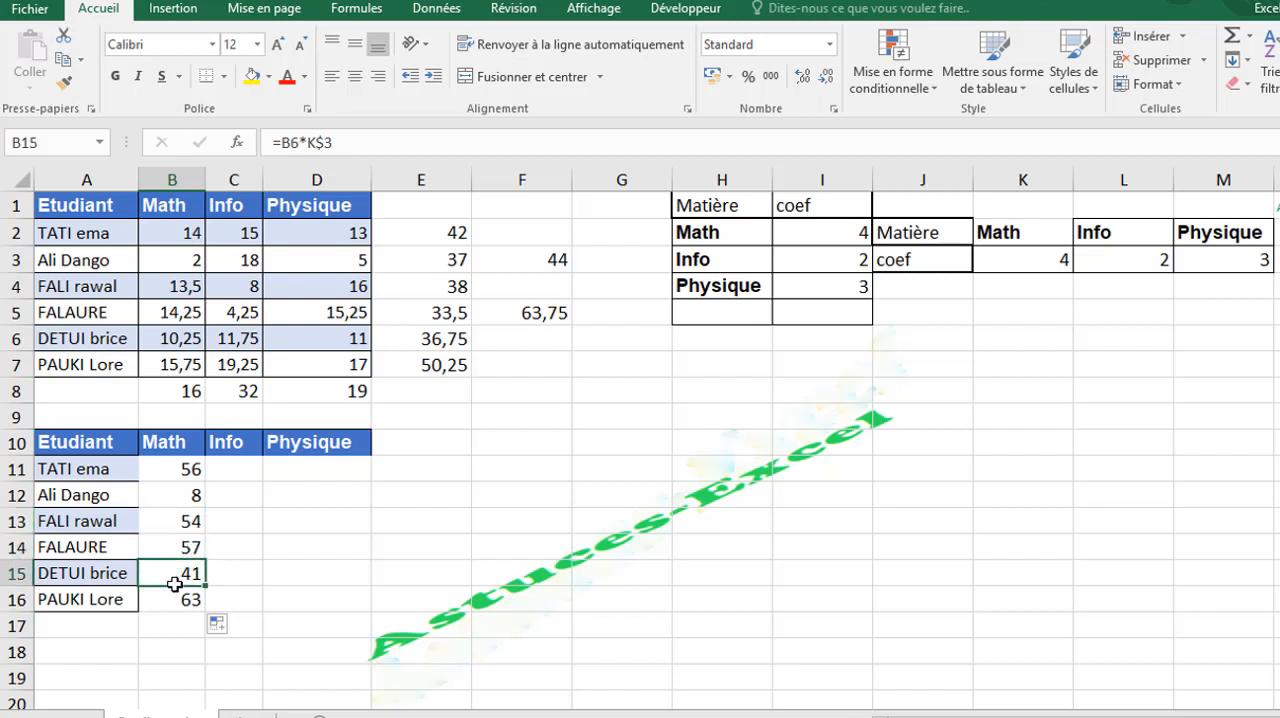
left_click(175, 601)
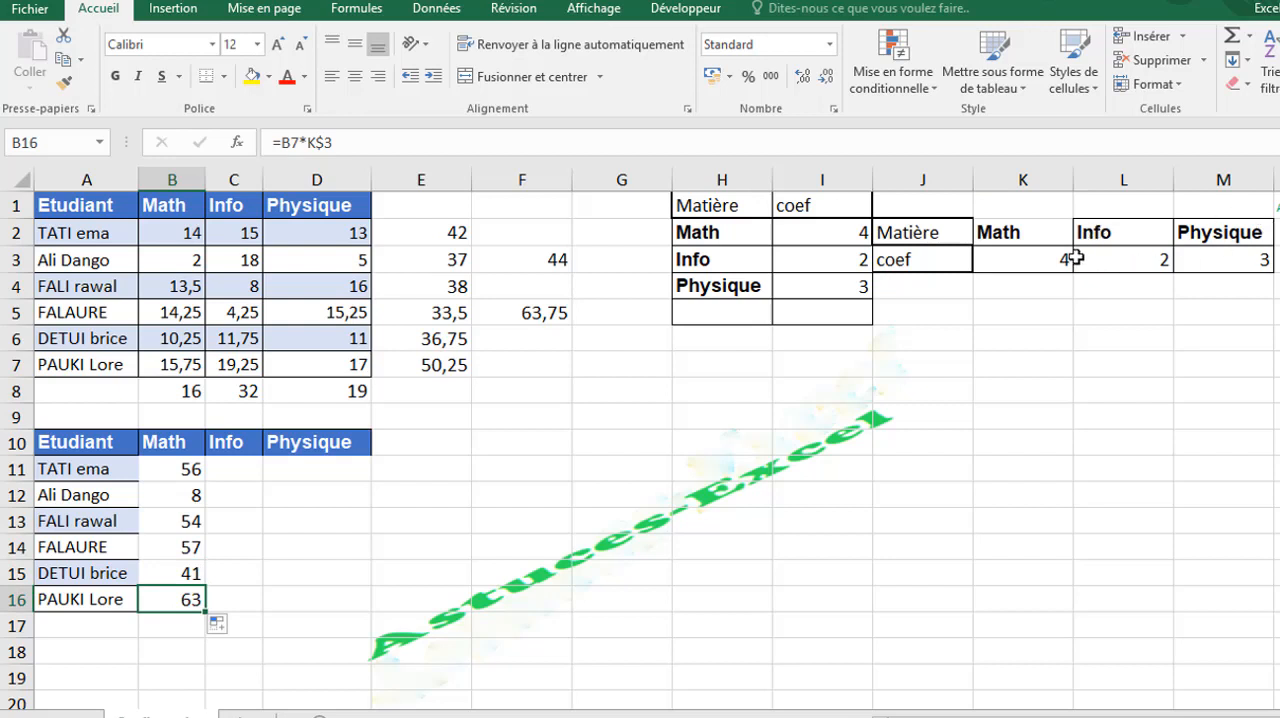
- Fill the =B2*K$3 formula from B11 across to D11 and inspect the references in C11 and D11
left_click(192, 470)
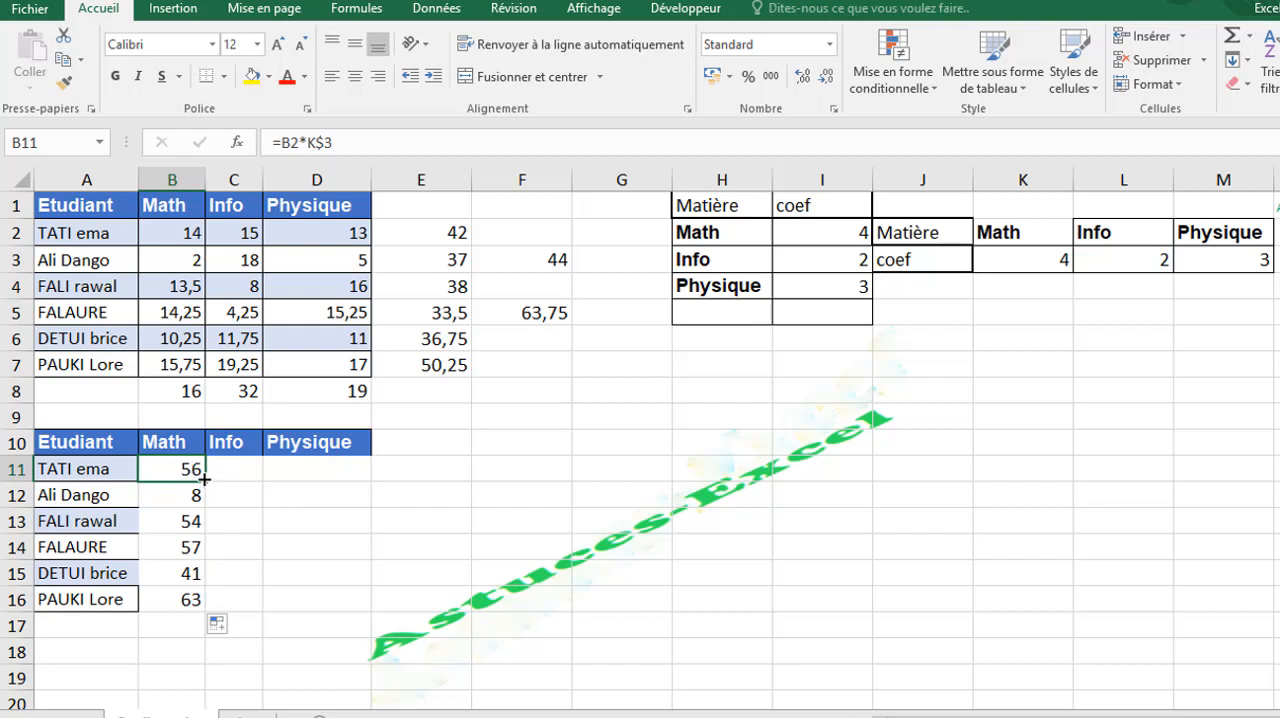
left_click_drag(204, 480, 337, 463)
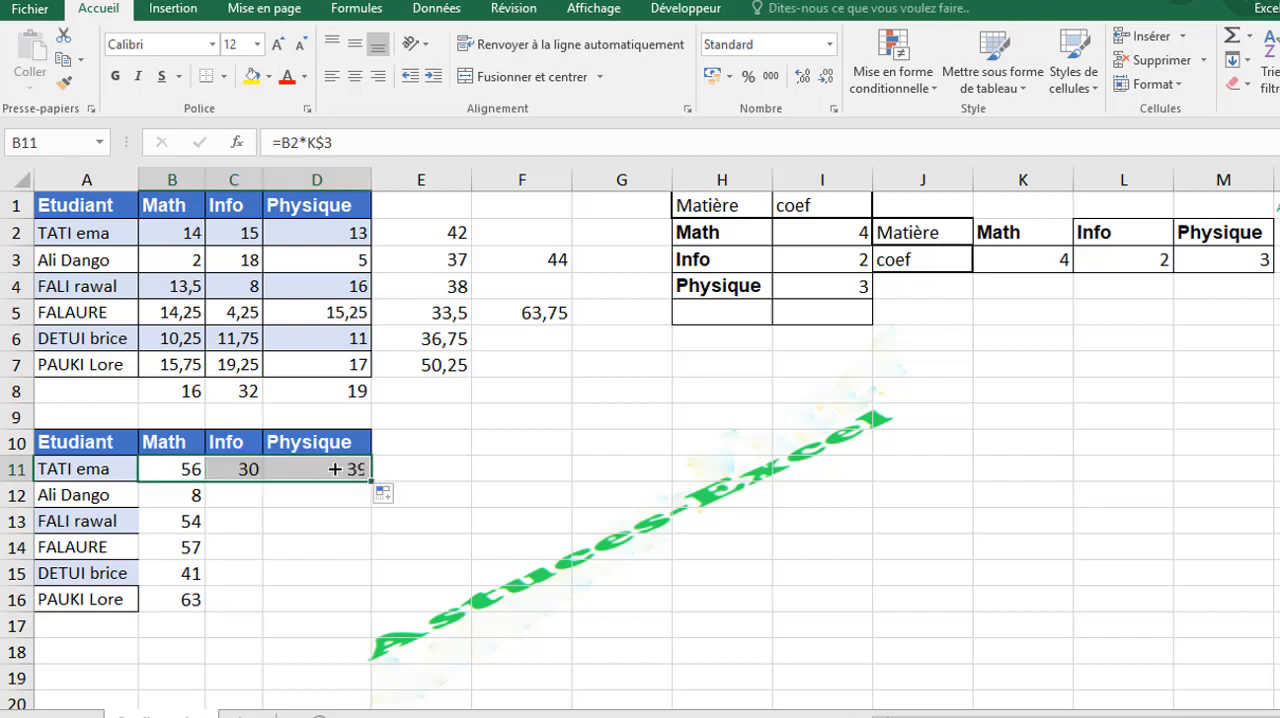
left_click(247, 467)
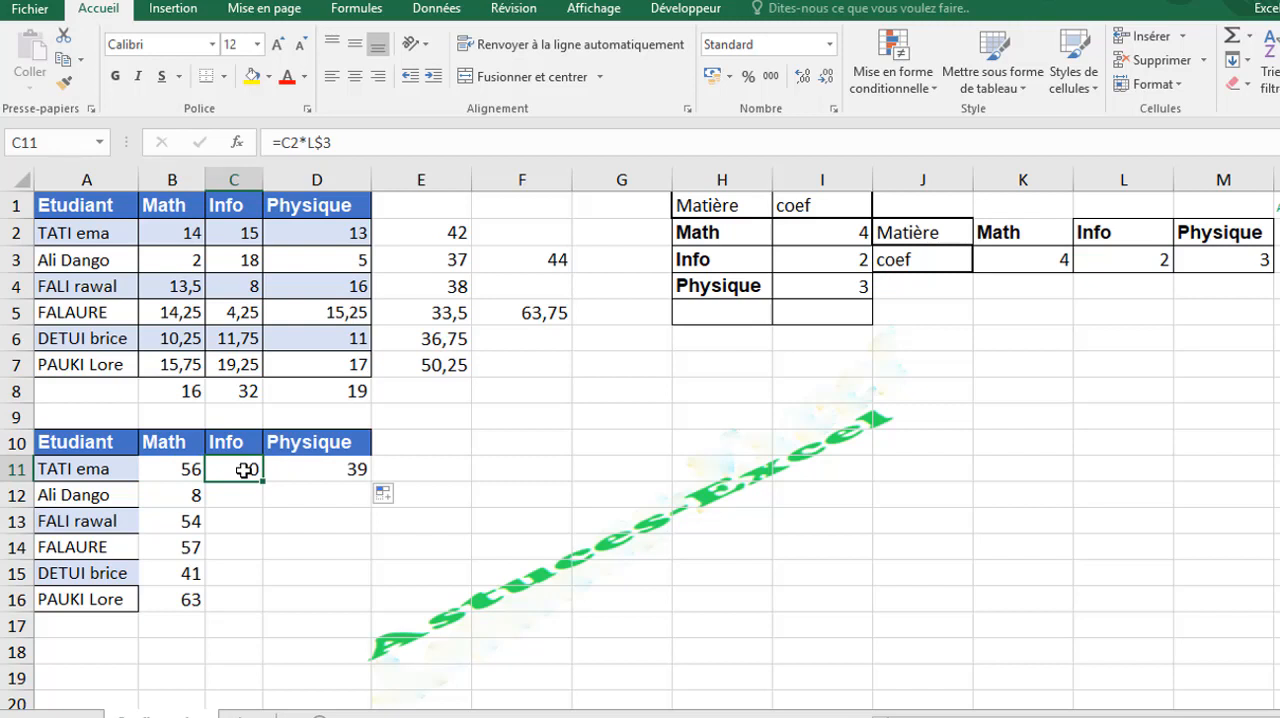
double_click(244, 470)
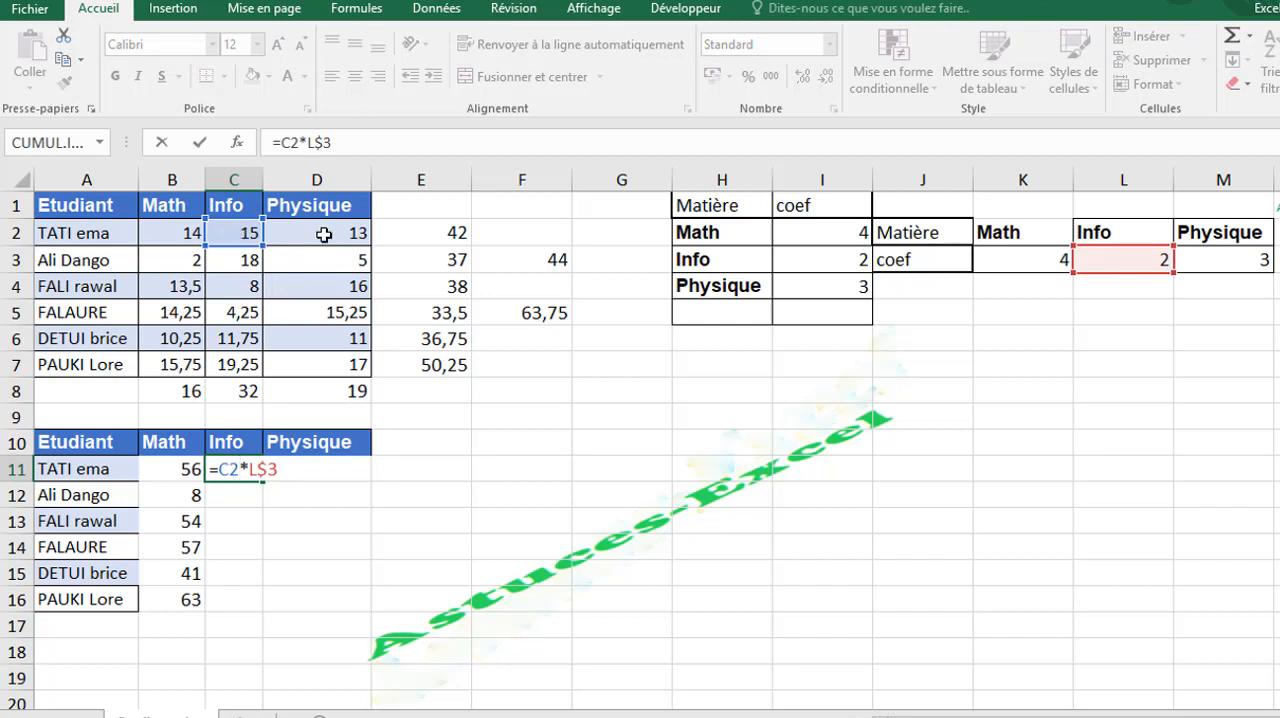
key("Tab")
key("ctrl+r")
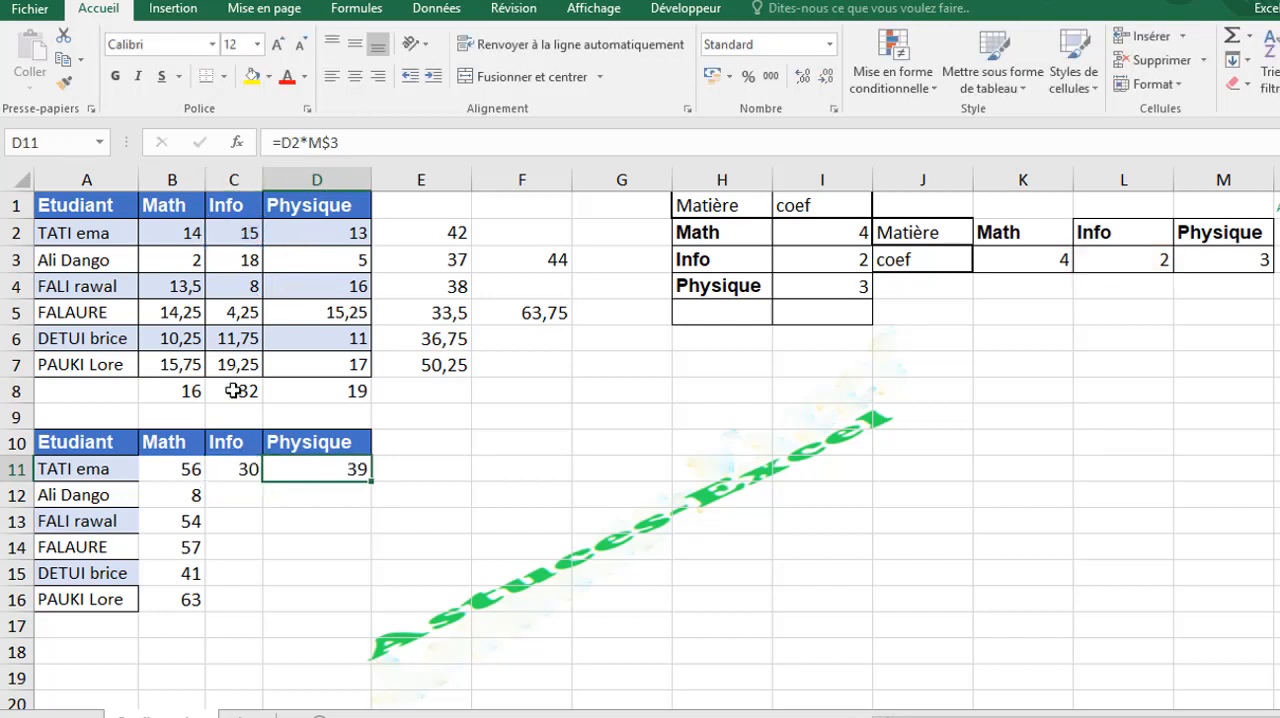
- Compare the formulas in B11 and C11 with the transposed Math coefficient in K3
left_click(234, 478)
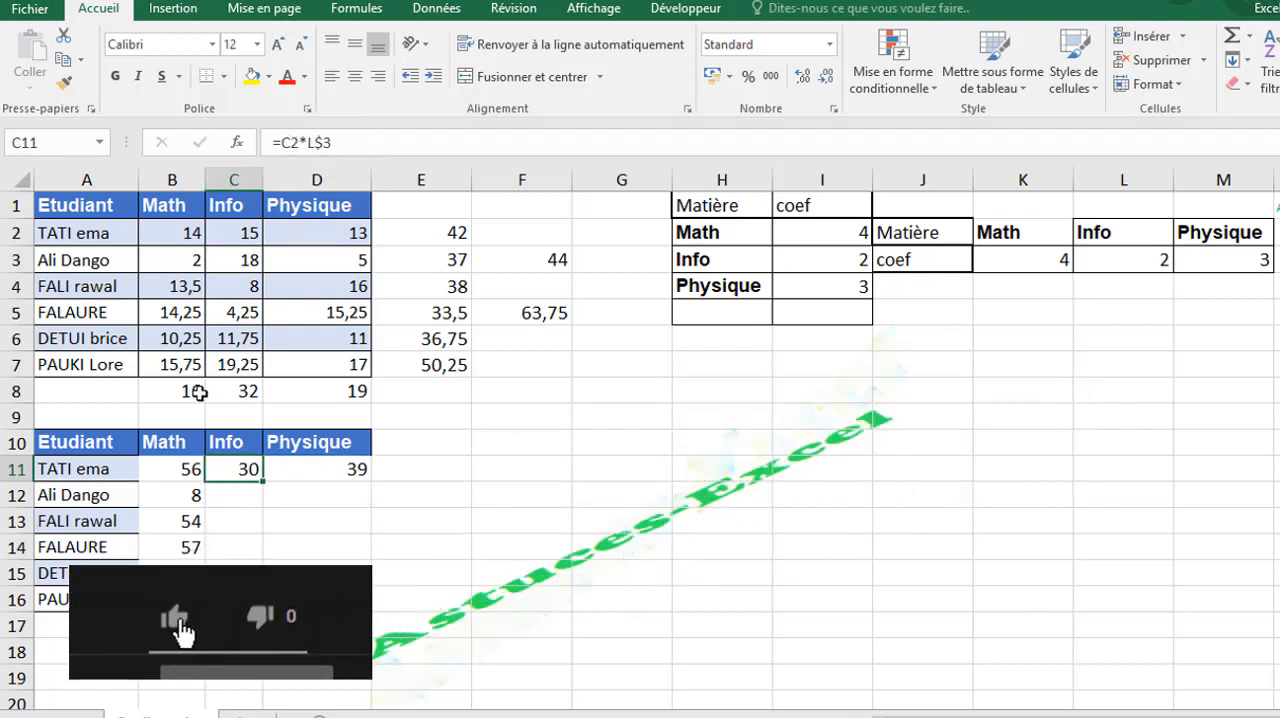
left_click(190, 467)
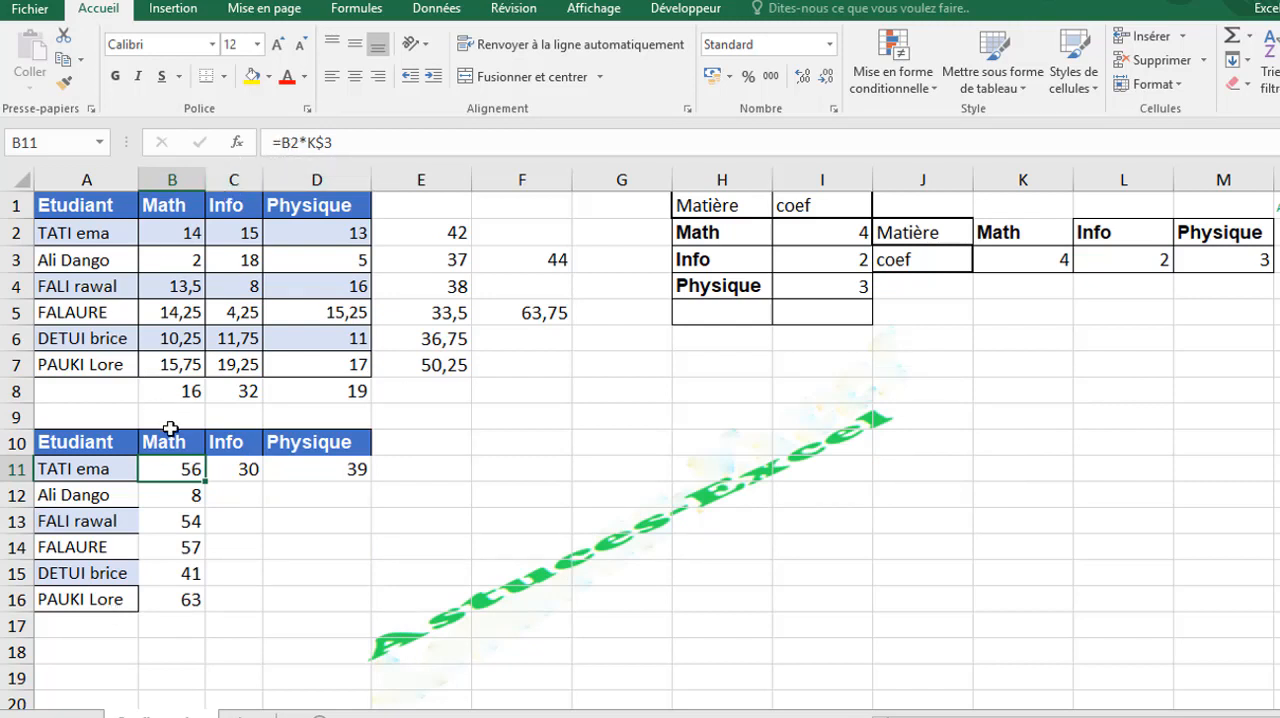
left_click(234, 465)
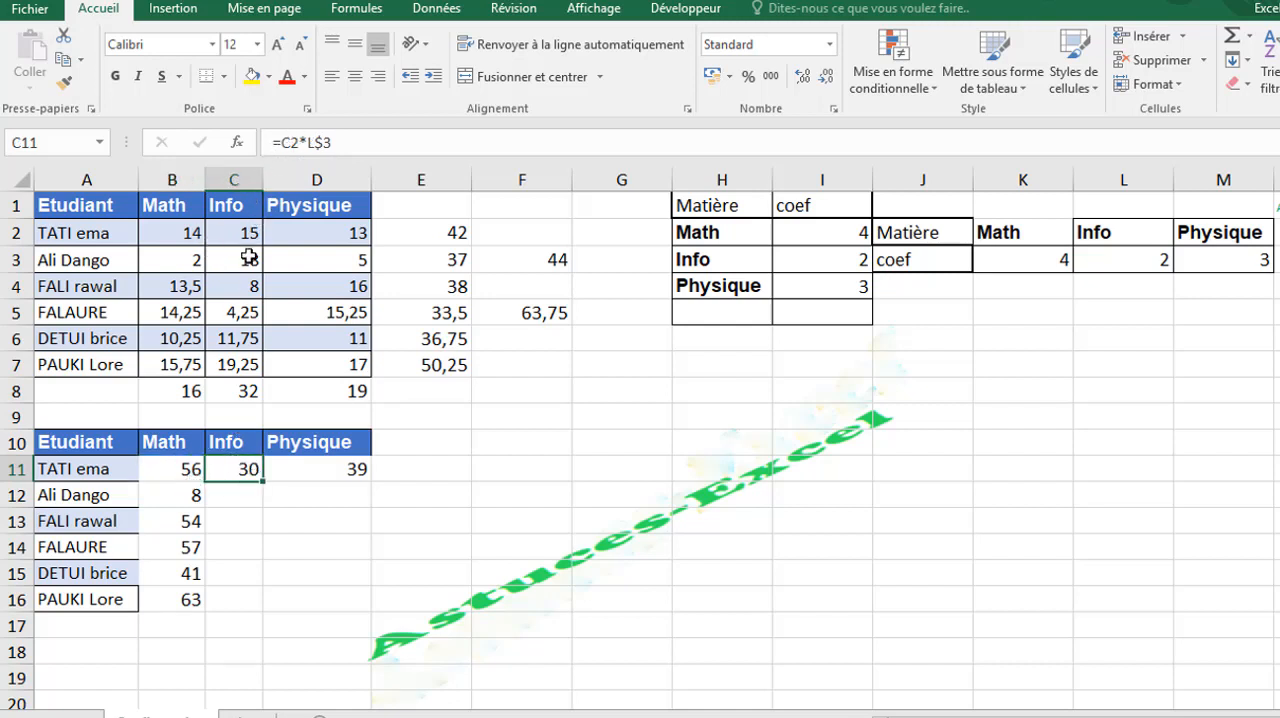
left_click(1036, 256)
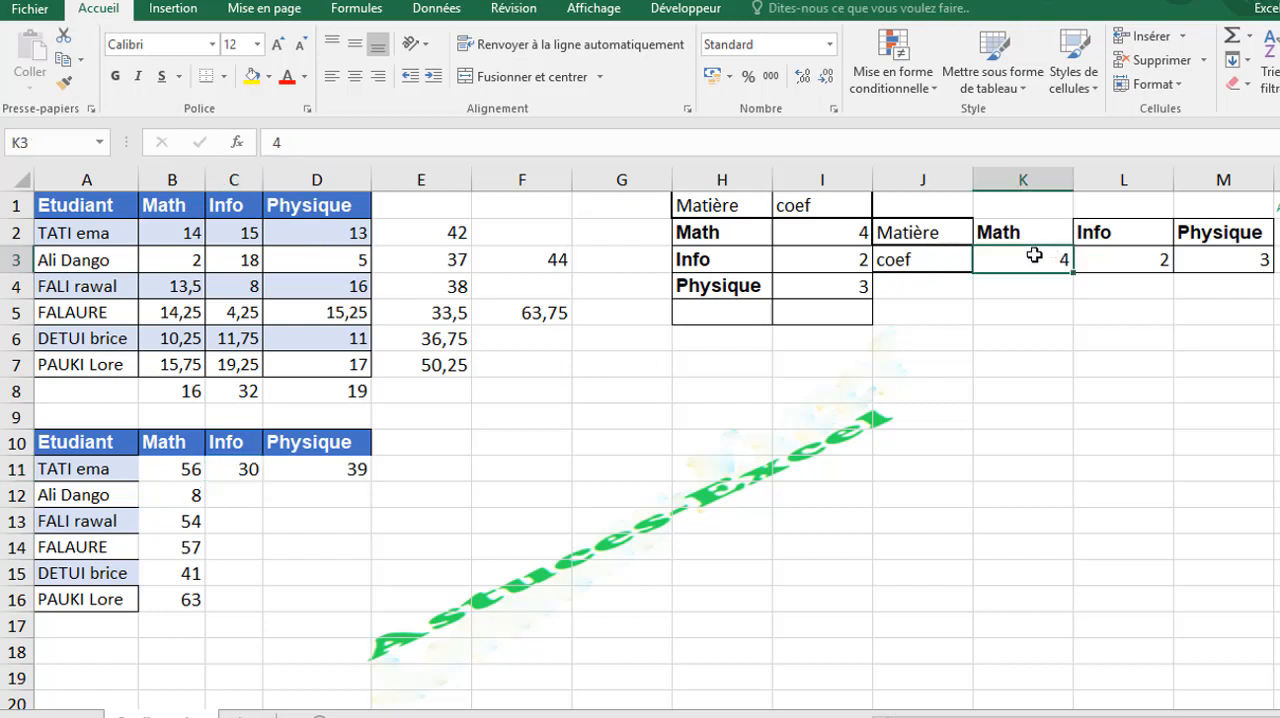
left_click(180, 464)
left_click(323, 142)
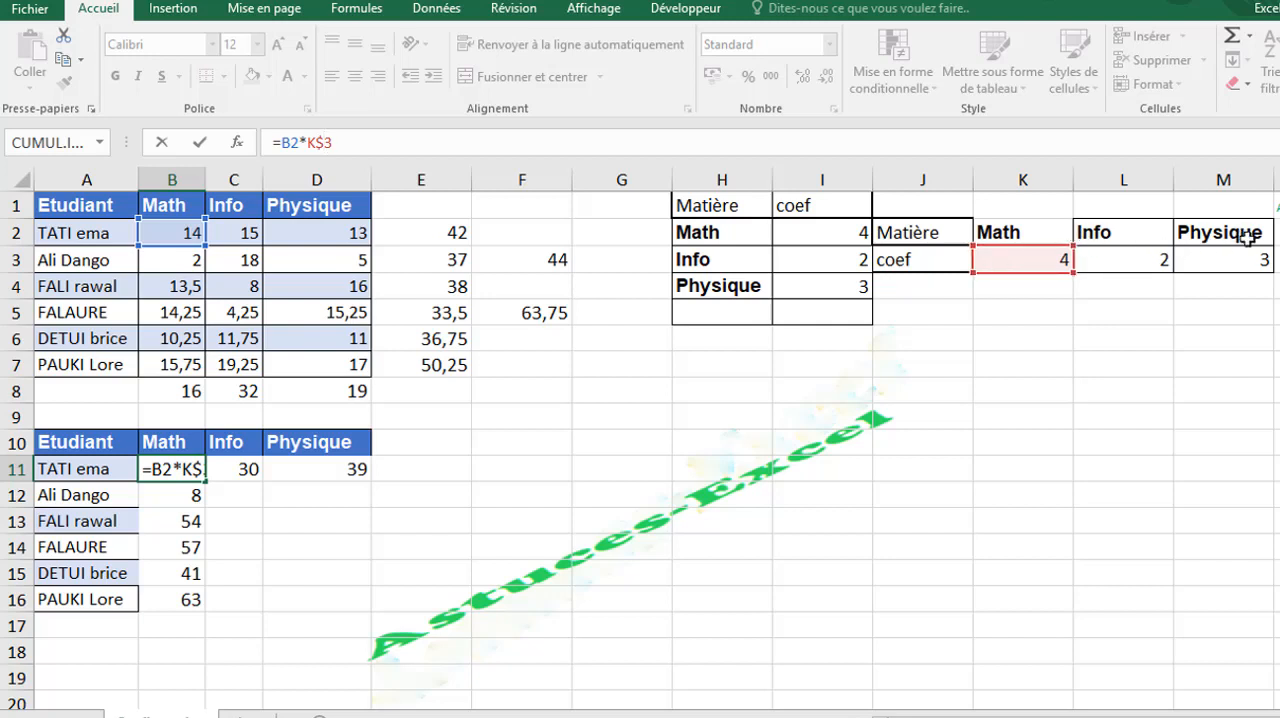
key("Return")
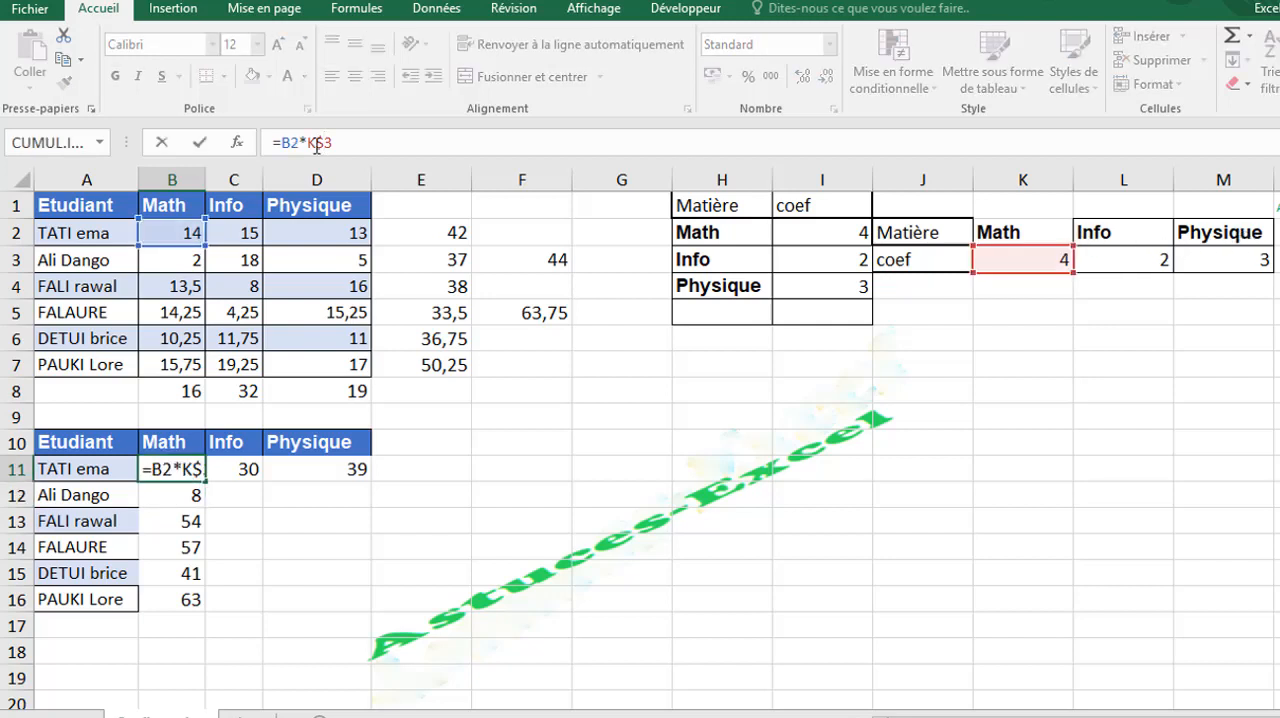
key("Return")
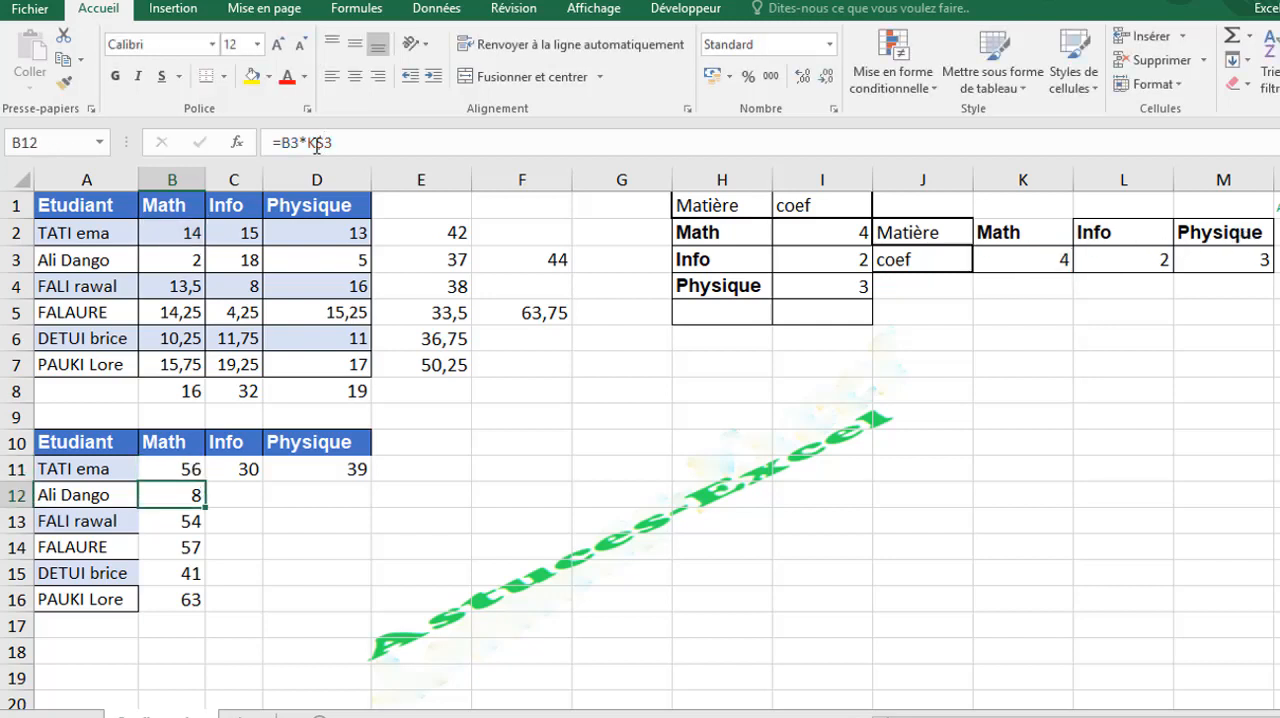
- Enter the label coef in H8 and the single coefficient 2 in I8
left_click(664, 502)
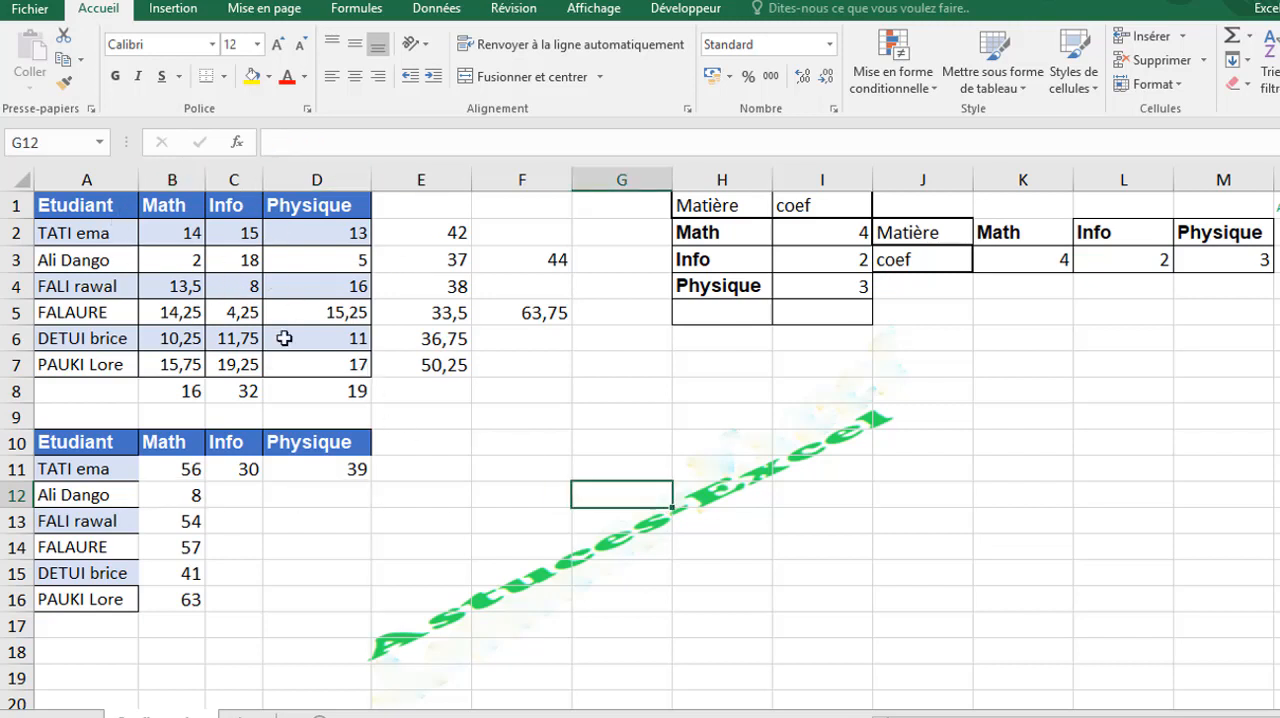
left_click(729, 386)
type("c")
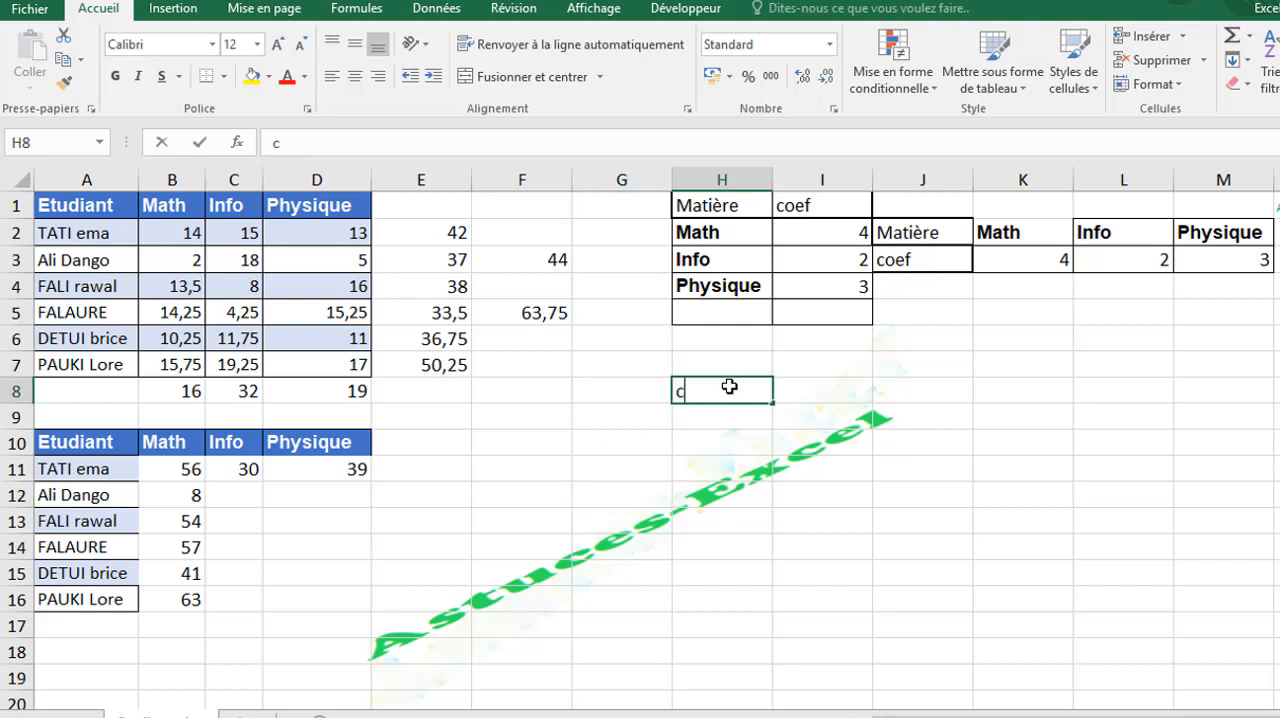
type("oef")
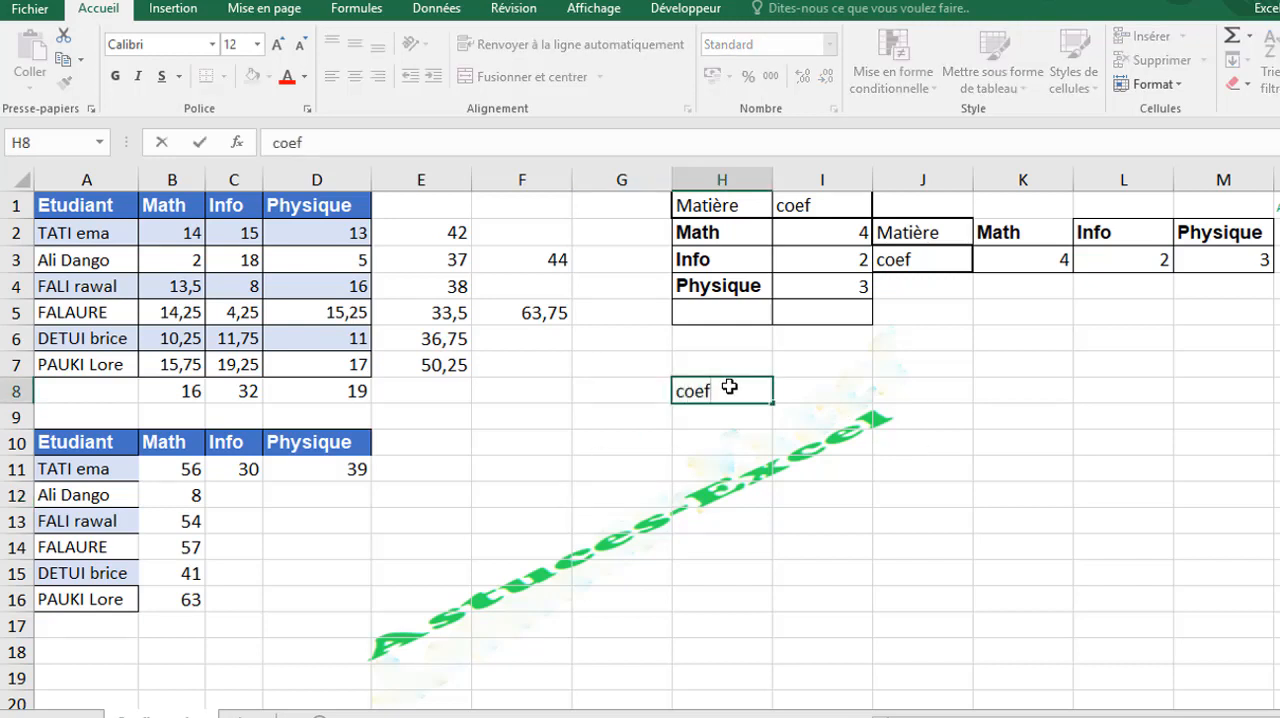
key("Tab")
type("2")
key("Return")
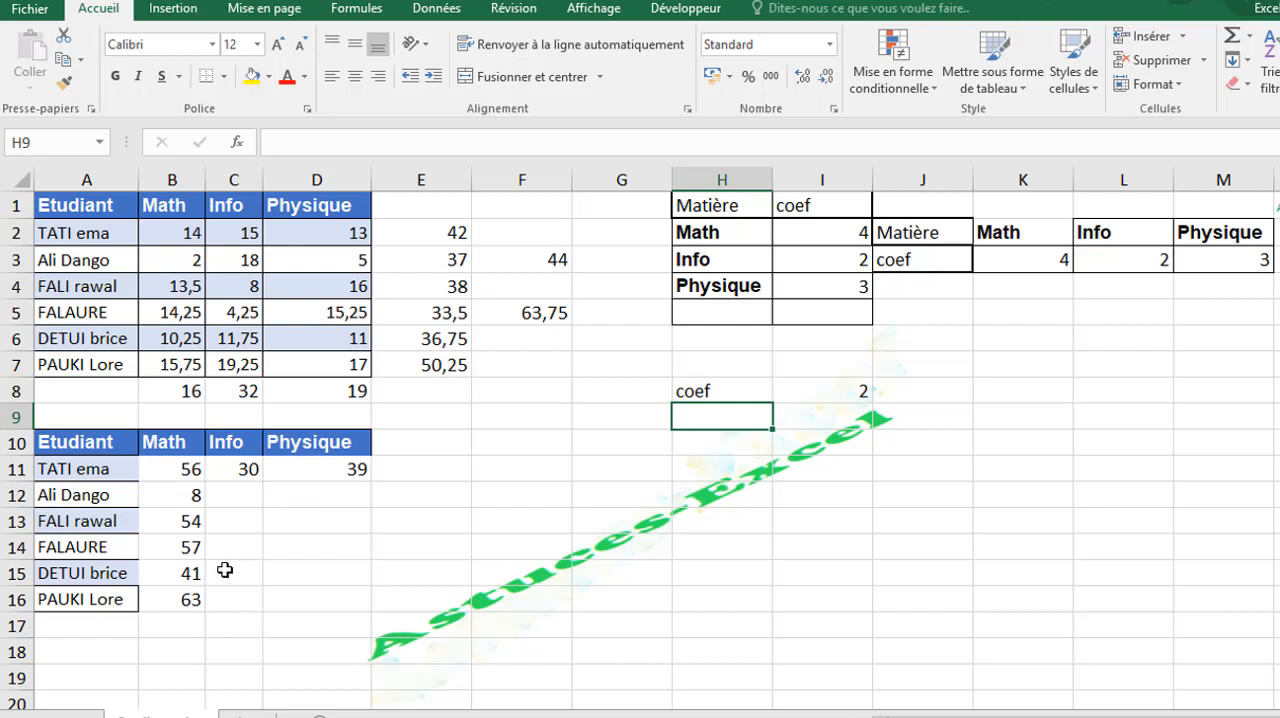
- Replace the formula in B11 with =B2*$I$8, fully locking the reference to the single coefficient
left_click(844, 394)
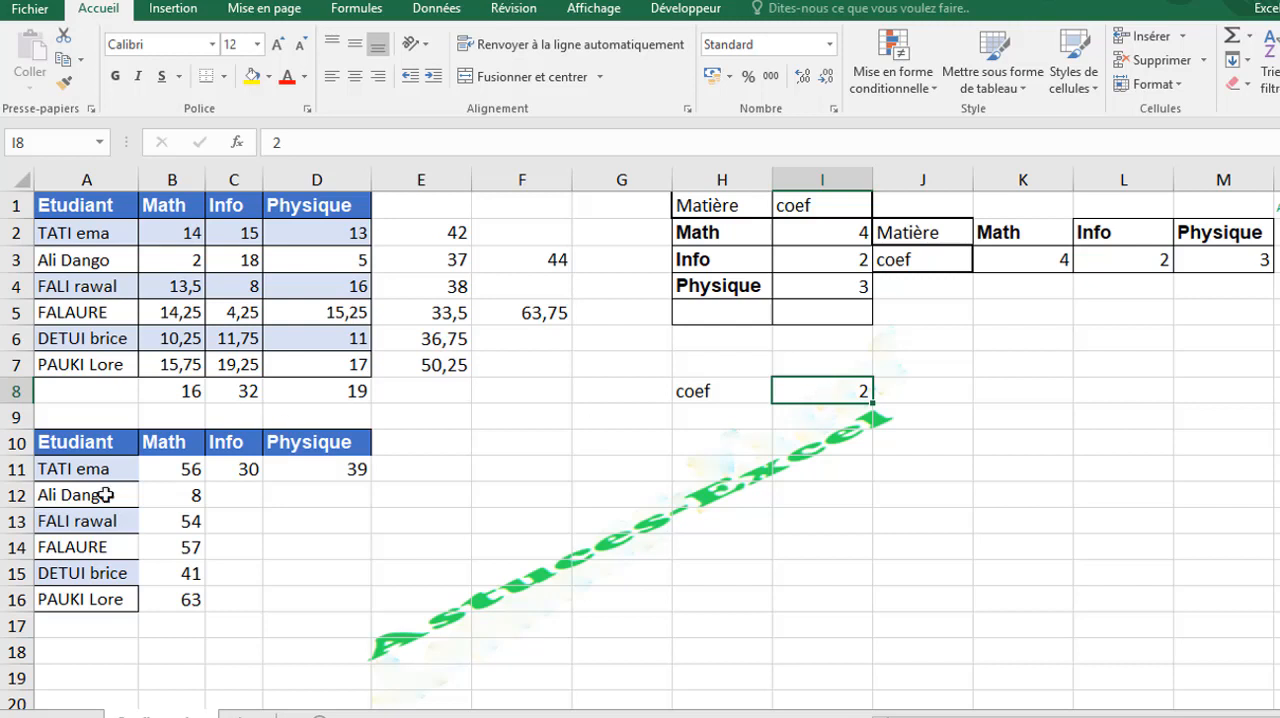
left_click(172, 468)
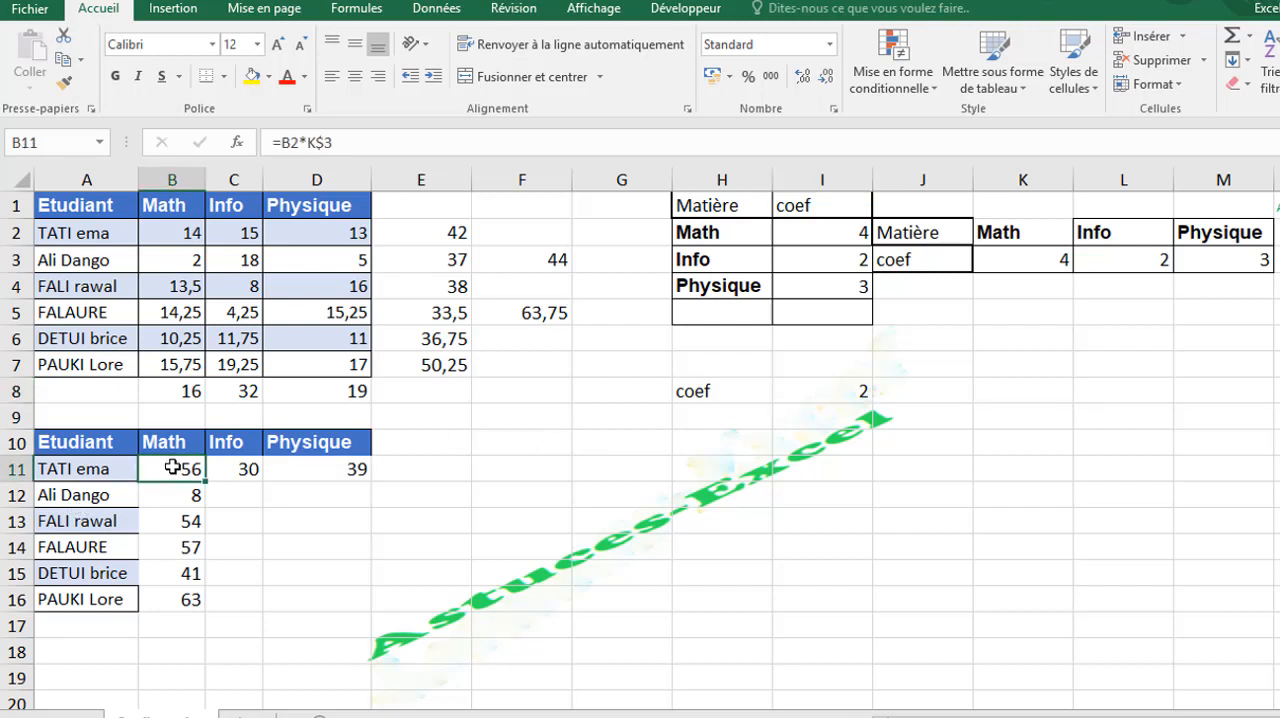
type("=")
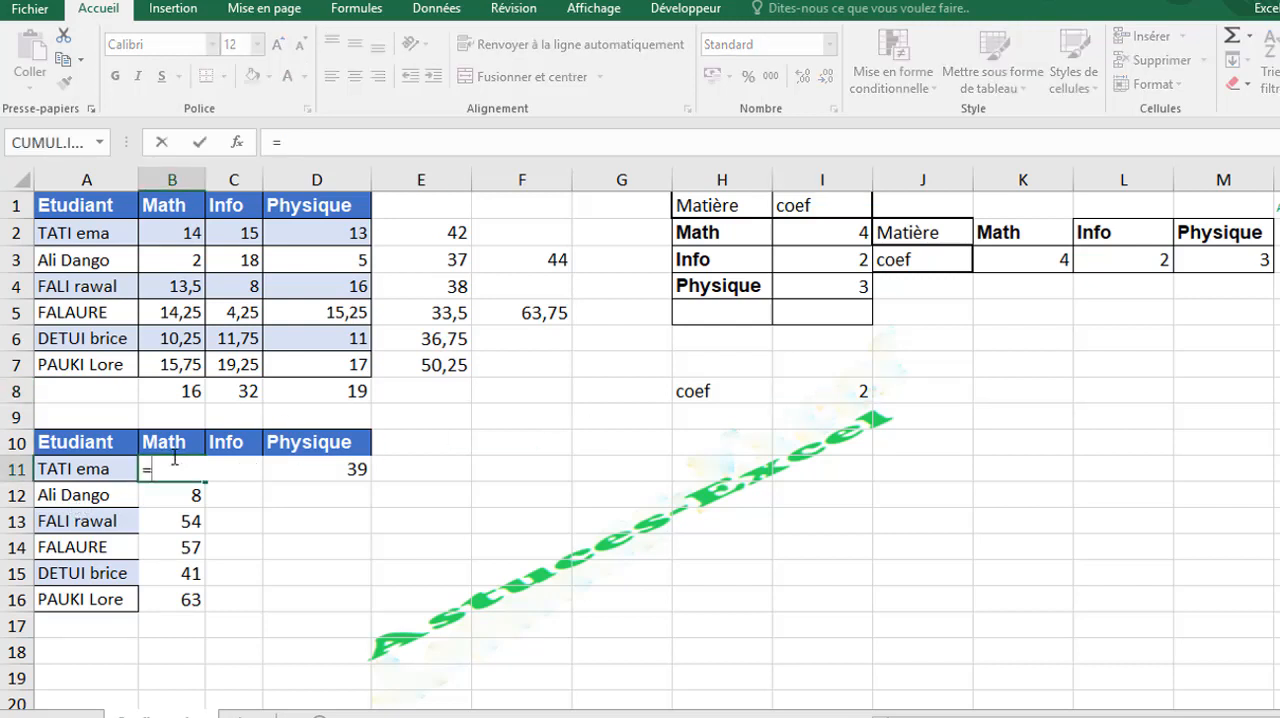
left_click(180, 232)
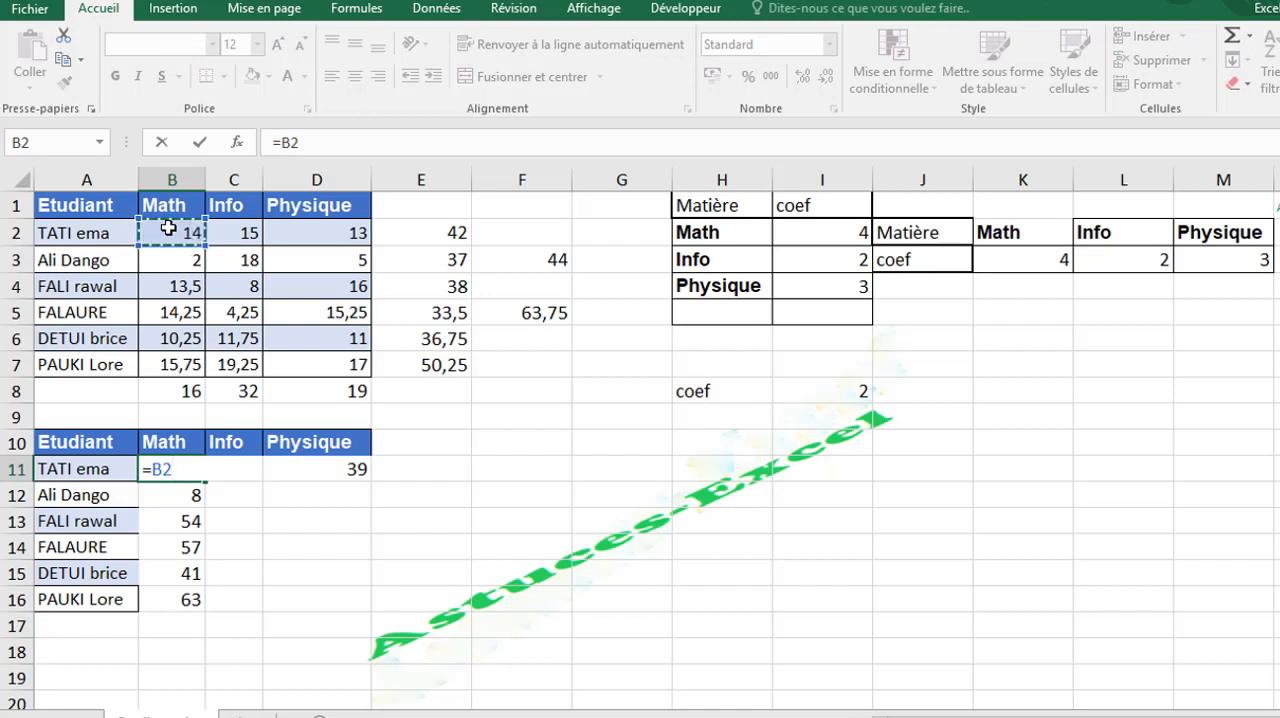
type("*")
left_click(857, 391)
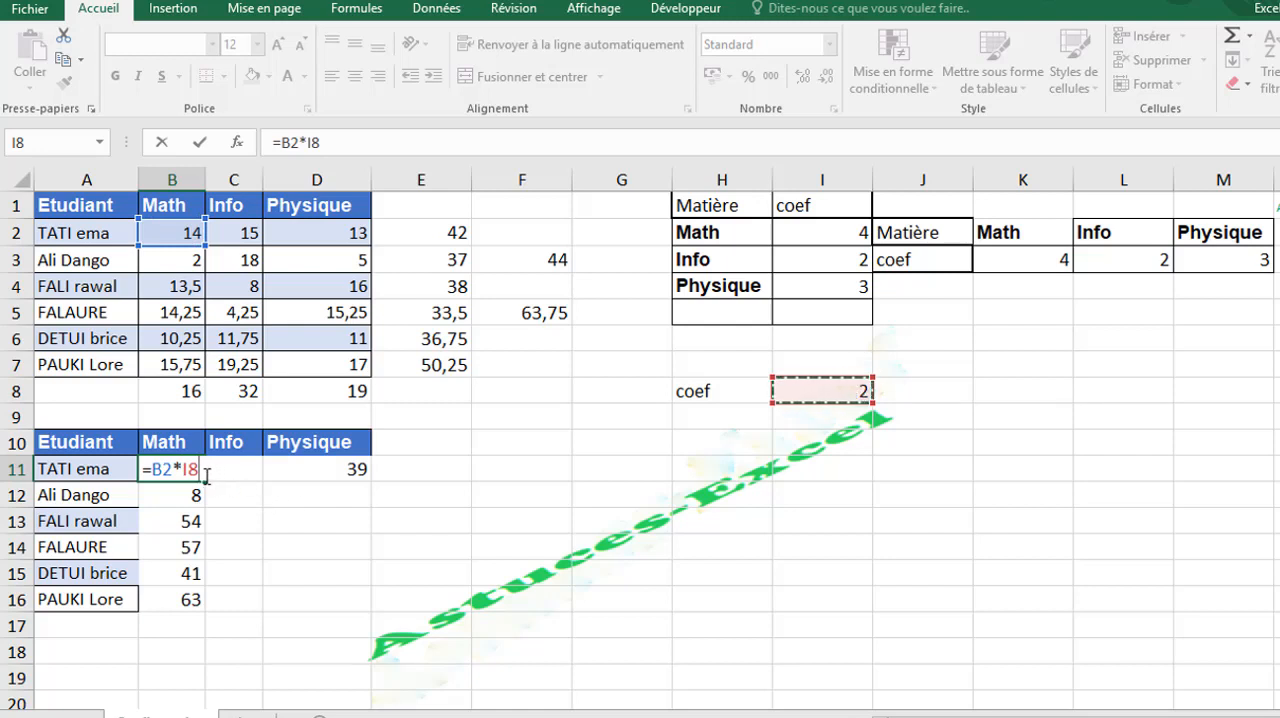
key("F4")
key("F4")
key("F4")
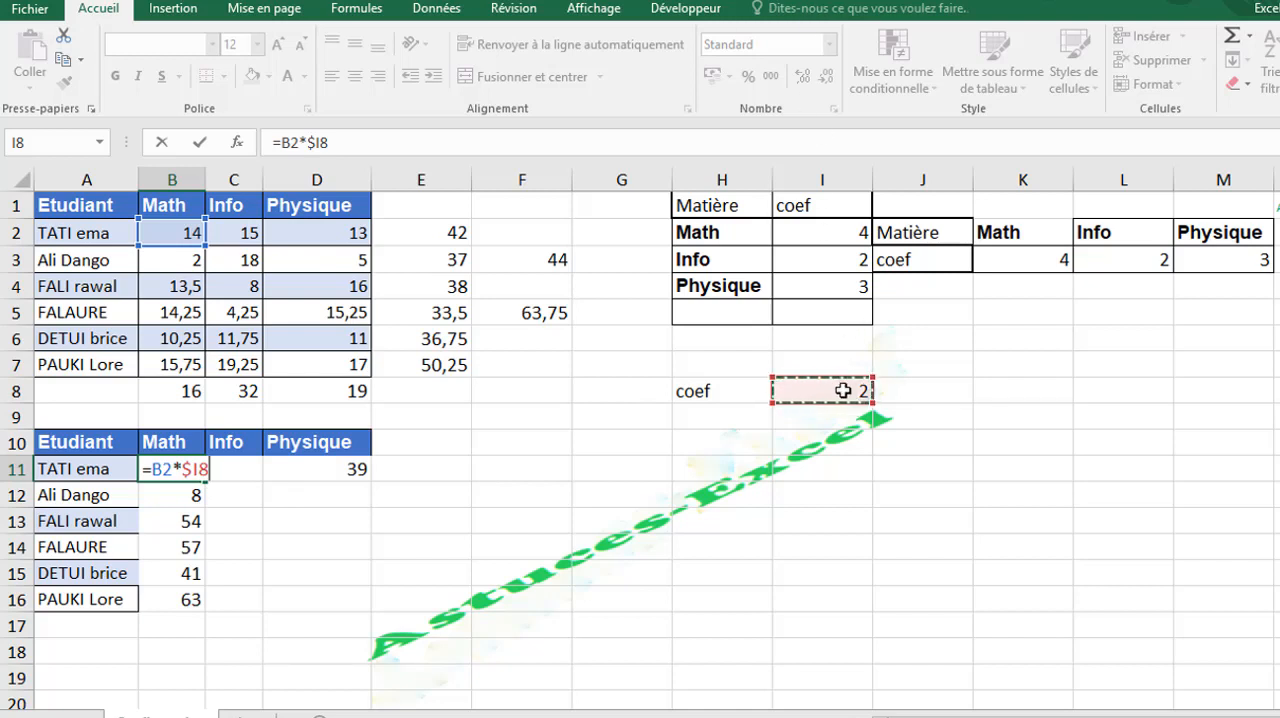
key("F4")
key("F4")
key("Return")
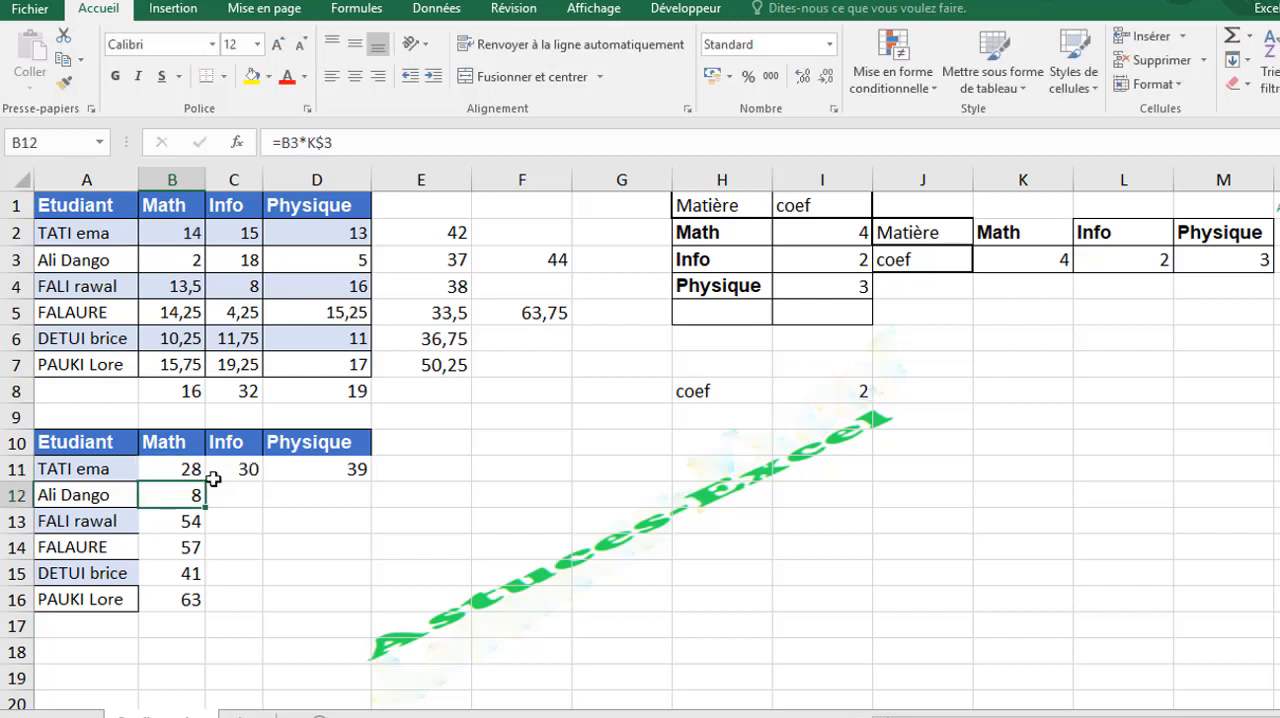
- Fill the =B2*$I$8 formula from B11 across to D11 and check the references in C11 and D11
left_click(191, 468)
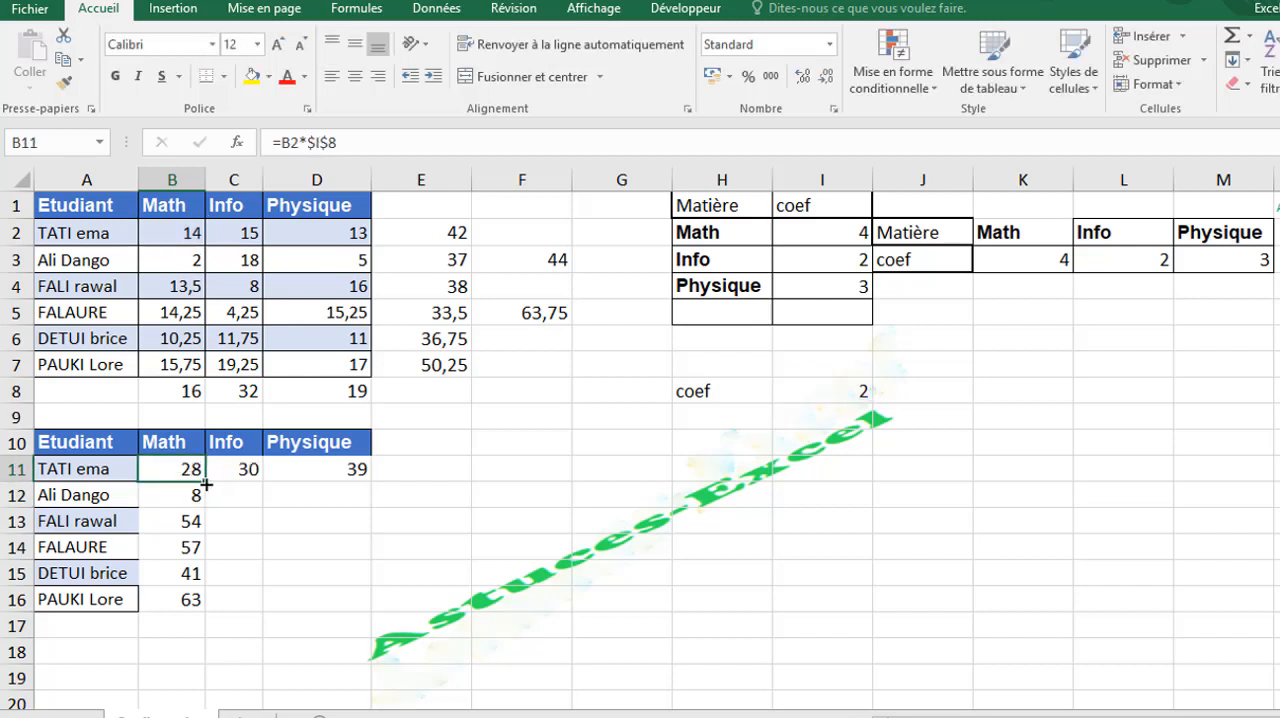
left_click_drag(205, 483, 358, 475)
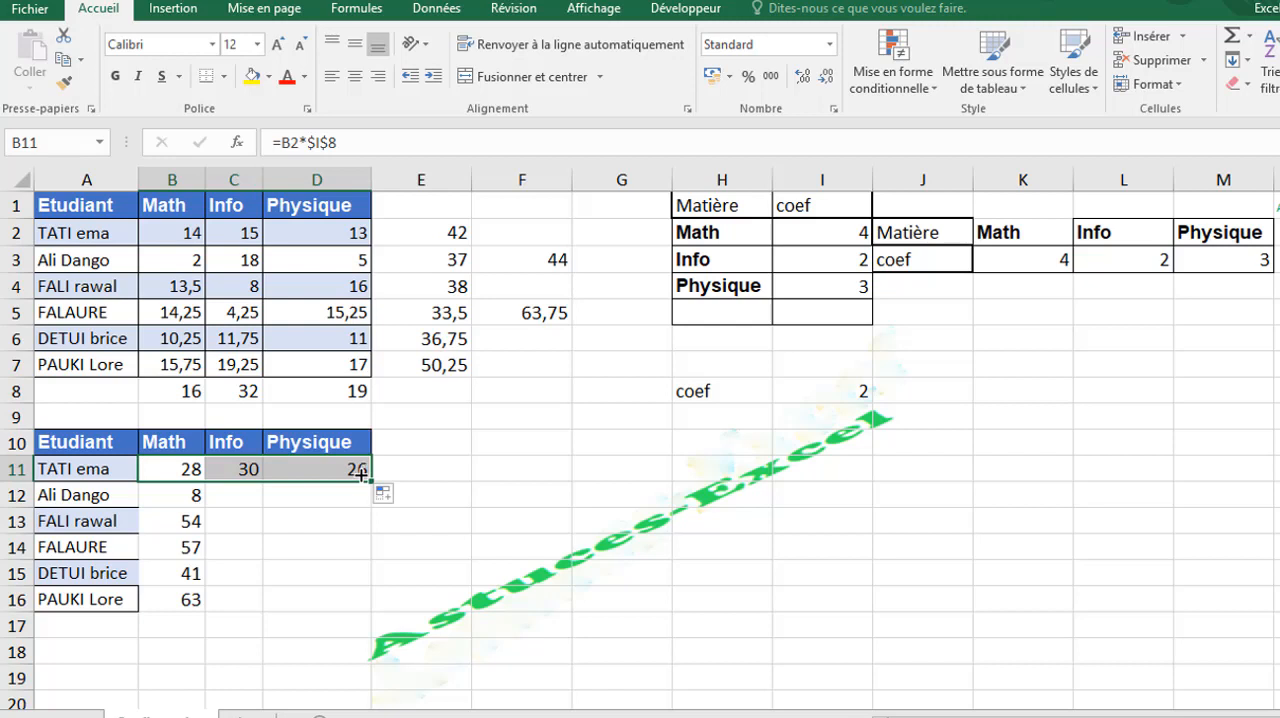
left_click(240, 469)
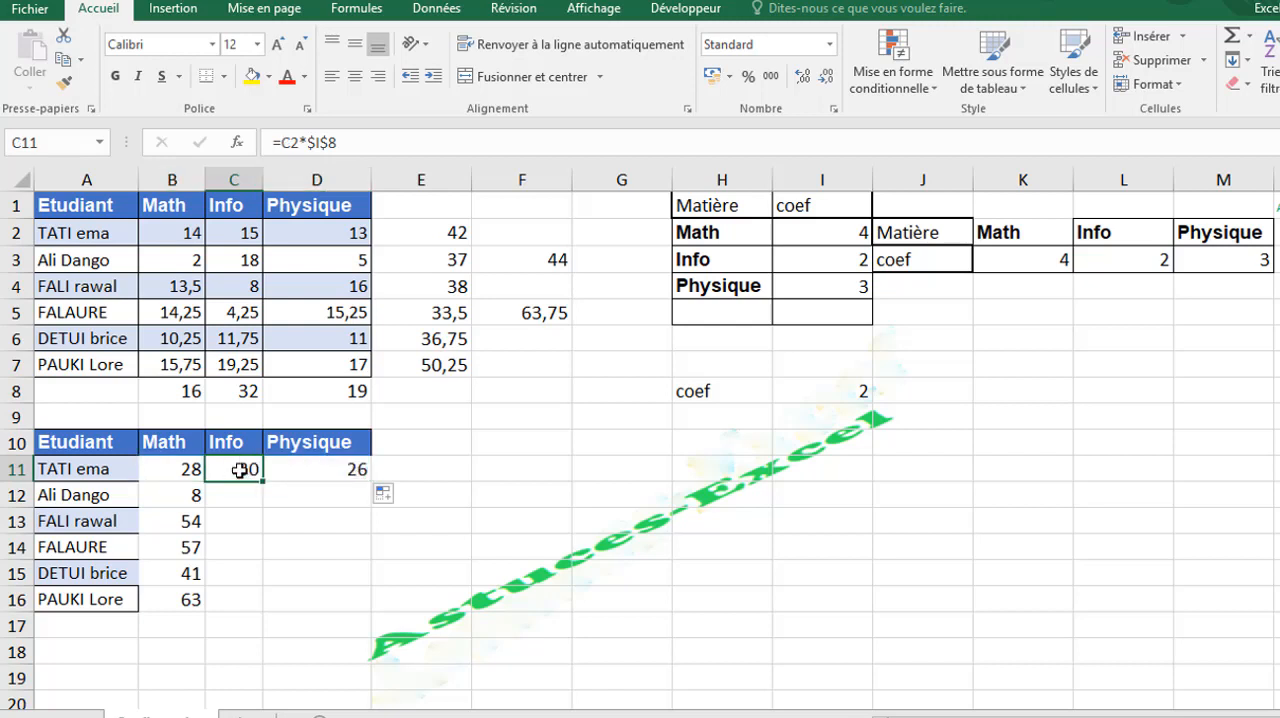
double_click(240, 469)
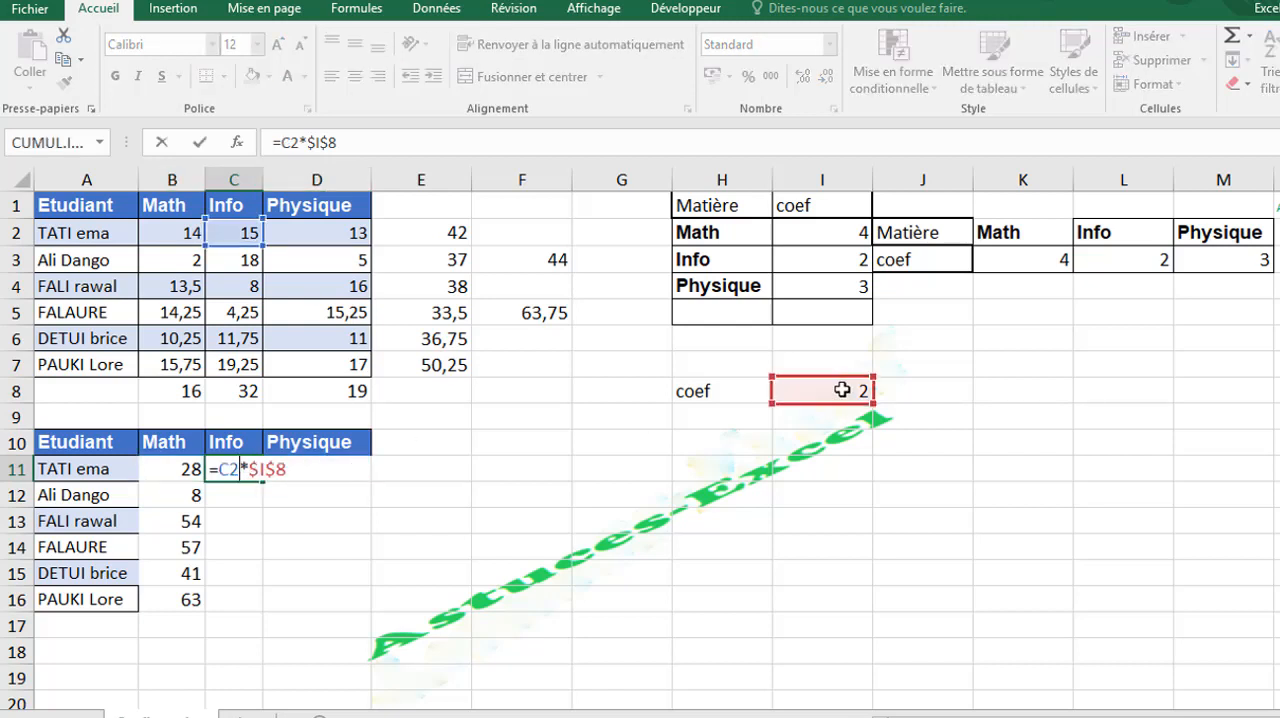
left_click(328, 467)
double_click(328, 469)
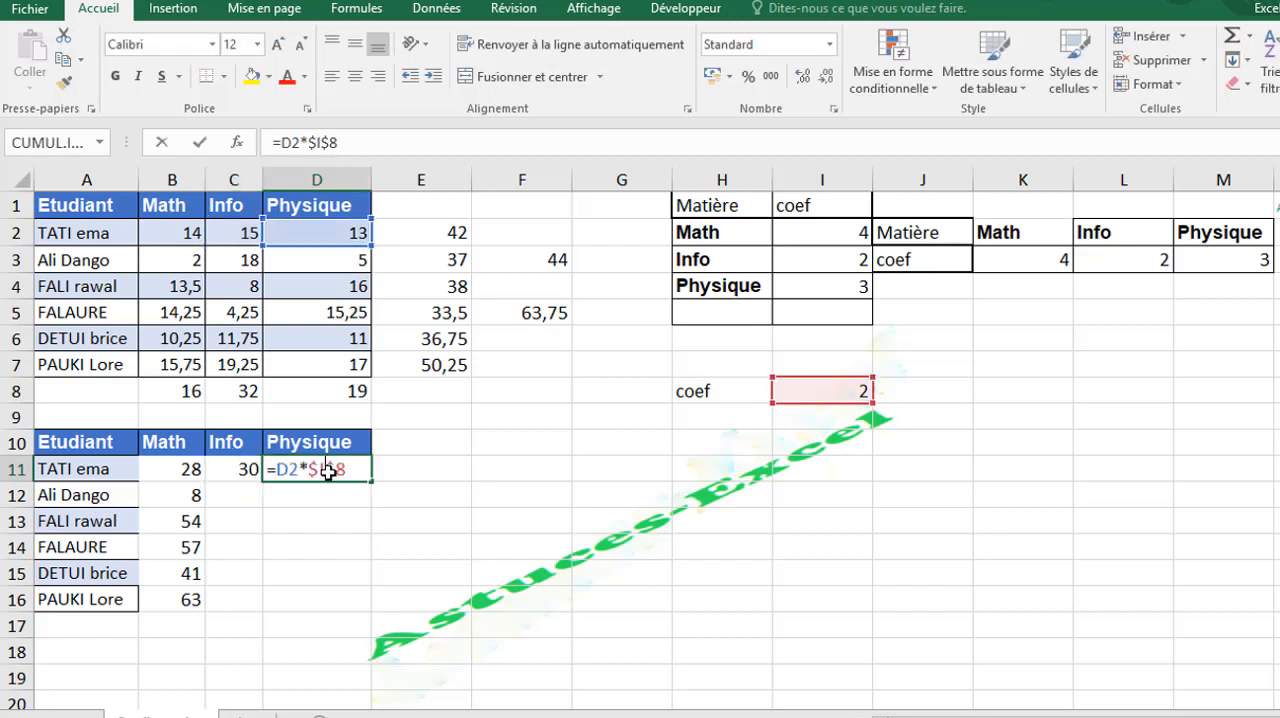
key("Return")
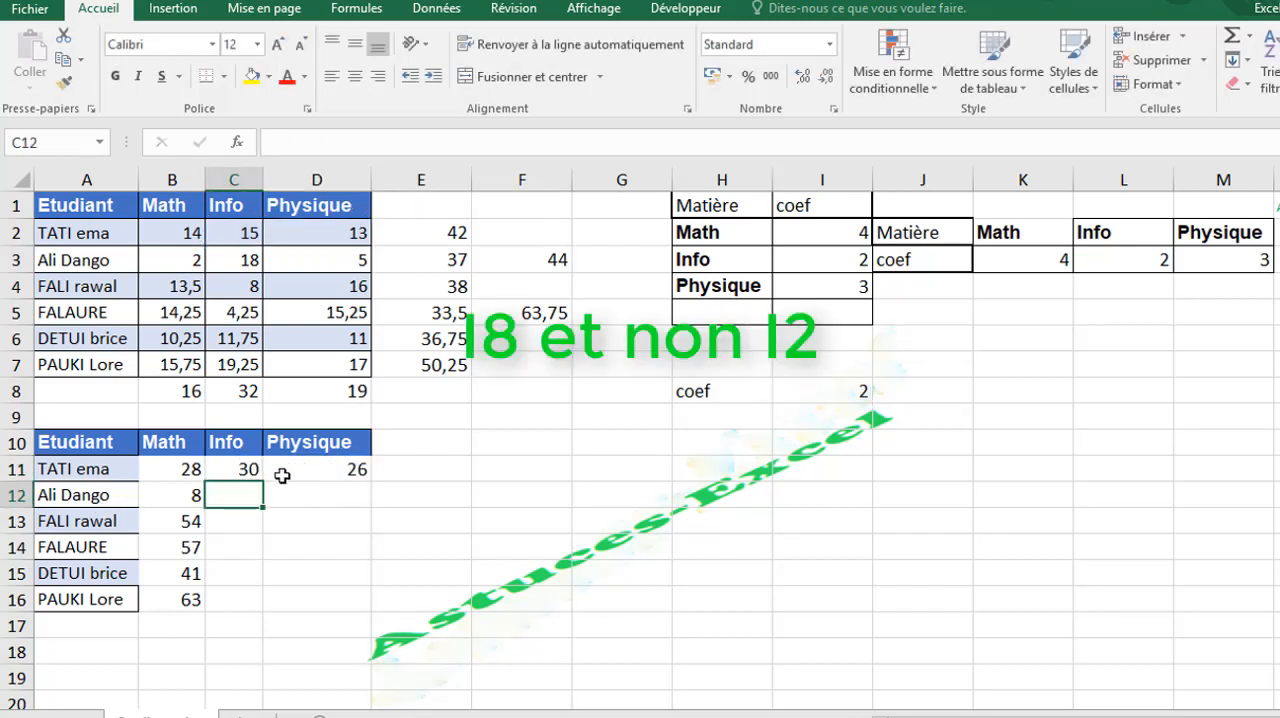
- Fill the =B2*$I$8 formula from B11 down to B16 and check the references in B12
left_click(190, 464)
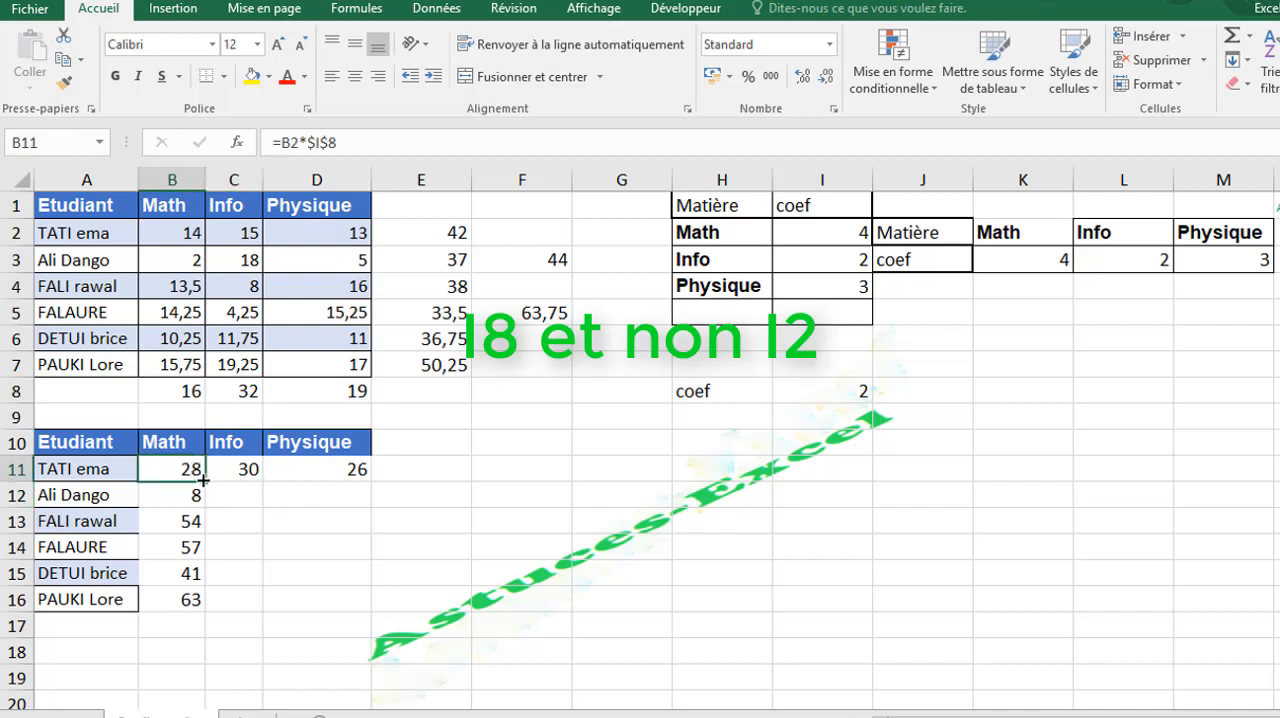
left_click_drag(203, 481, 193, 605)
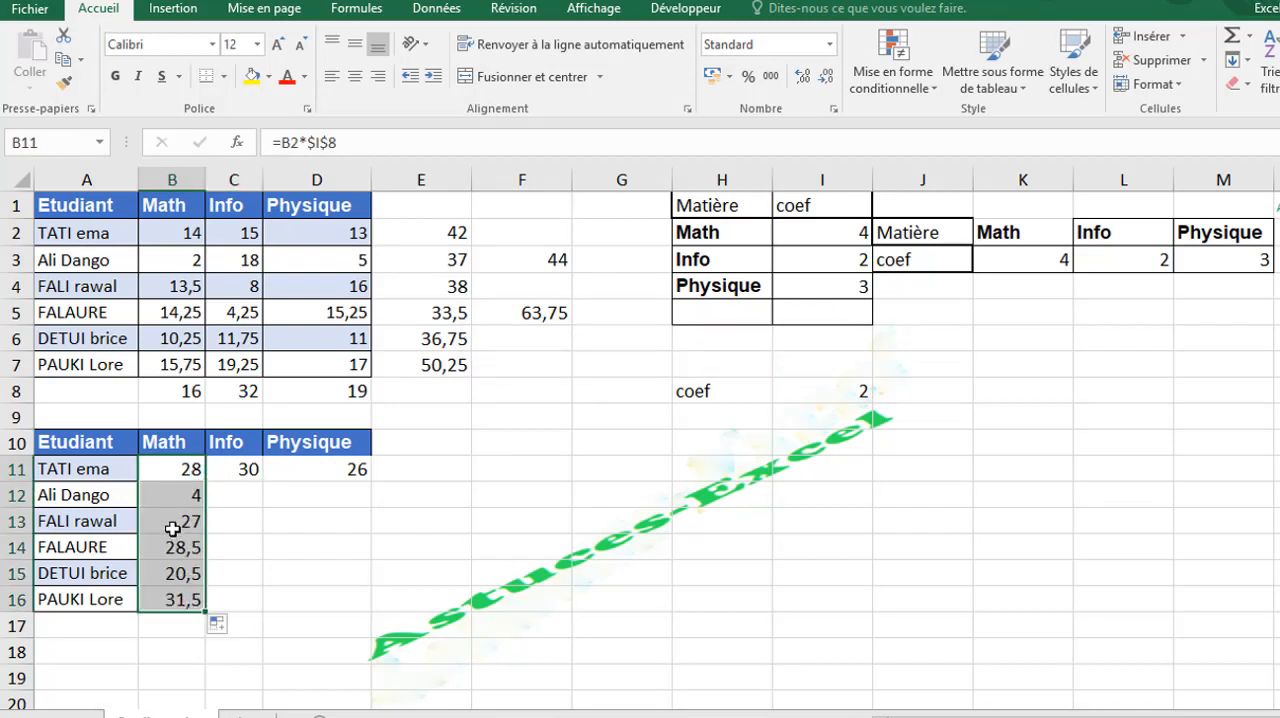
left_click(166, 496)
double_click(163, 495)
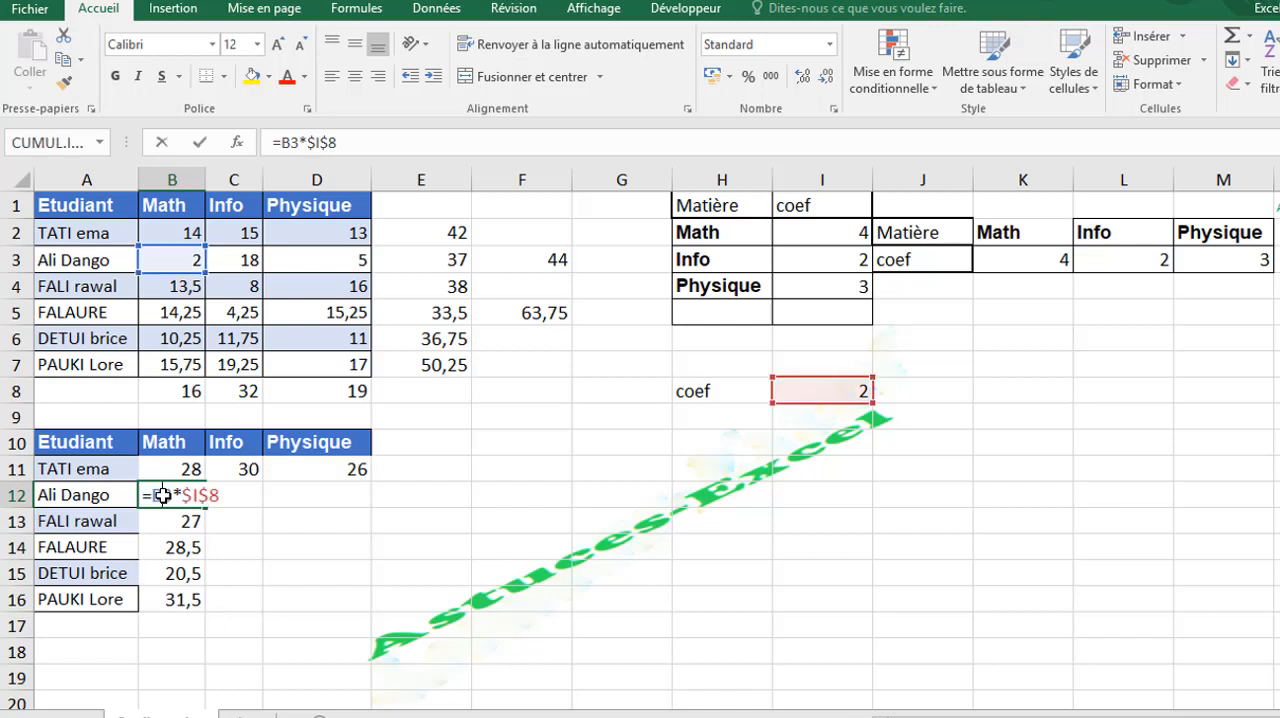
key("Return")
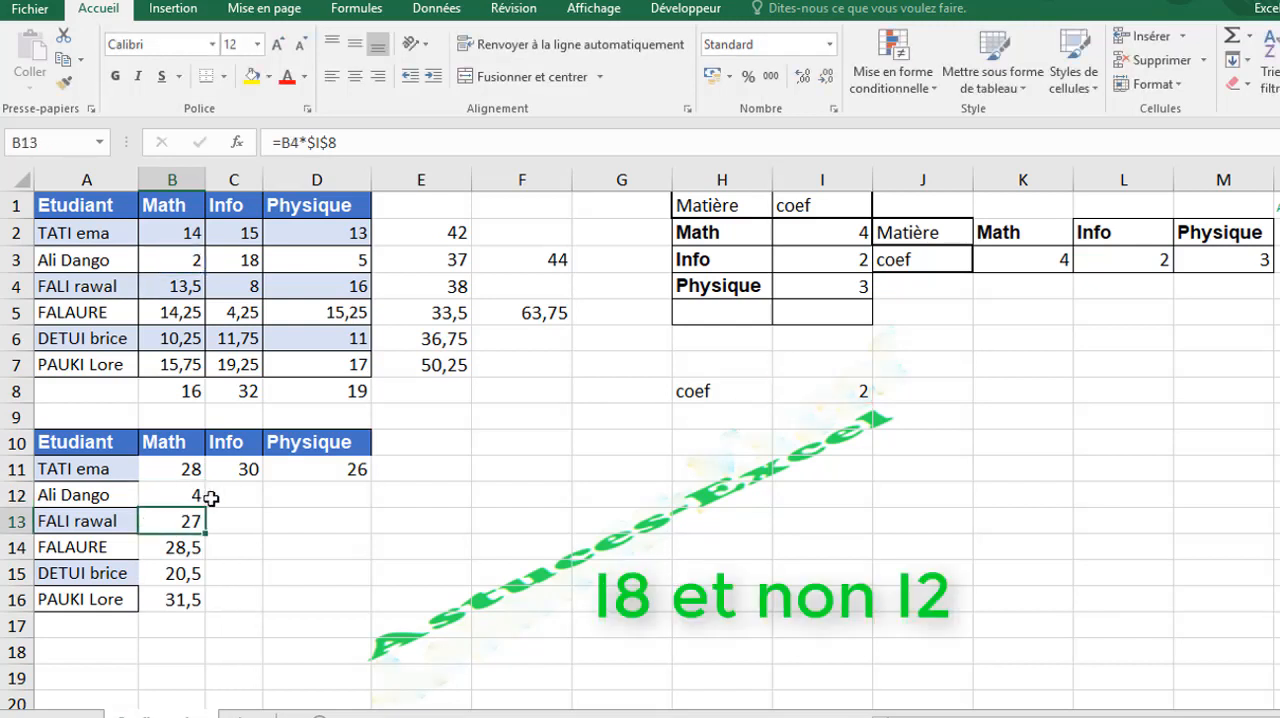
- Fill the formula in B12 across to D12 and check the reference in D12
left_click(190, 494)
left_click_drag(205, 508, 366, 500)
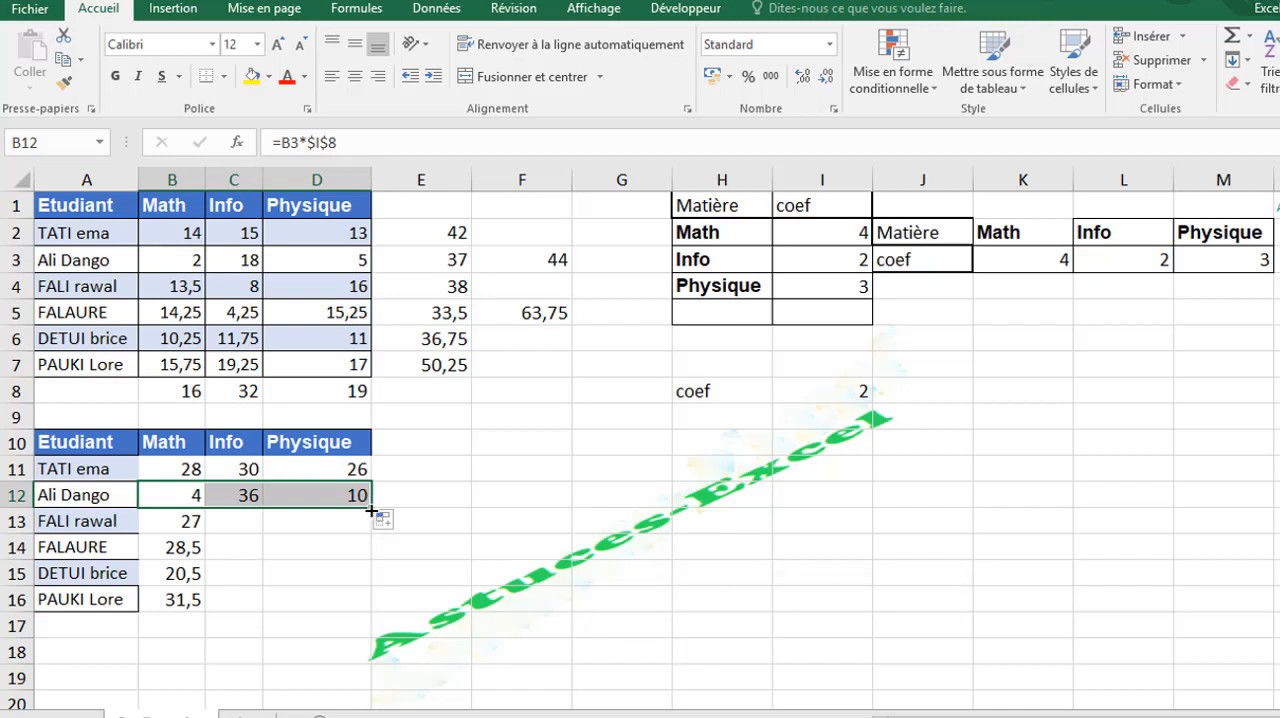
left_click(368, 516)
left_click(357, 500)
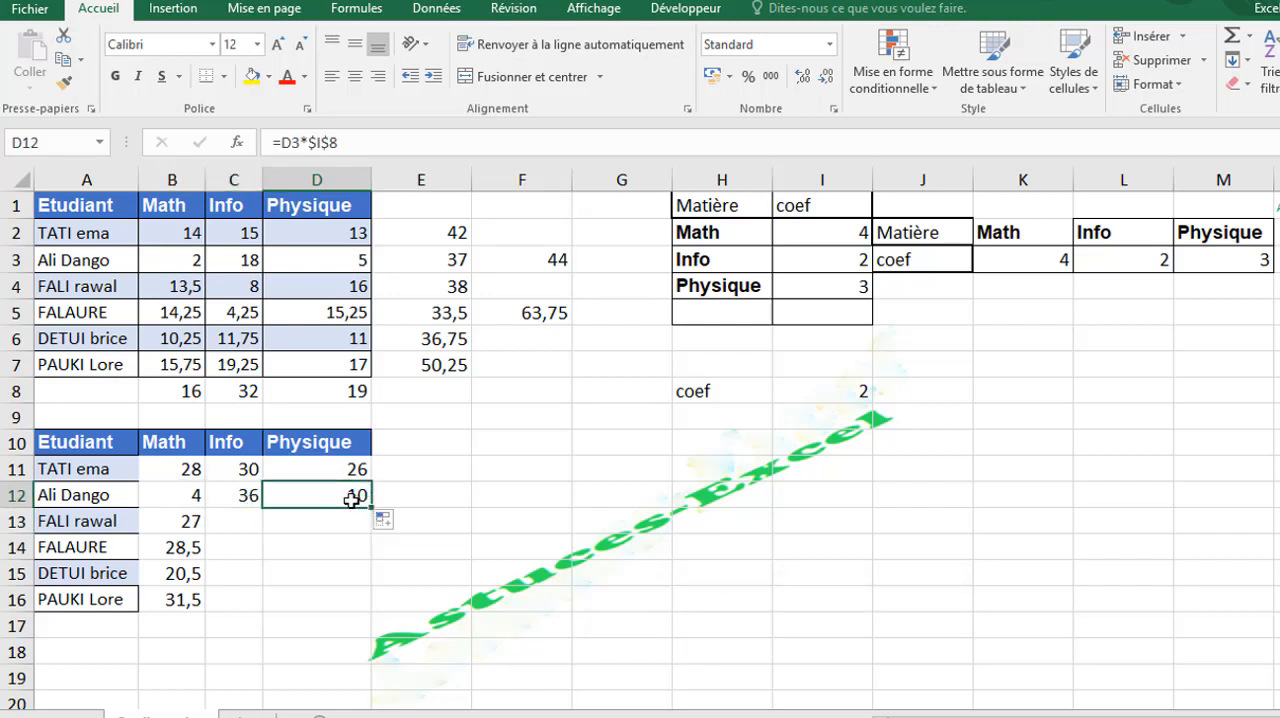
- Fill the formulas in D12 and C12 down to row 16 to complete the Physique and Info columns
left_click_drag(372, 508, 362, 606)
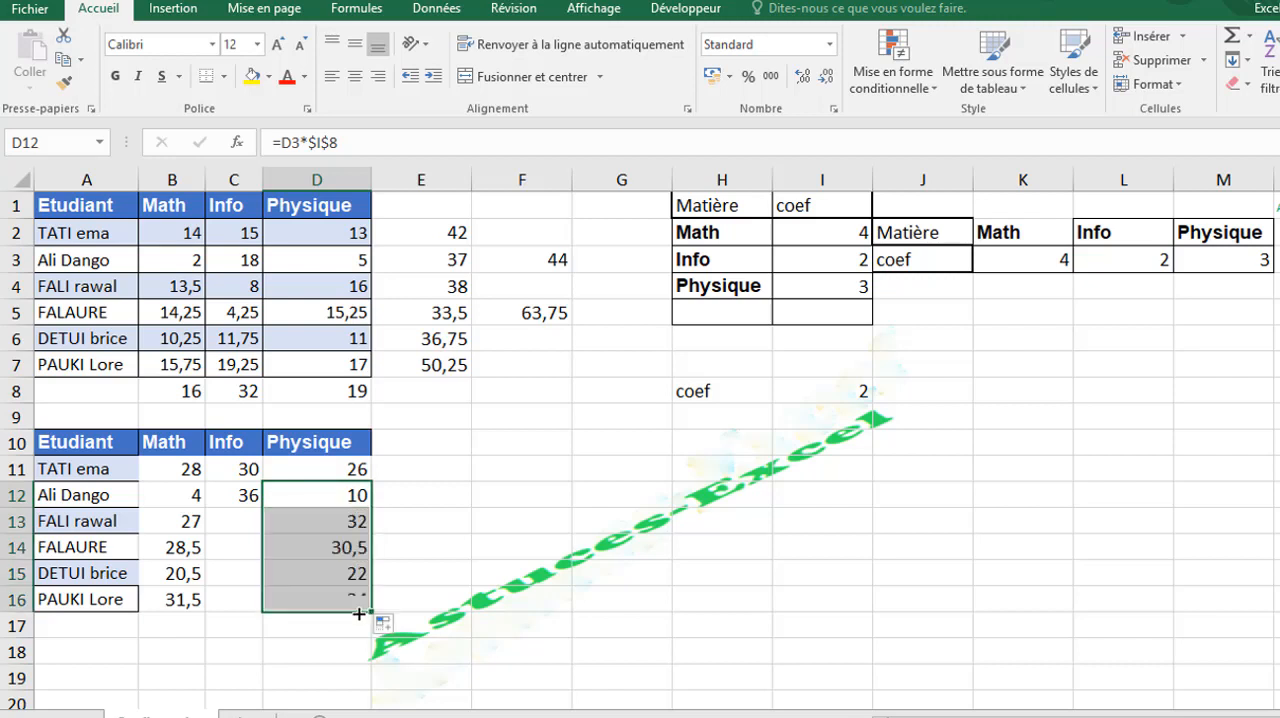
left_click(232, 499)
left_click_drag(262, 509, 243, 615)
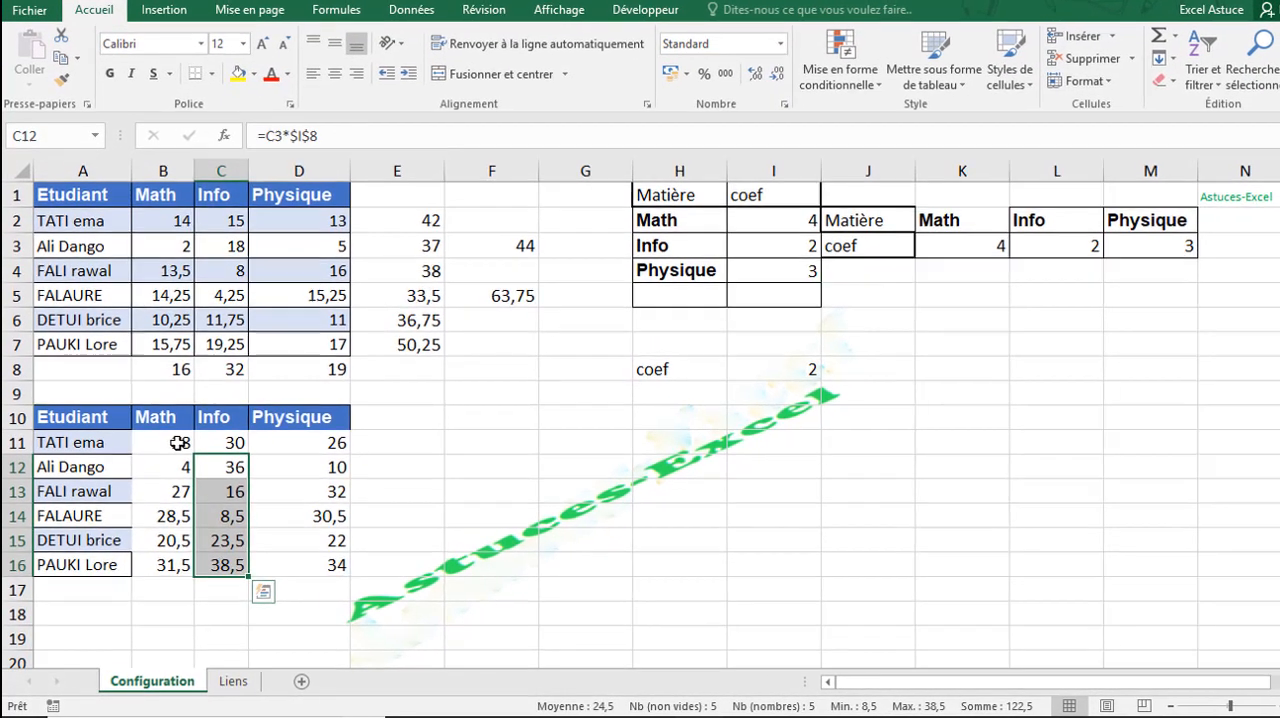
- Apply all borders to the second student table, A10:D16
left_click(188, 470)
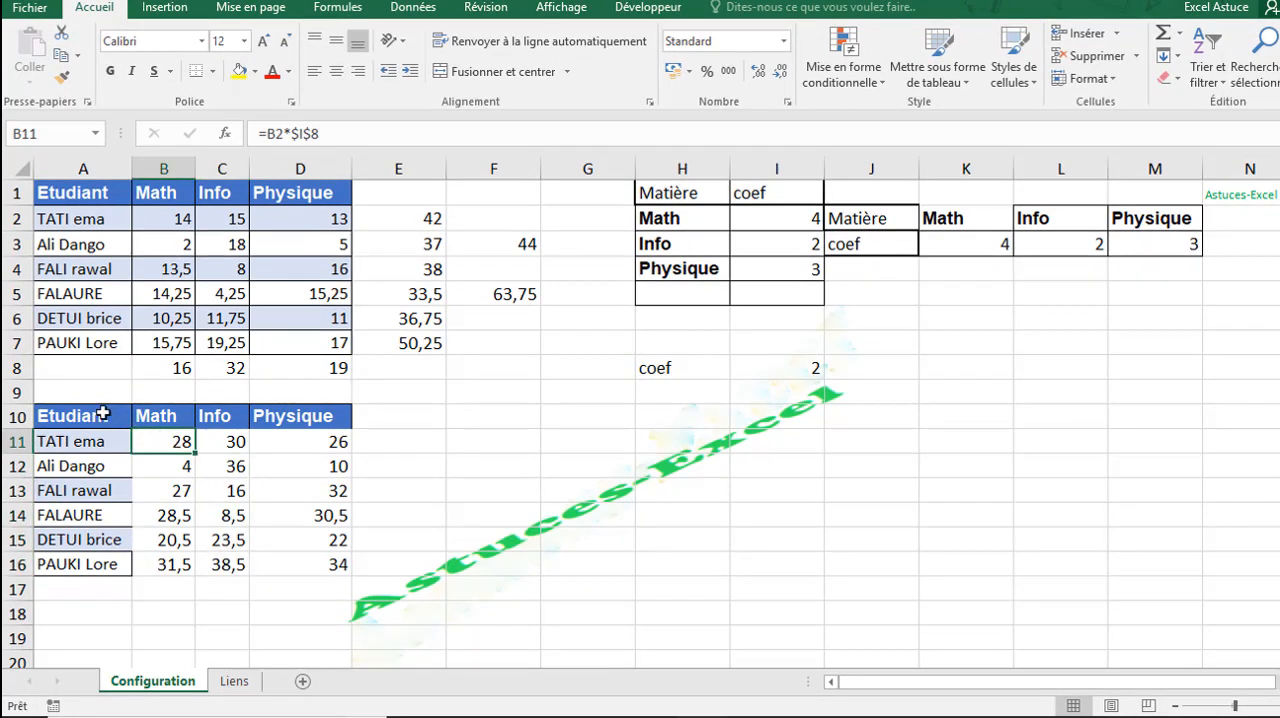
left_click_drag(105, 414, 328, 575)
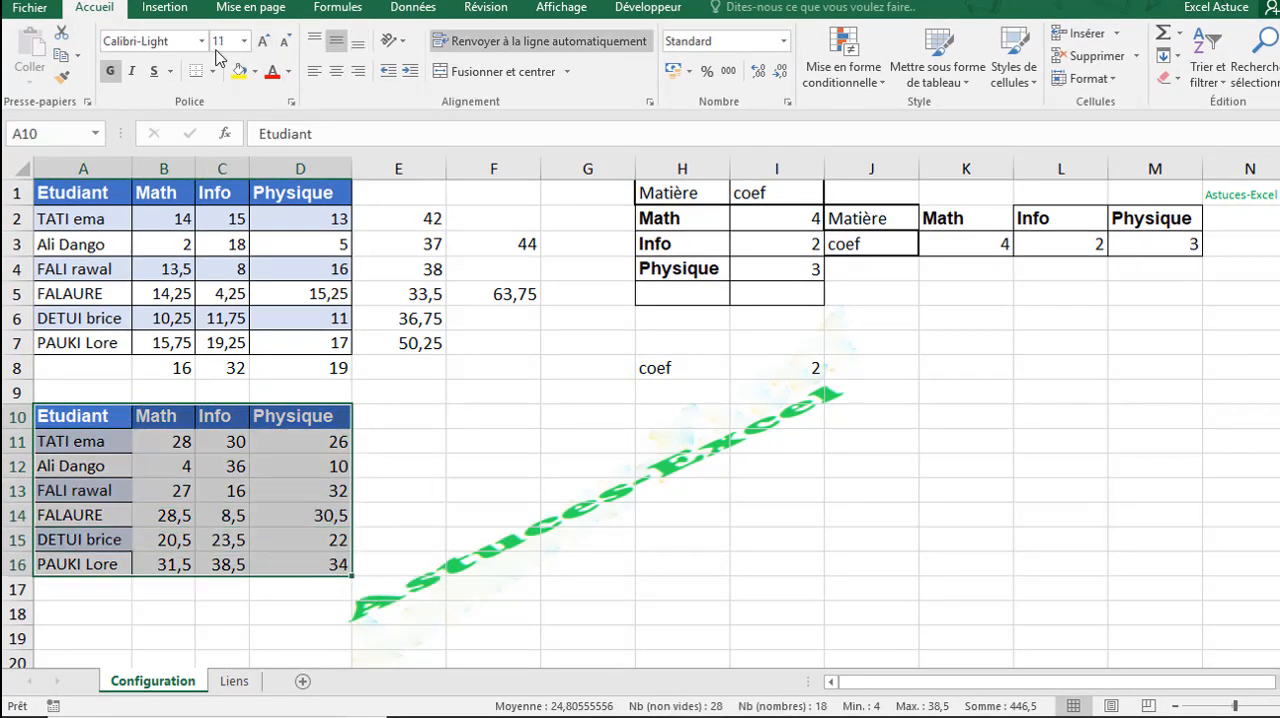
left_click(216, 72)
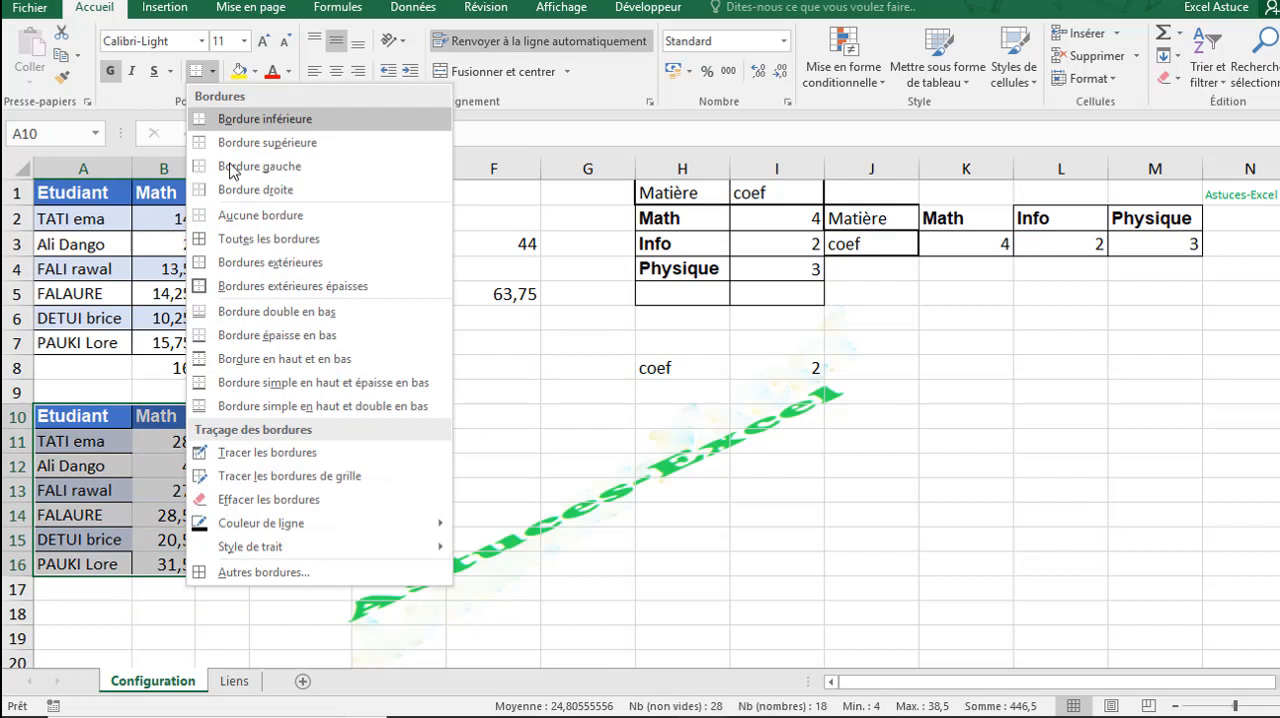
left_click(226, 242)
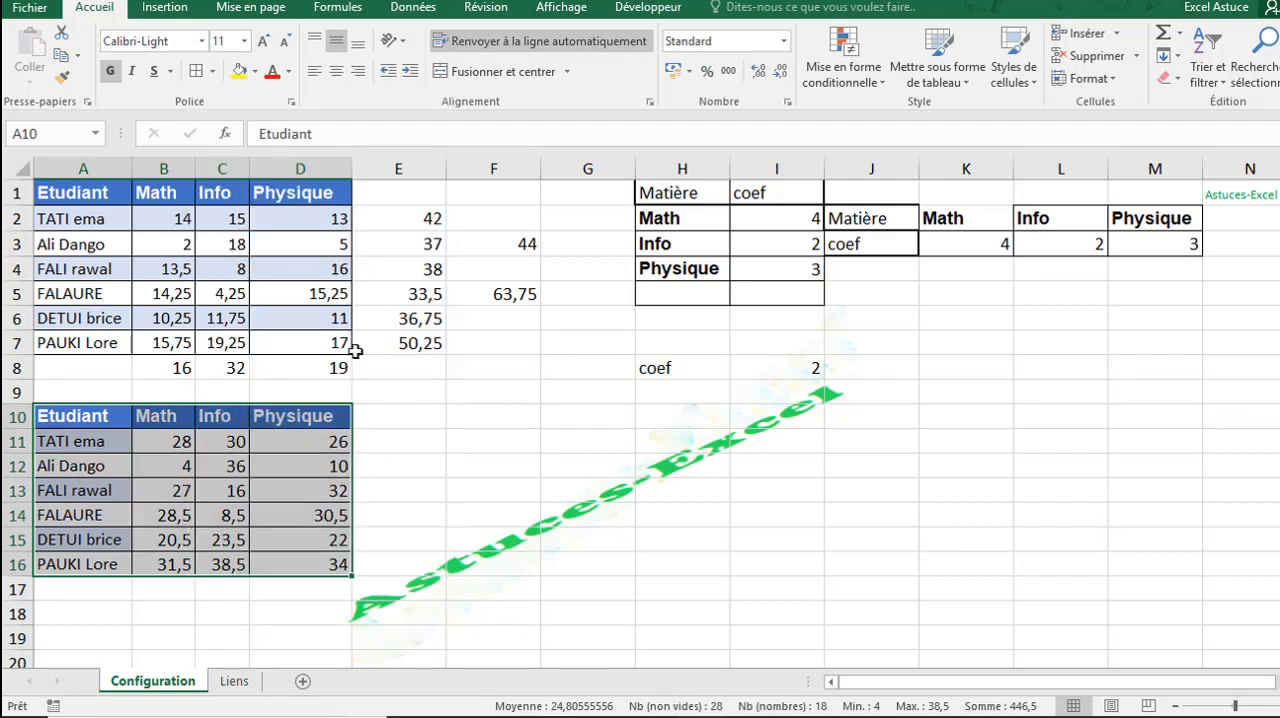
left_click(481, 469)
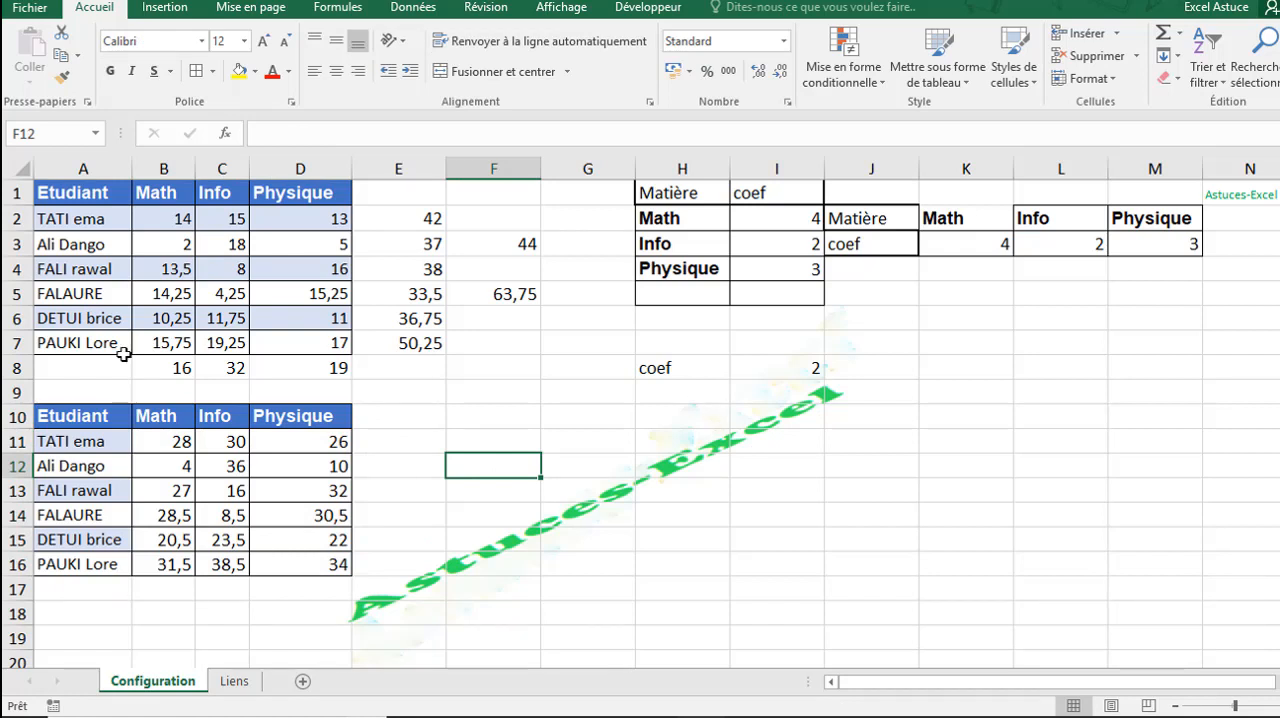
- Review the formulas in B11, C11 and D11 to compare their relative and absolute references
left_click(167, 432)
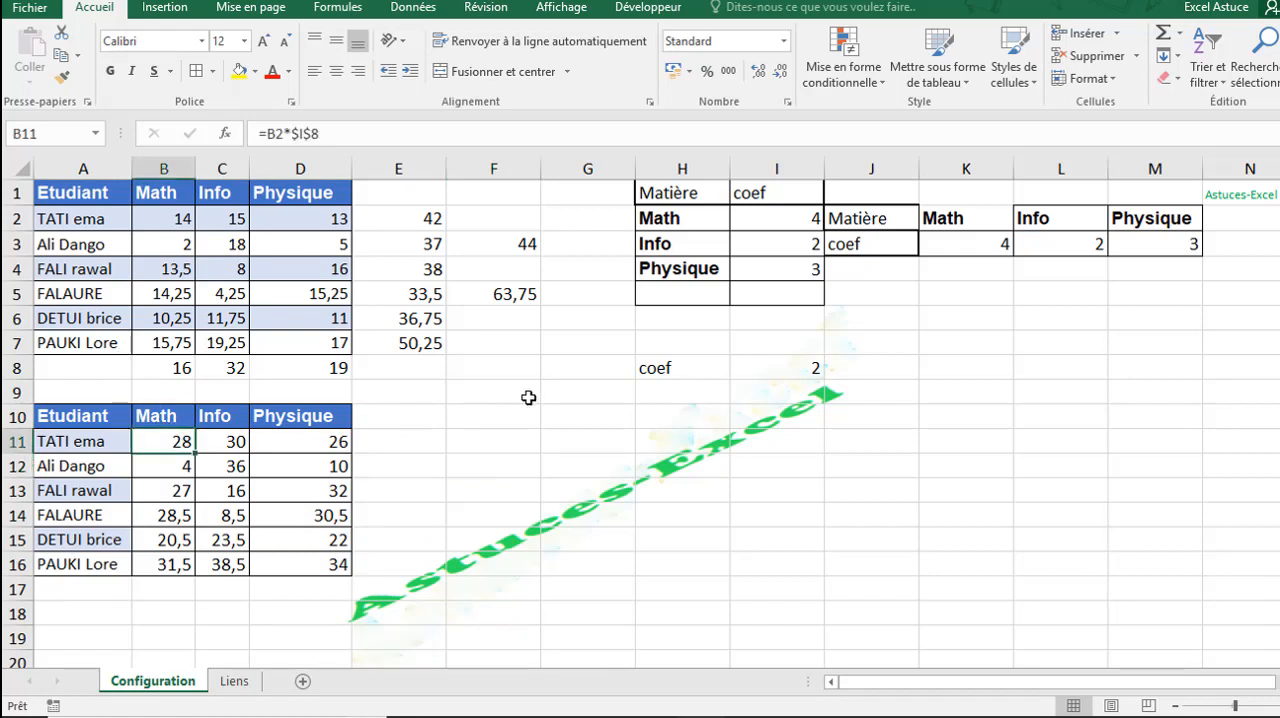
left_click(222, 443)
left_click(271, 441)
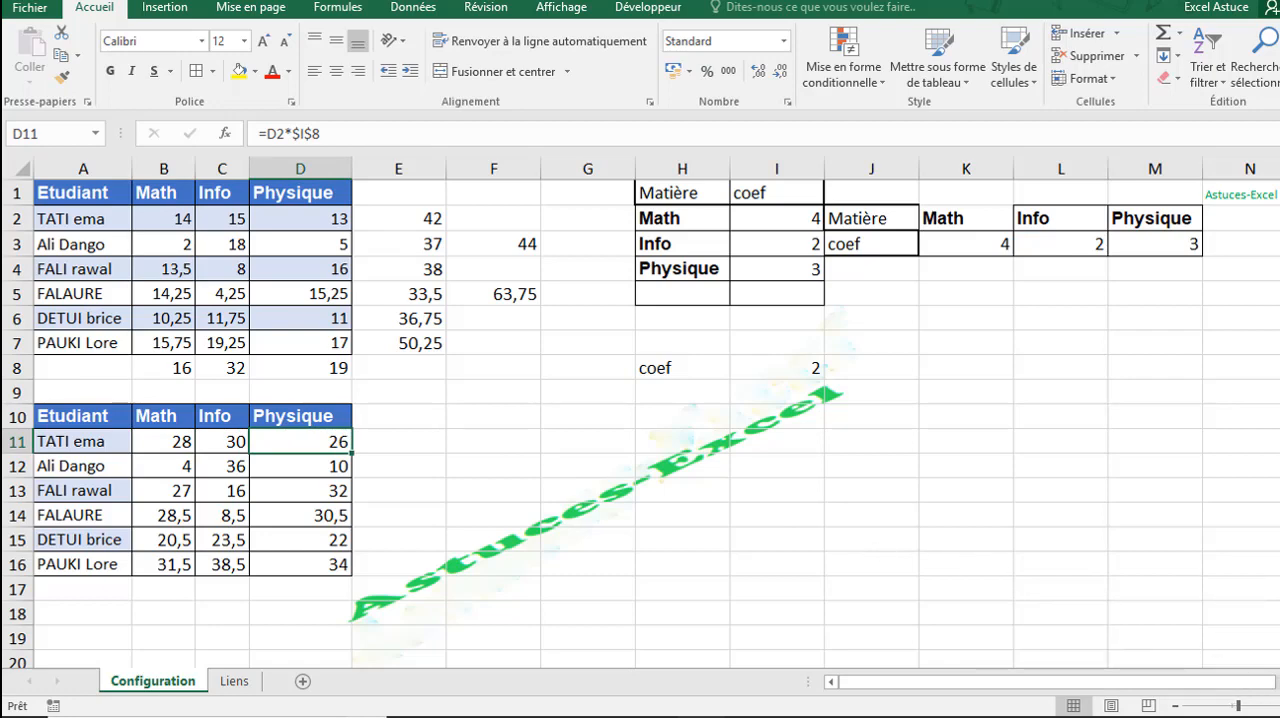
left_click(1279, 706)
left_click(1279, 706)
left_click(1279, 706)
left_click(1279, 706)
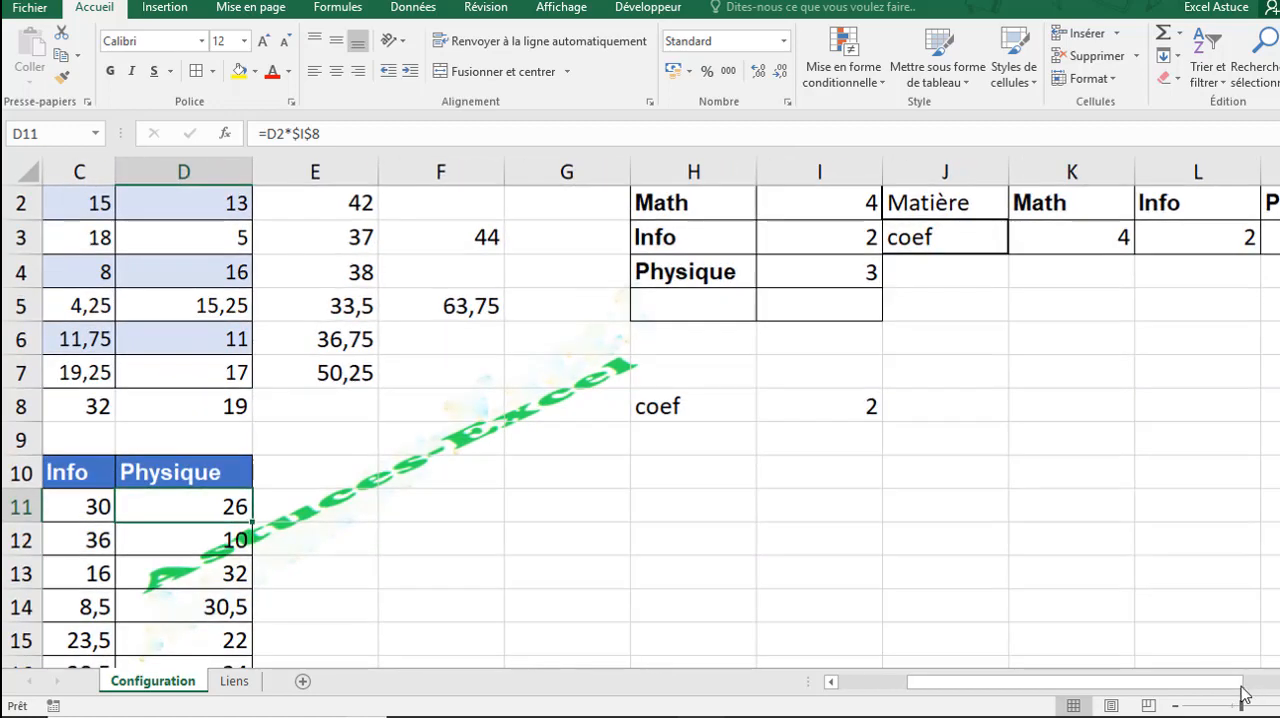
left_click_drag(1241, 684, 1159, 688)
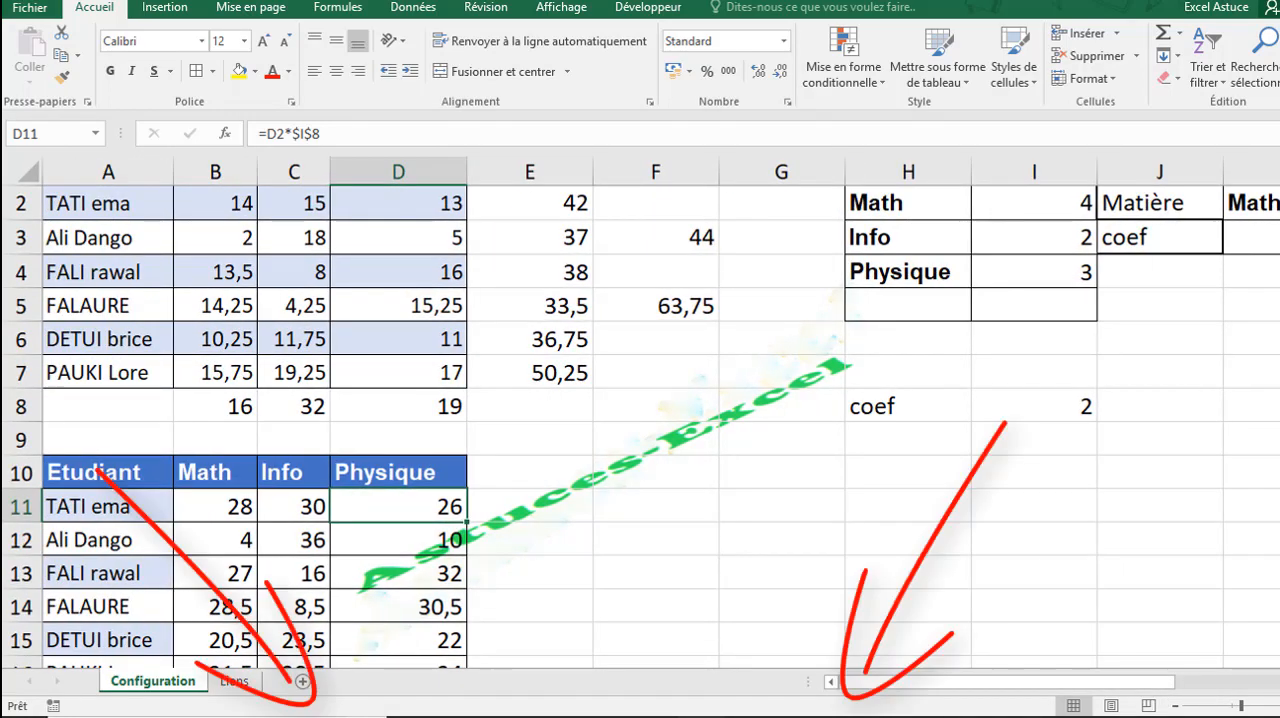
scroll(640, 427, "up", 1)
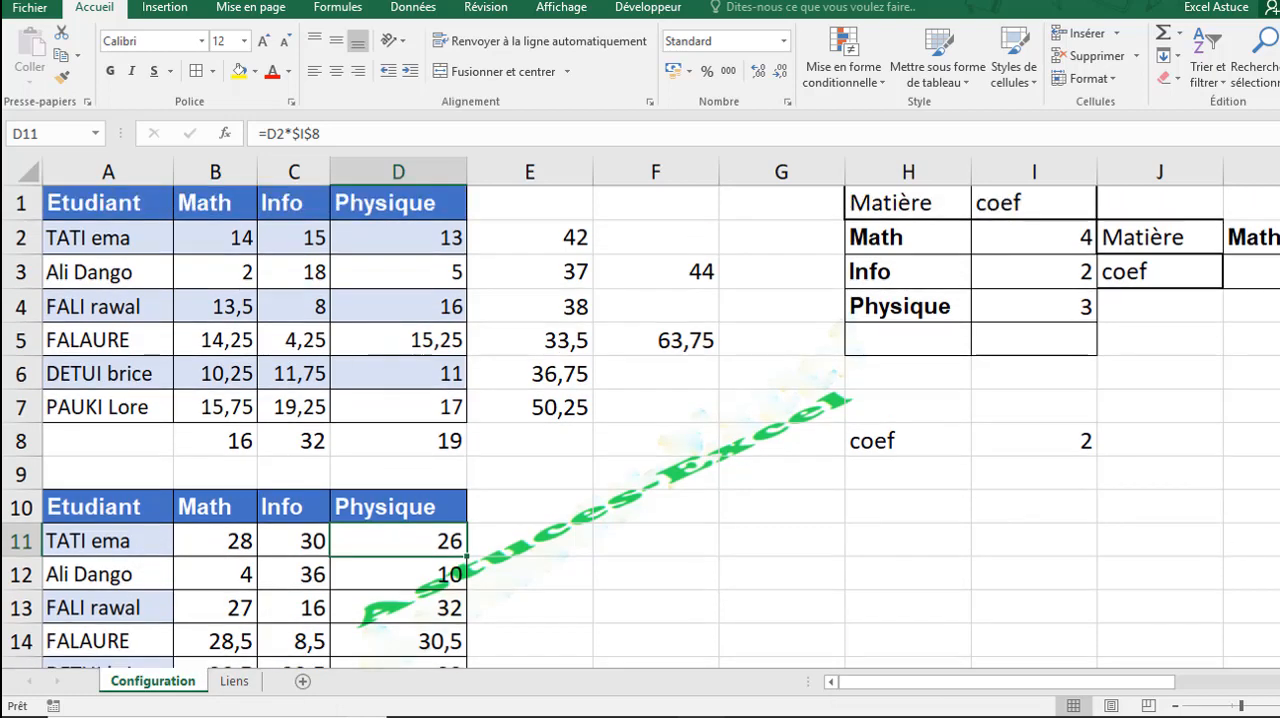
left_click(1176, 708)
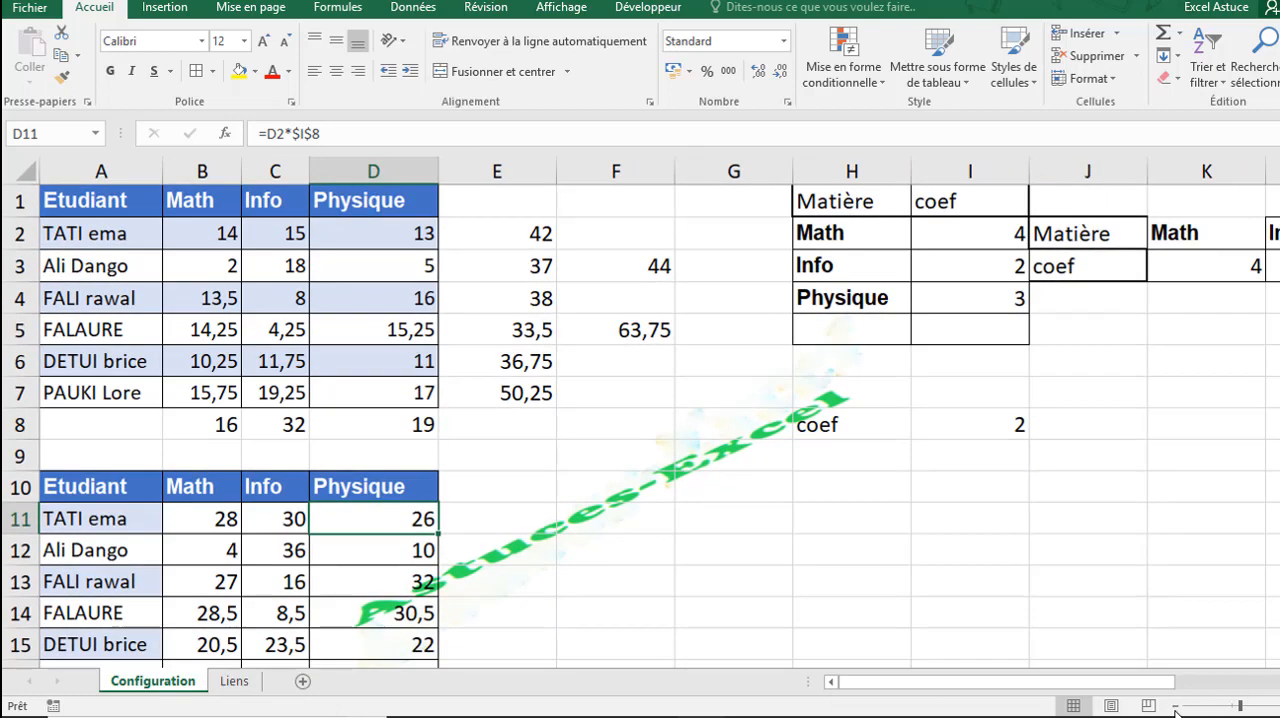
left_click(1176, 708)
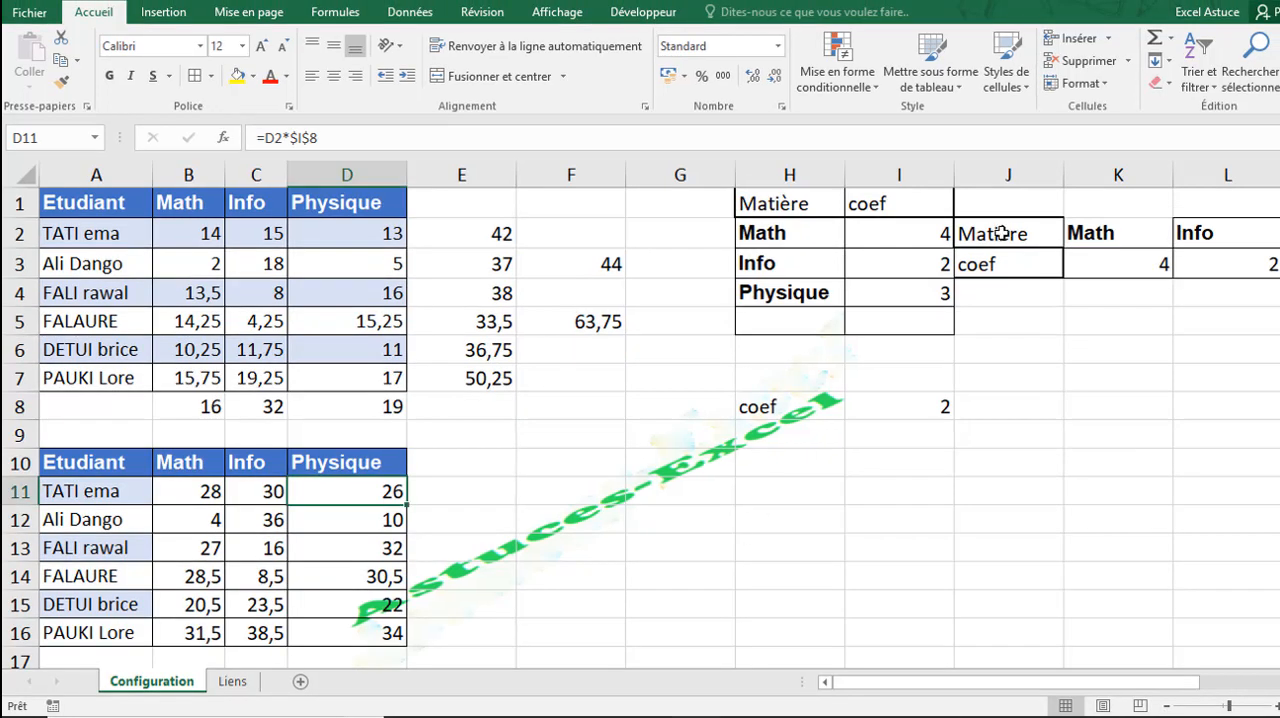
- Move the transposed coefficient table J2:M3 to the empty area below the single coefficient
mouse_move(988, 229)
left_mouse_down()
mouse_move(1250, 245)
mouse_move(1206, 337)
mouse_move(972, 240)
mouse_move(980, 266)
left_mouse_up()
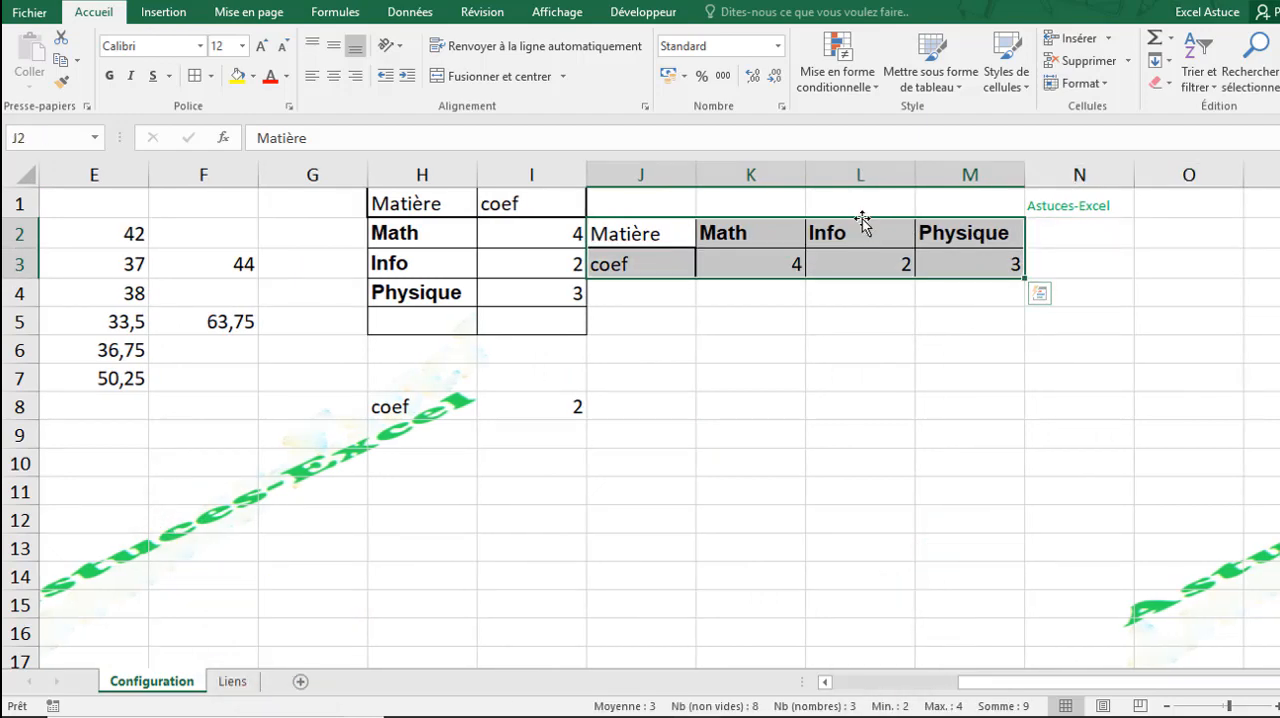
left_click(1165, 707)
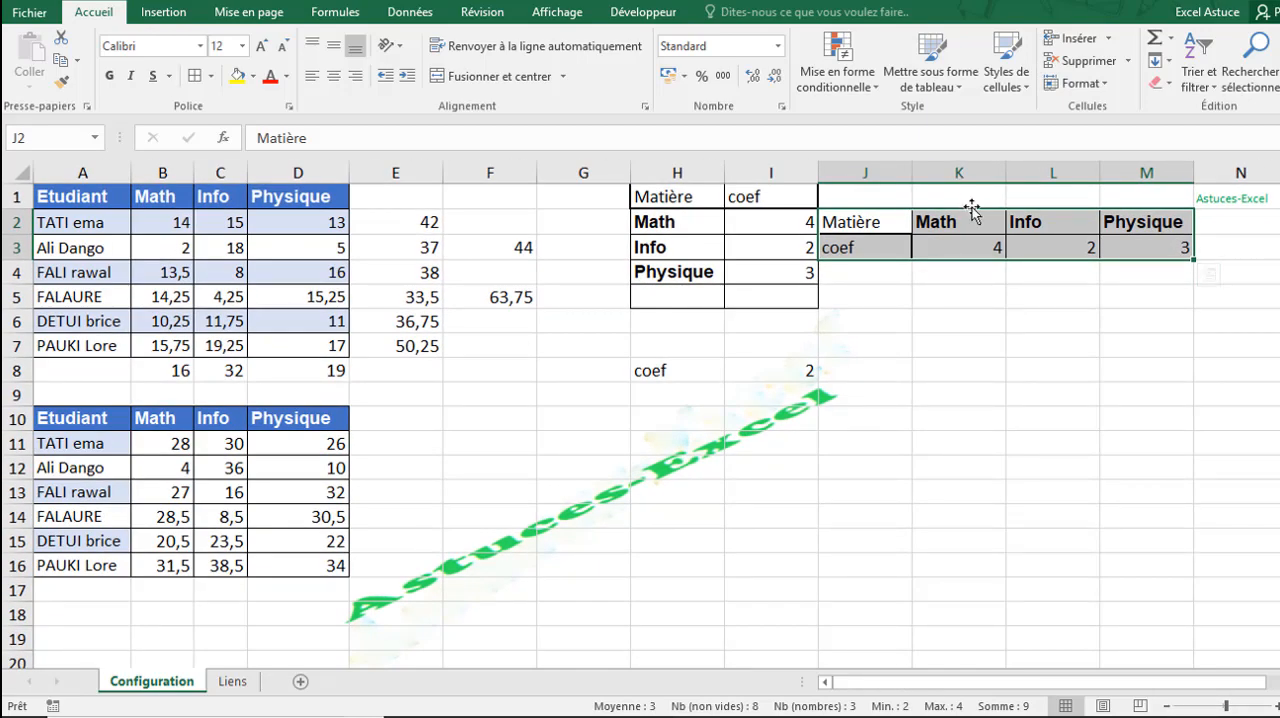
left_click_drag(972, 210, 740, 520)
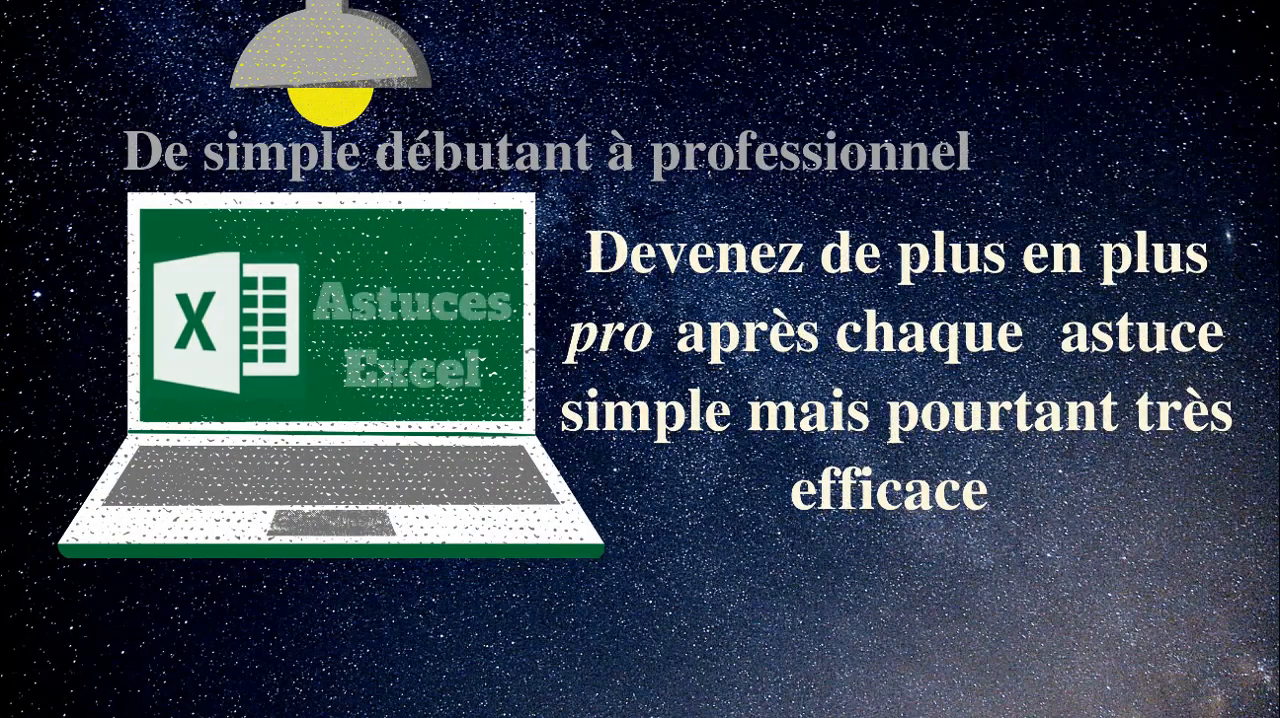